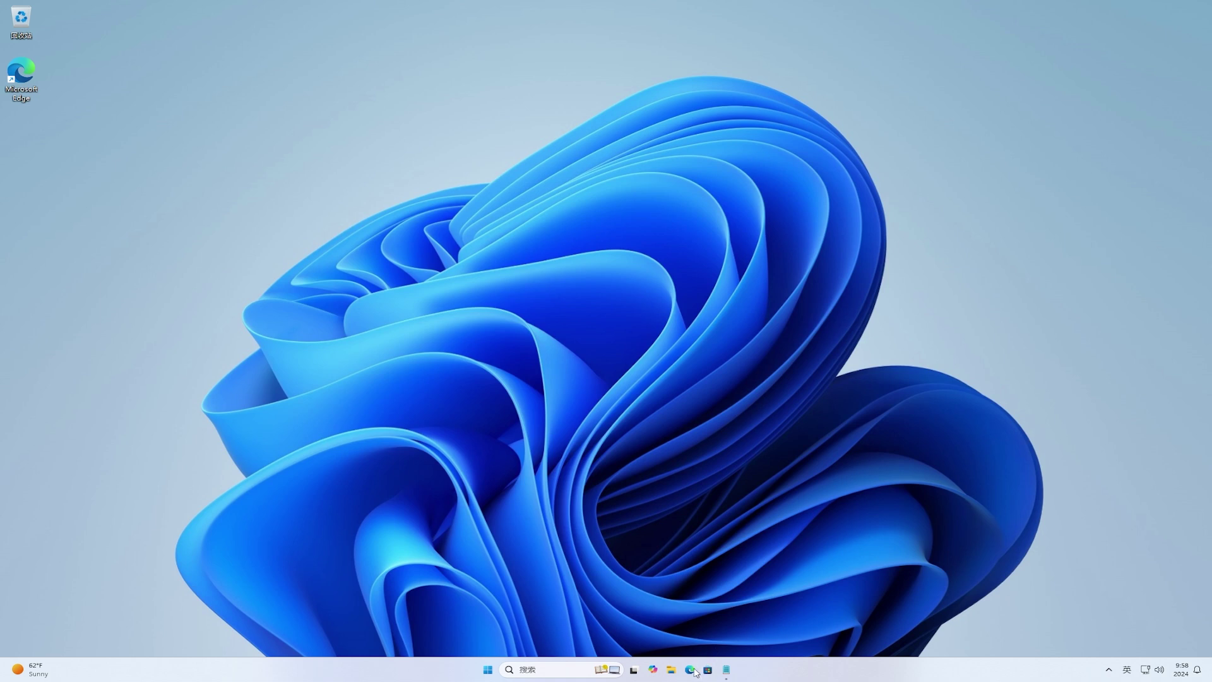
Step: Paste-and-search the biang character in a maximized Edge window, then open its Baidu Baike entry
click(691, 670)
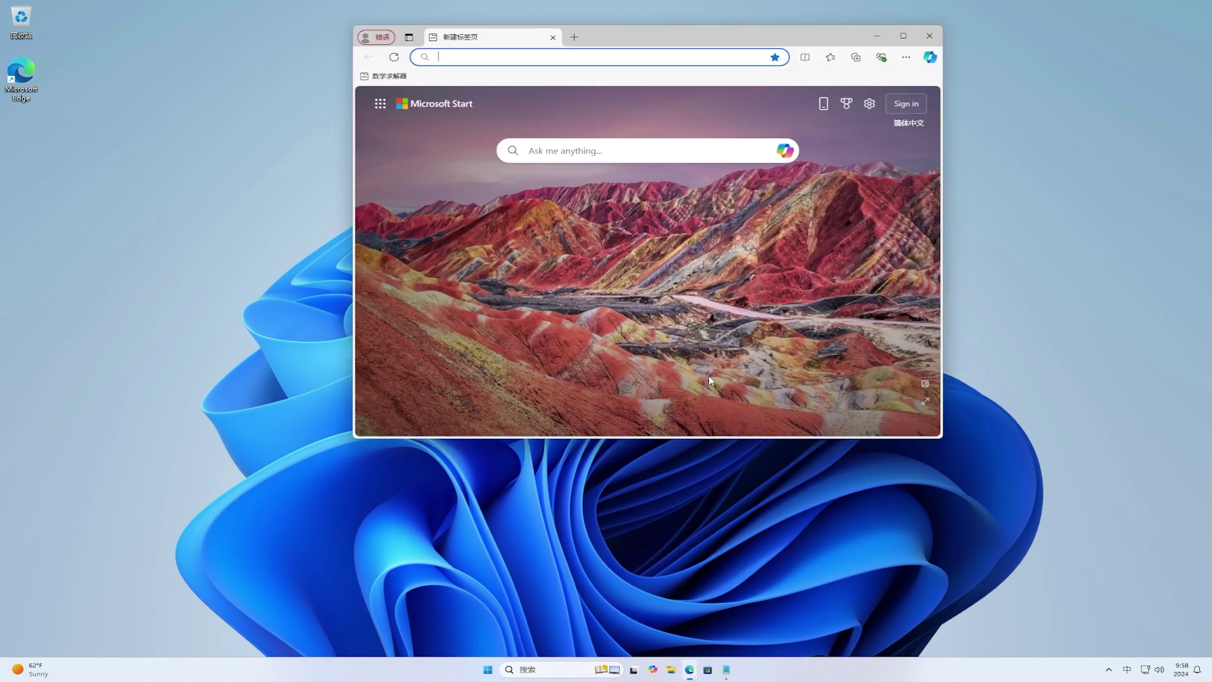
right_click(706, 57)
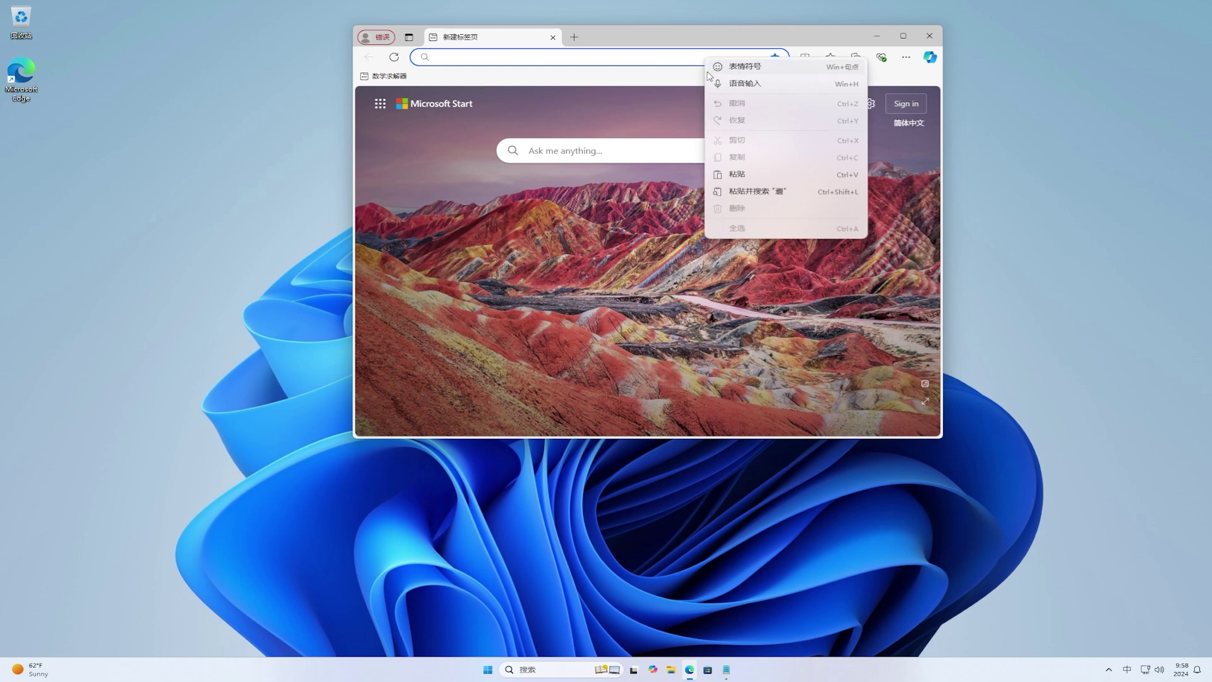
click(761, 191)
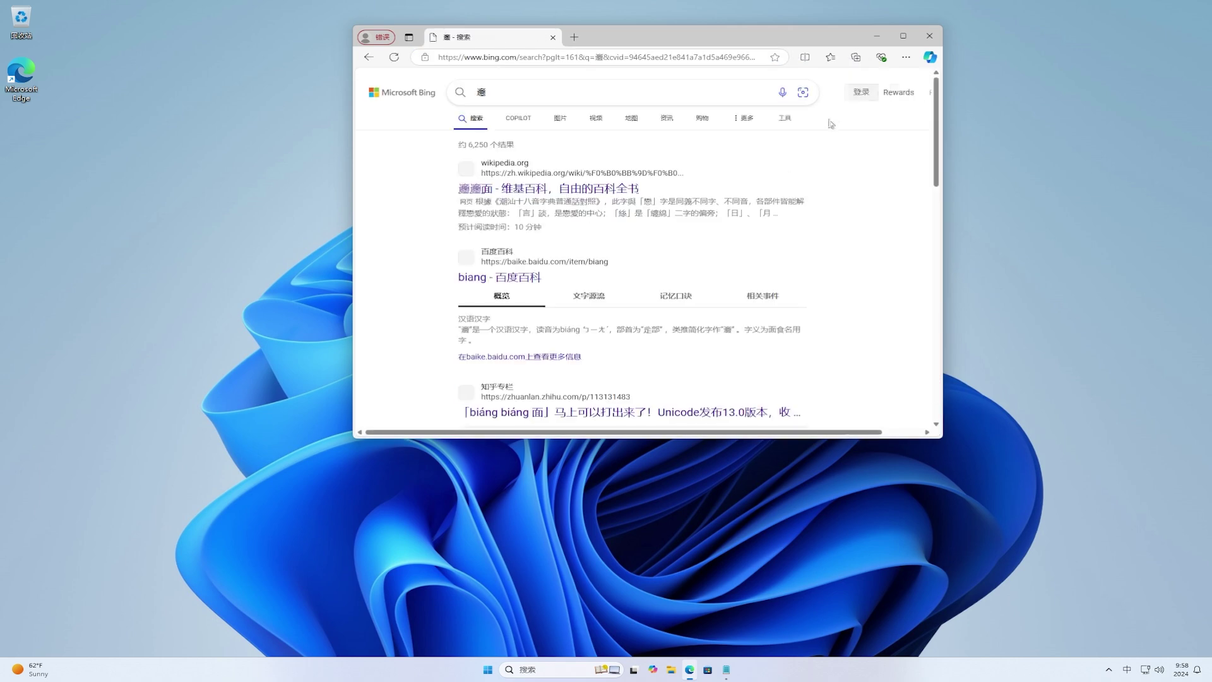
click(904, 36)
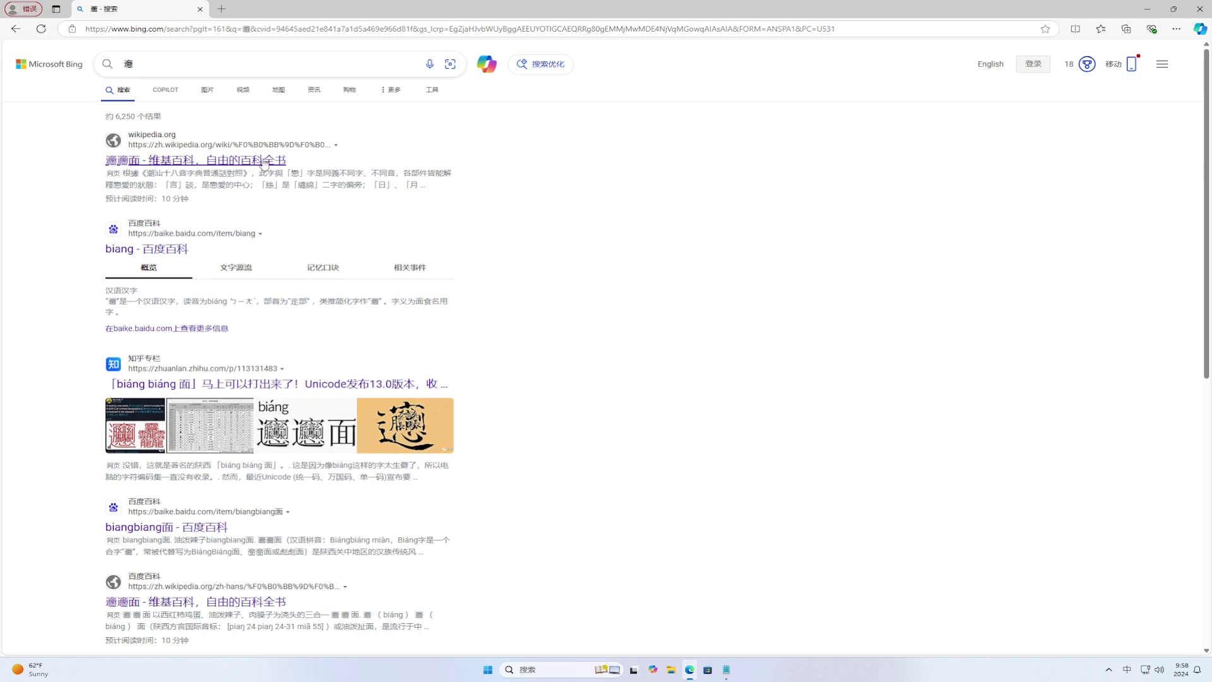
click(131, 255)
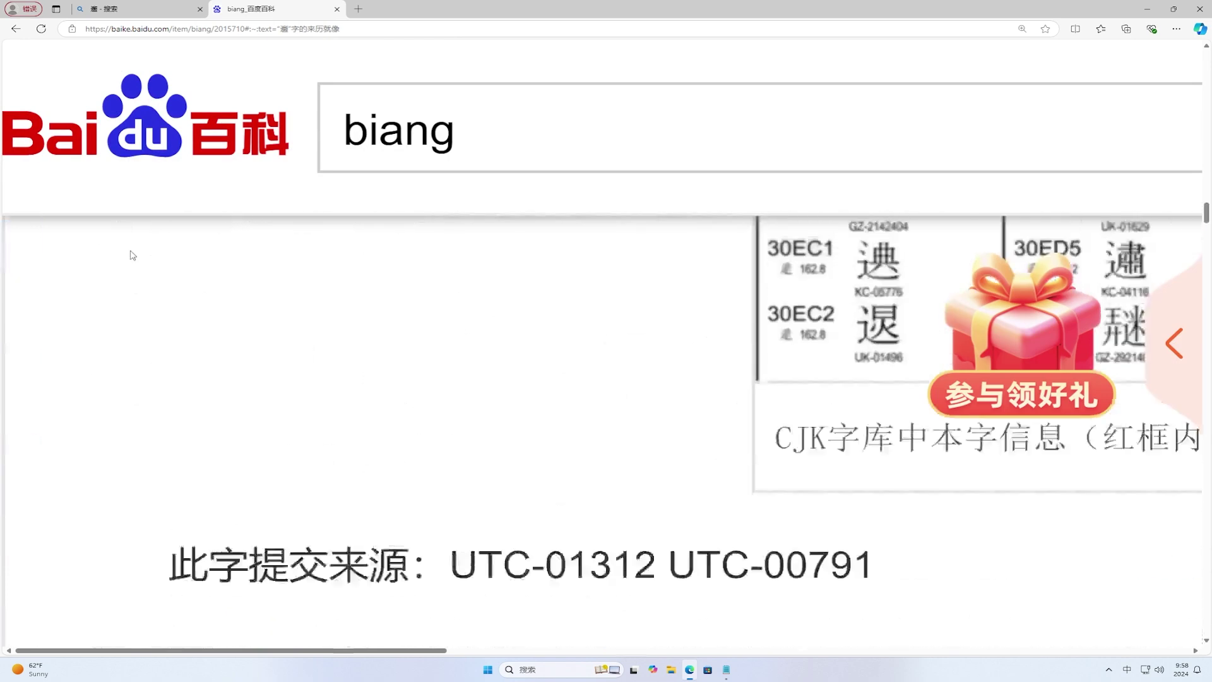
Step: Reset the page zoom to 100% and select the start of the biang summary sentence
click(1022, 30)
click(1032, 48)
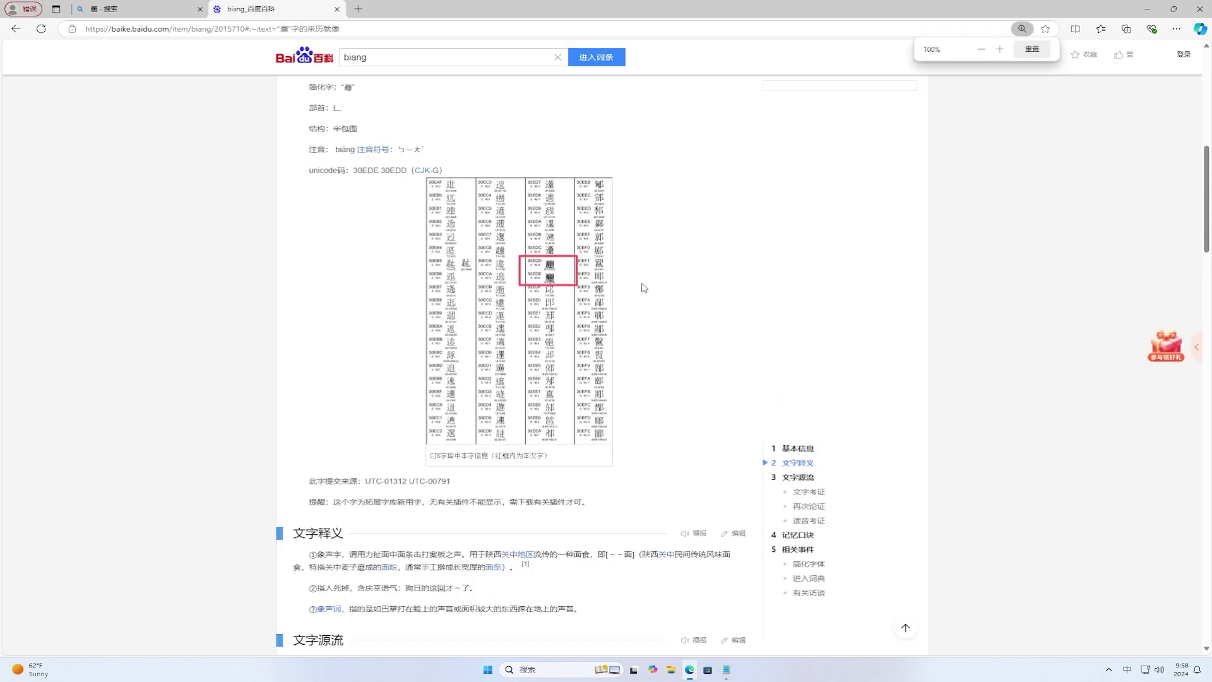
scroll(643, 286, up, 5)
scroll(643, 286, up, 2)
drag(309, 334, 378, 334)
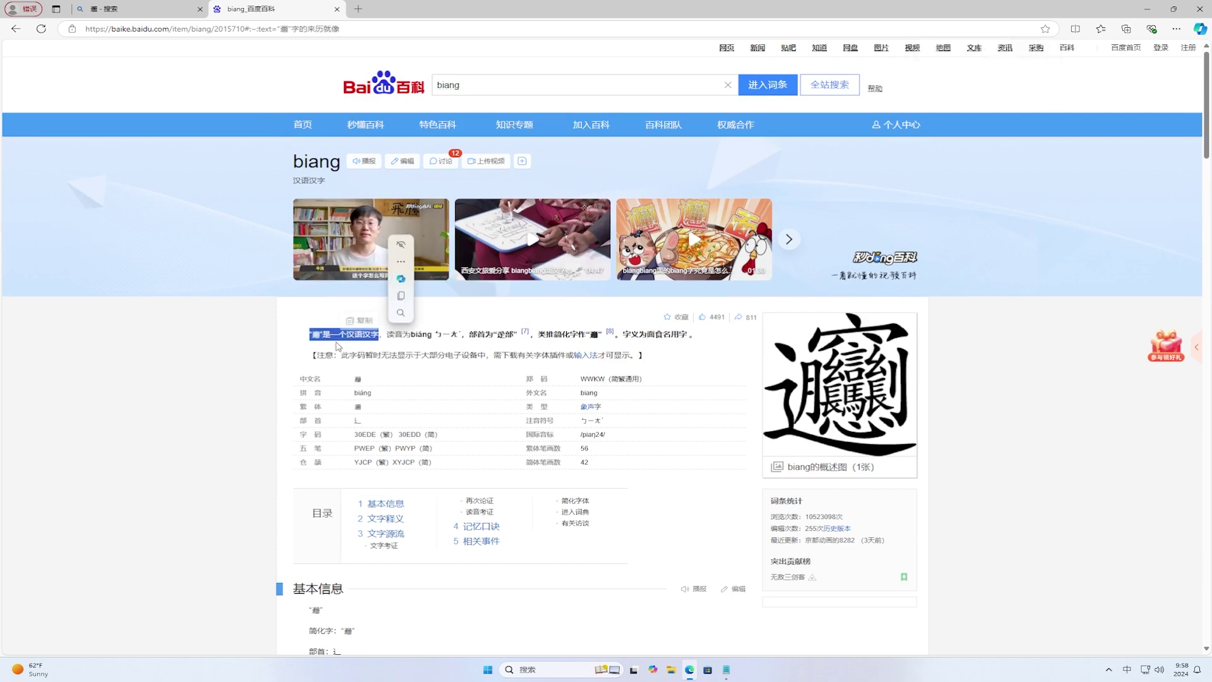
Step: Zoom the Baidu Baike page in to 400%, scroll through it, and deselect the summary text
key(ctrl+plus)
key(ctrl+plus)
key(ctrl+plus)
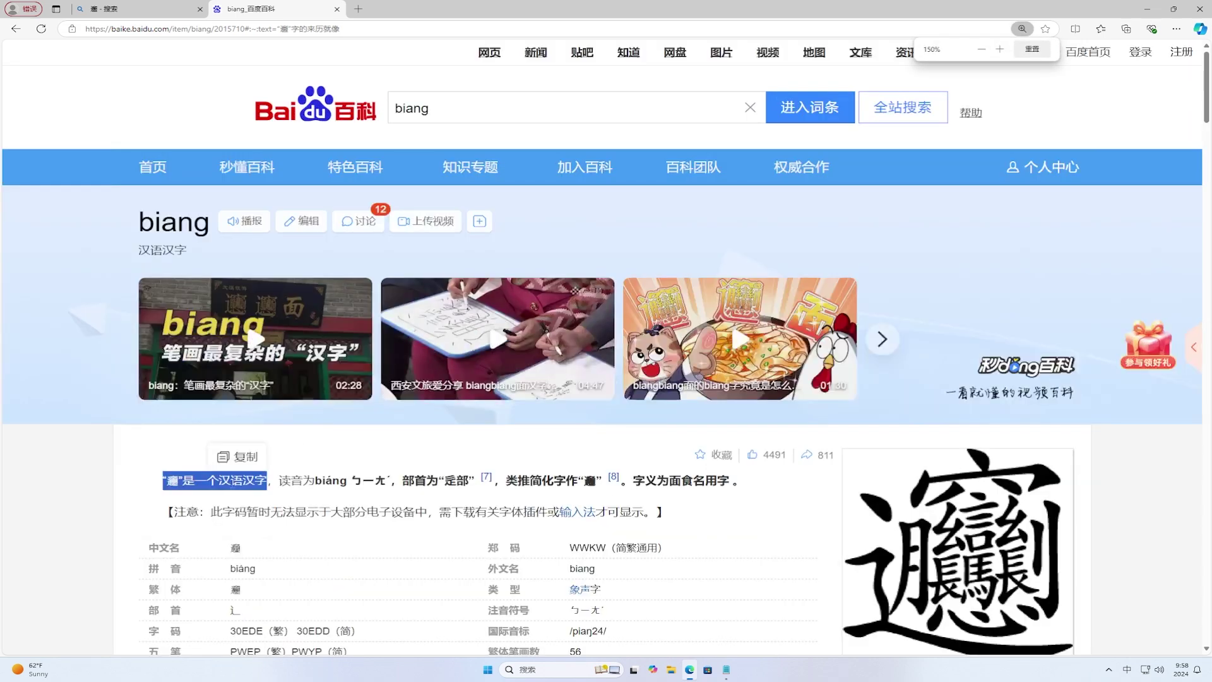
key(ctrl+plus)
scroll(286, 493, down, 3)
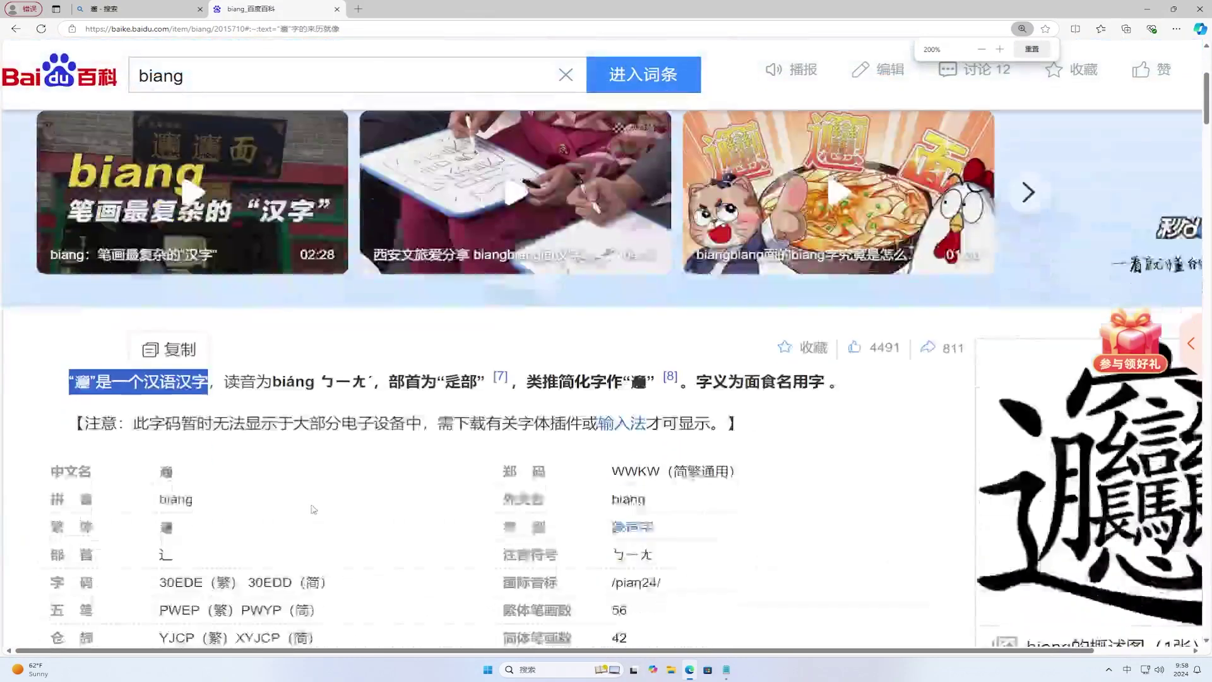
key(ctrl+plus)
key(ctrl+plus)
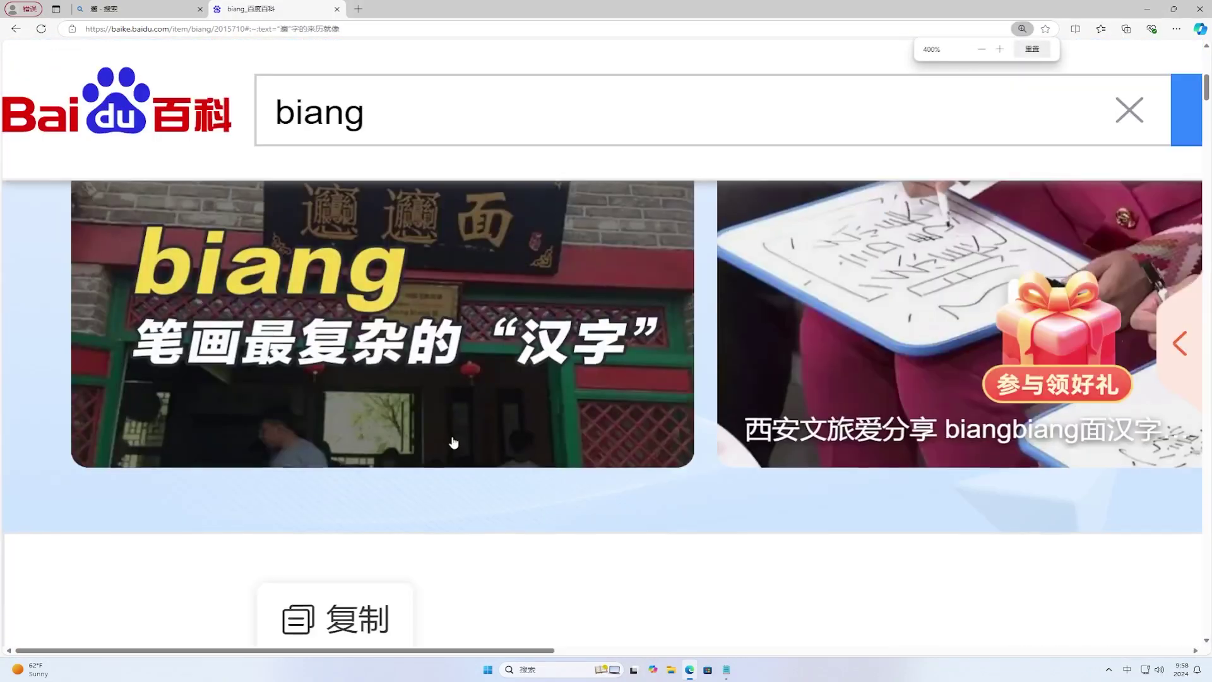
scroll(464, 438, down, 3)
scroll(470, 424, down, 2)
scroll(444, 292, up, 1)
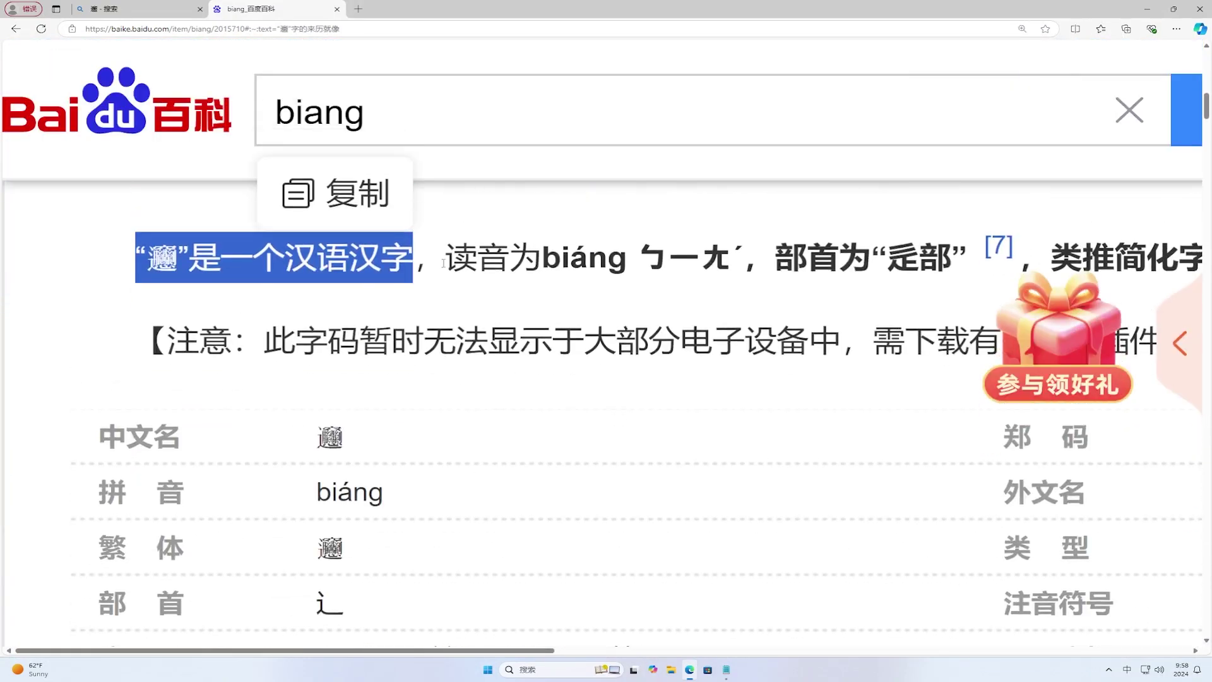
click(444, 262)
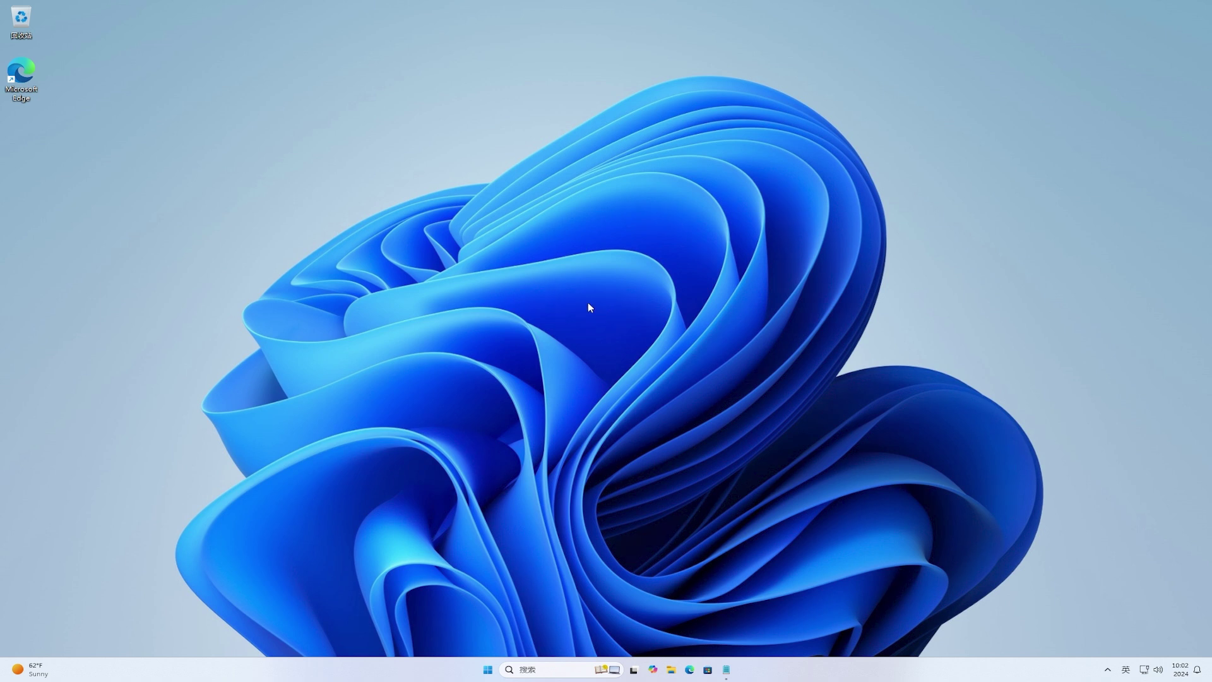
Step: Open Start, switch to All apps and back to pinned apps, then show the account options
click(486, 669)
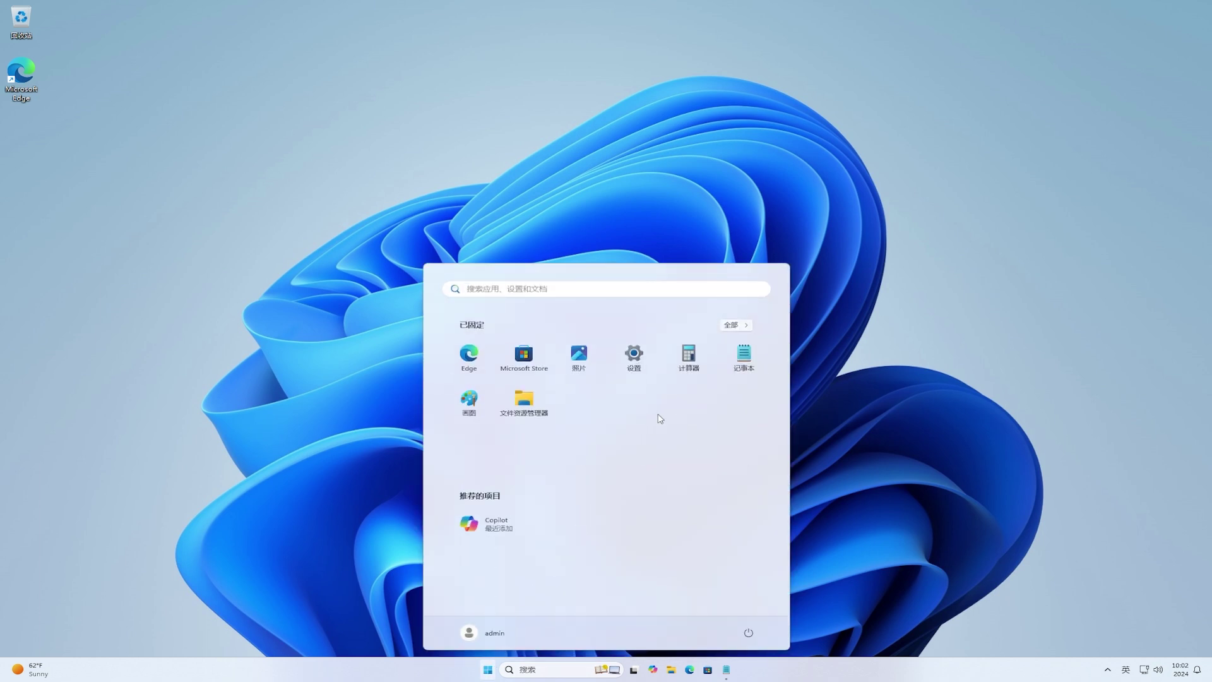
click(734, 325)
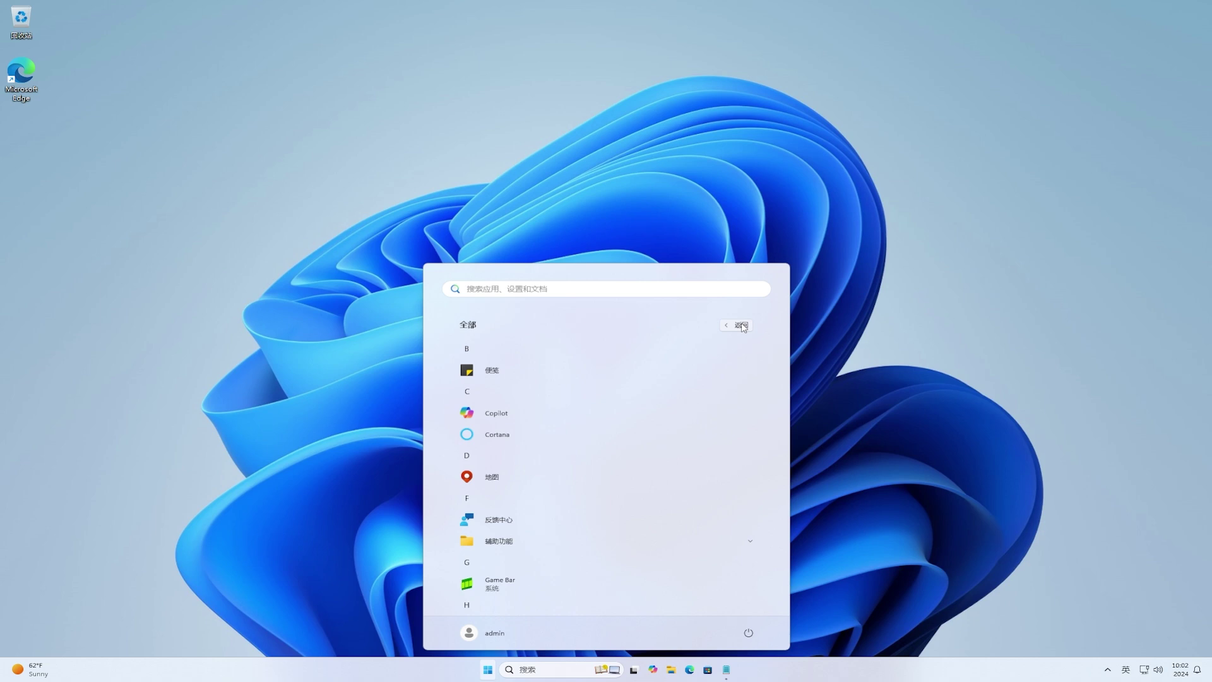
click(743, 327)
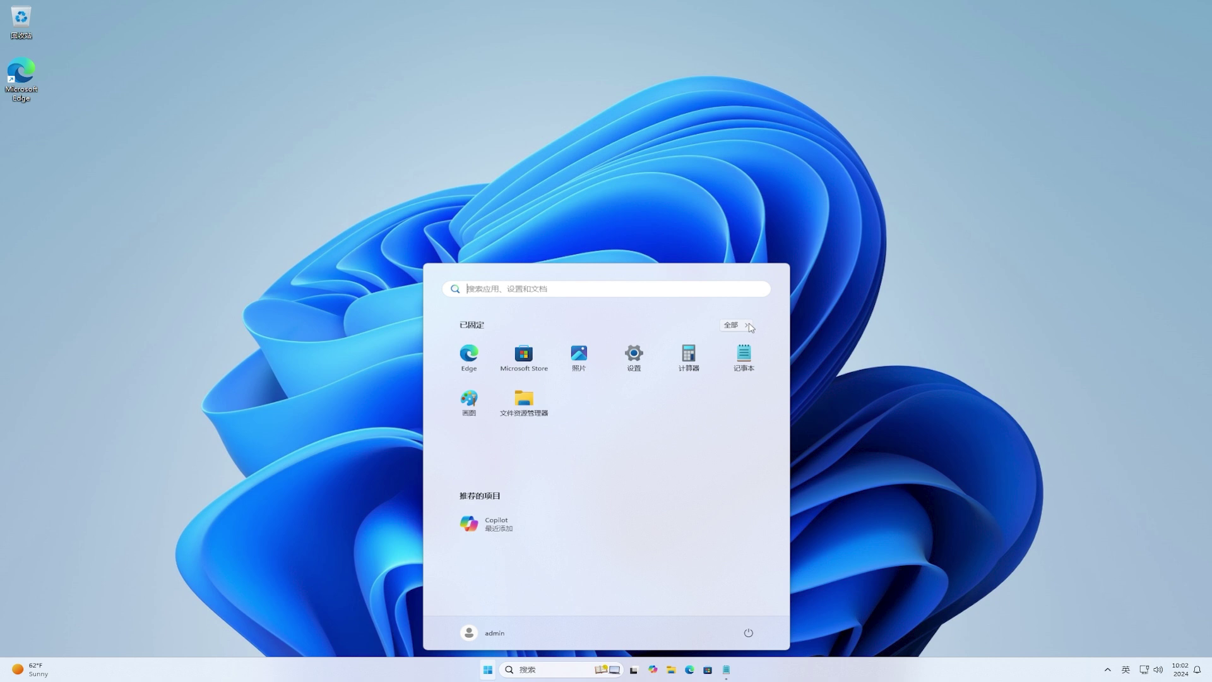
click(501, 635)
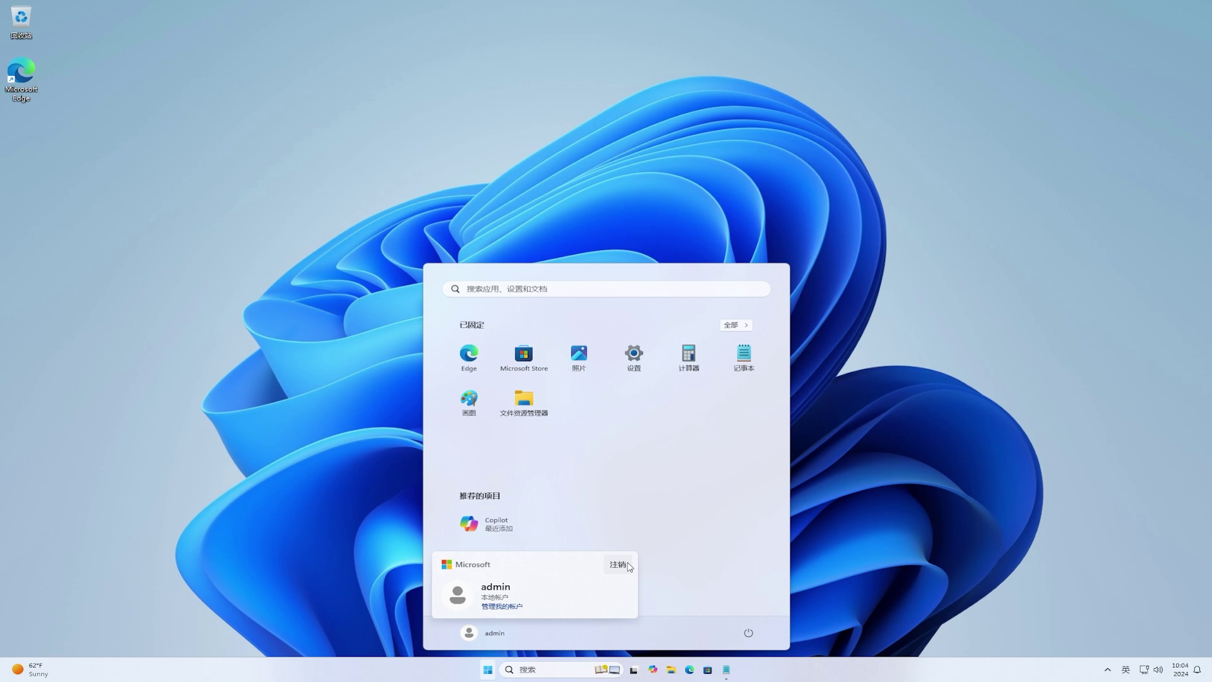
Step: Dismiss the account options, launch Notepad, and go to Edit > Font
click(756, 373)
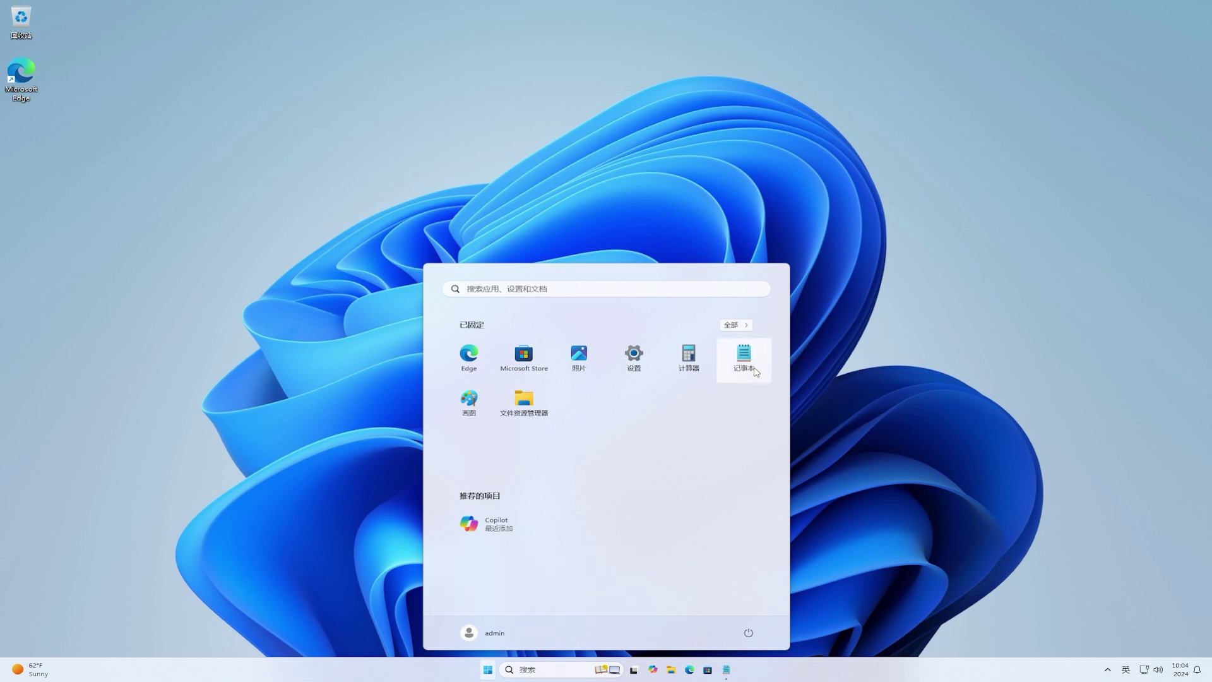
click(756, 372)
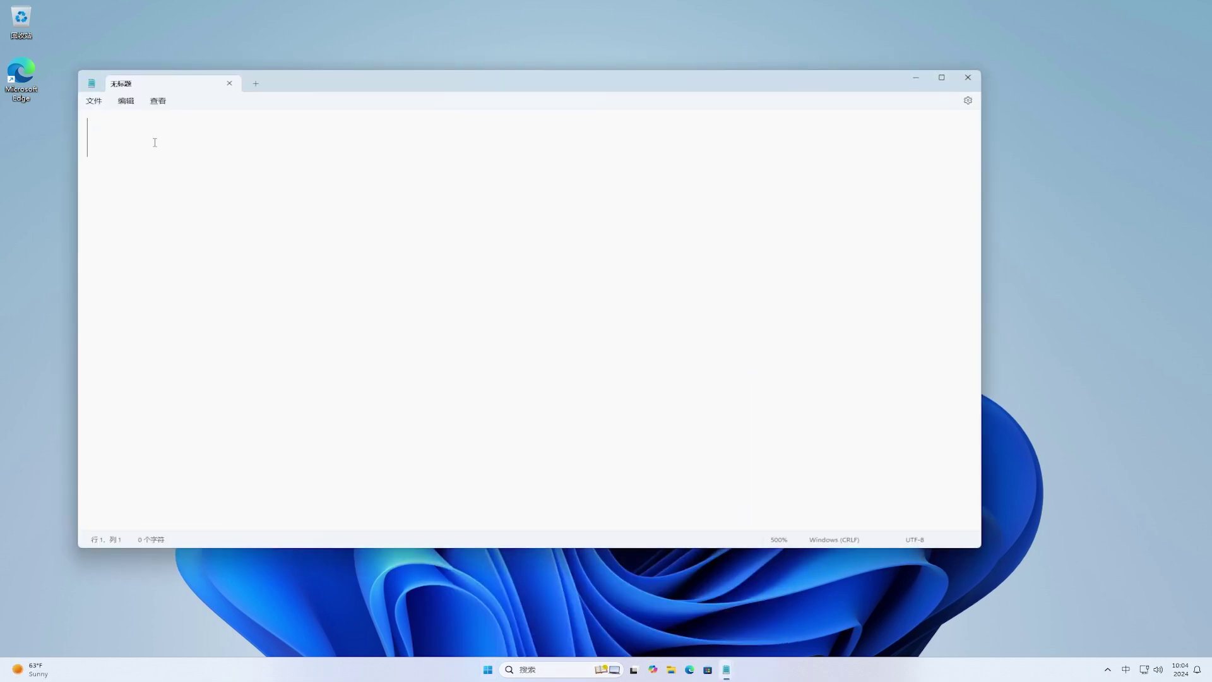
click(120, 105)
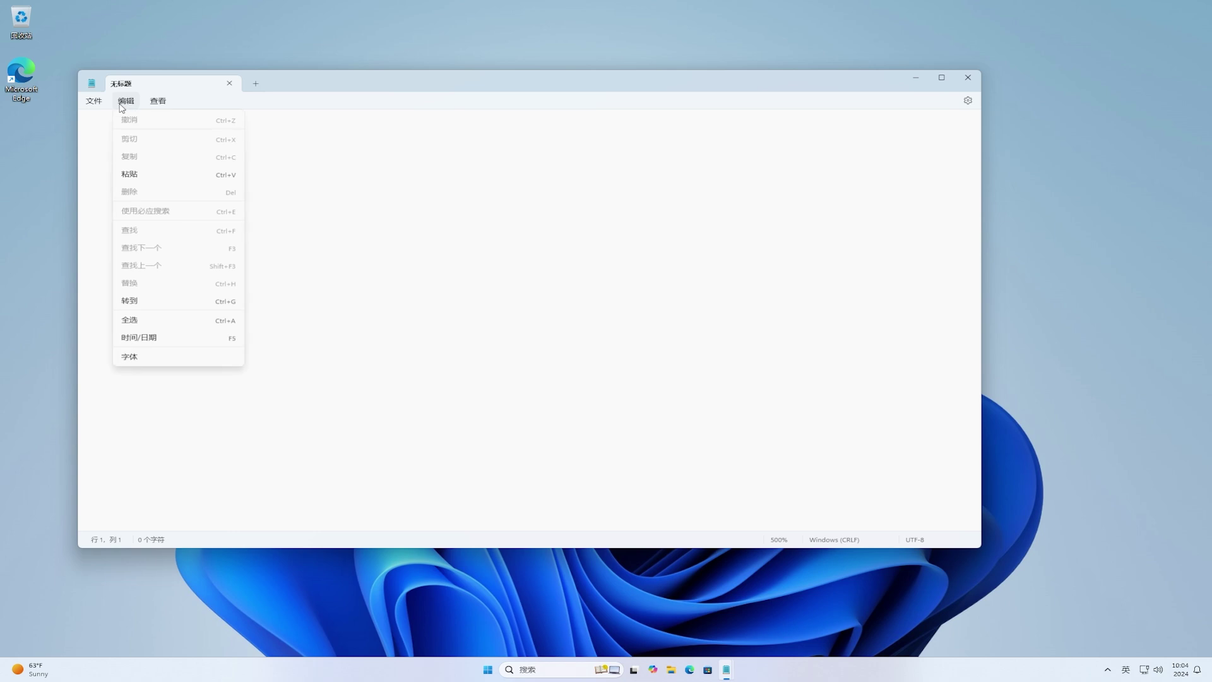
click(195, 356)
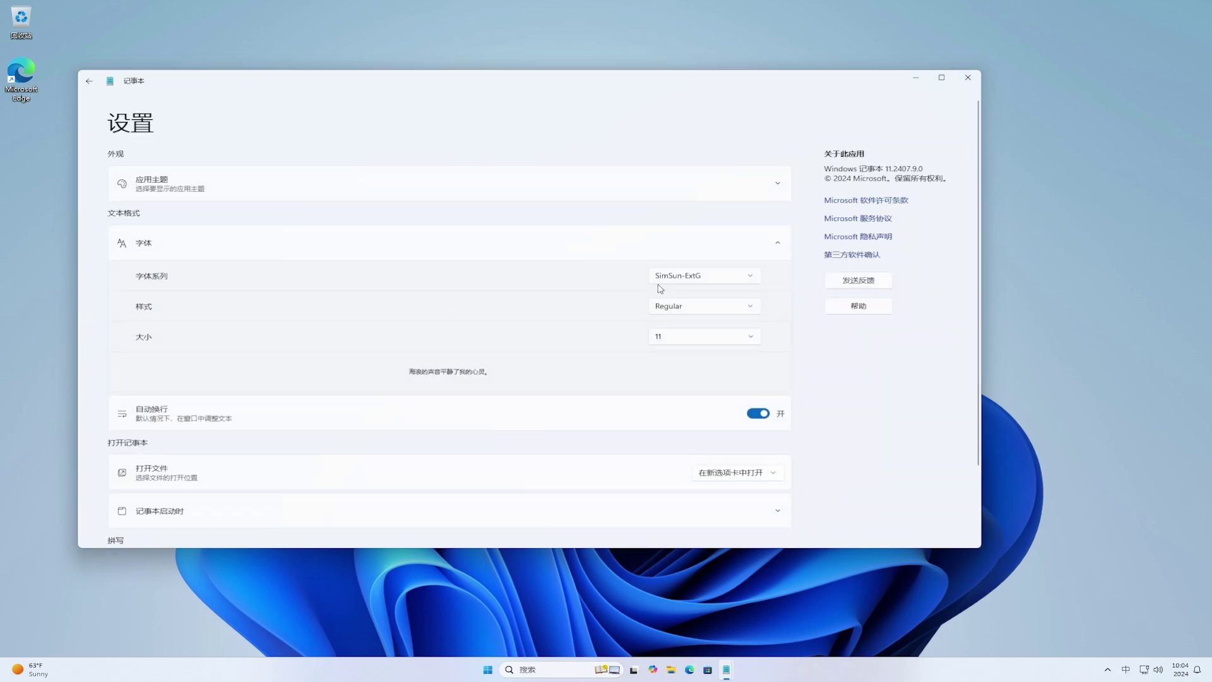
Step: Keep SimSun-ExtG as the font family and return to the empty note
click(723, 280)
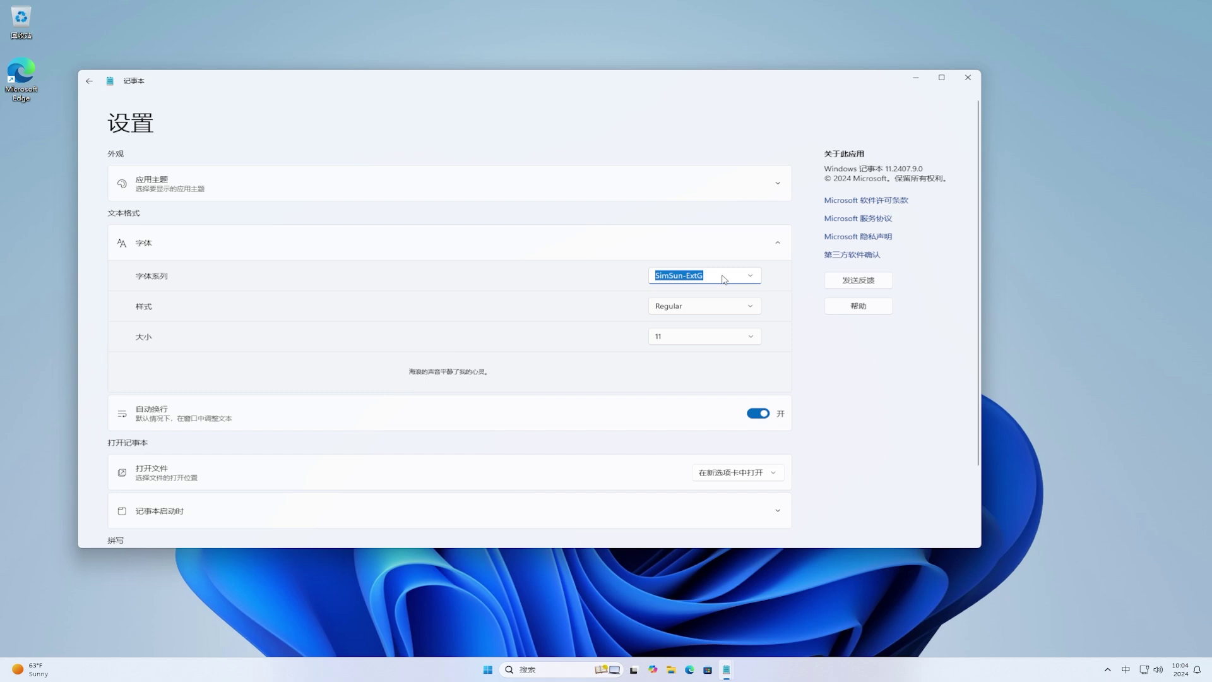
click(751, 276)
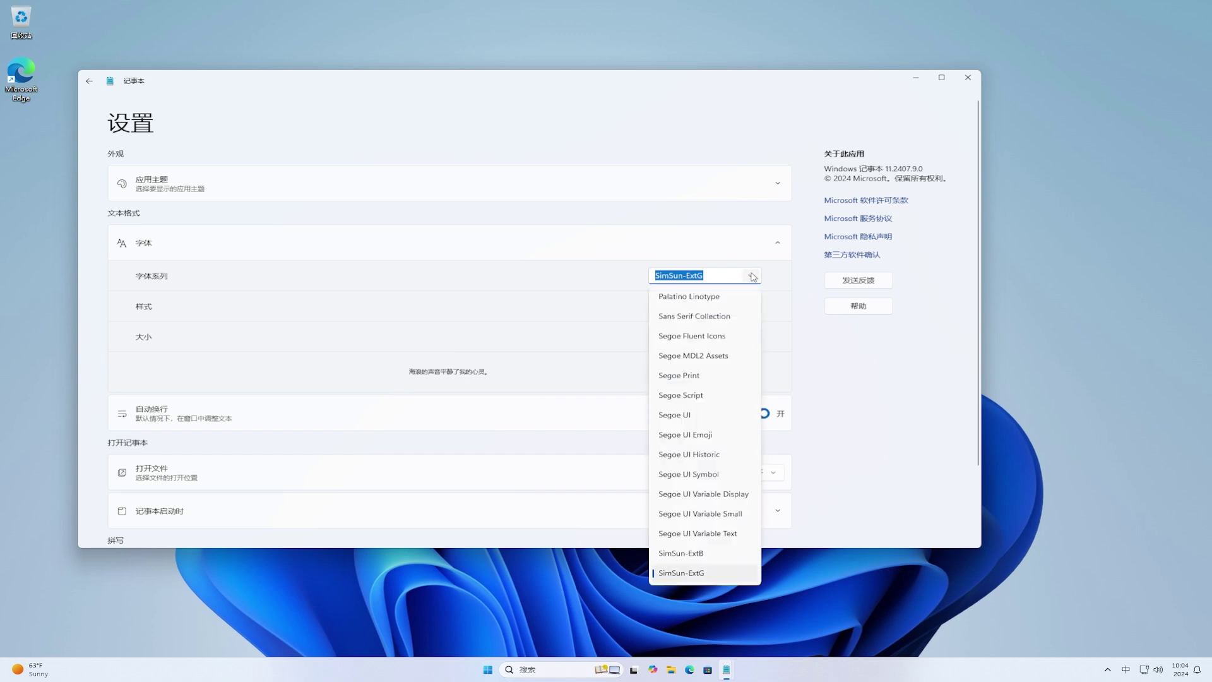
click(755, 581)
click(777, 283)
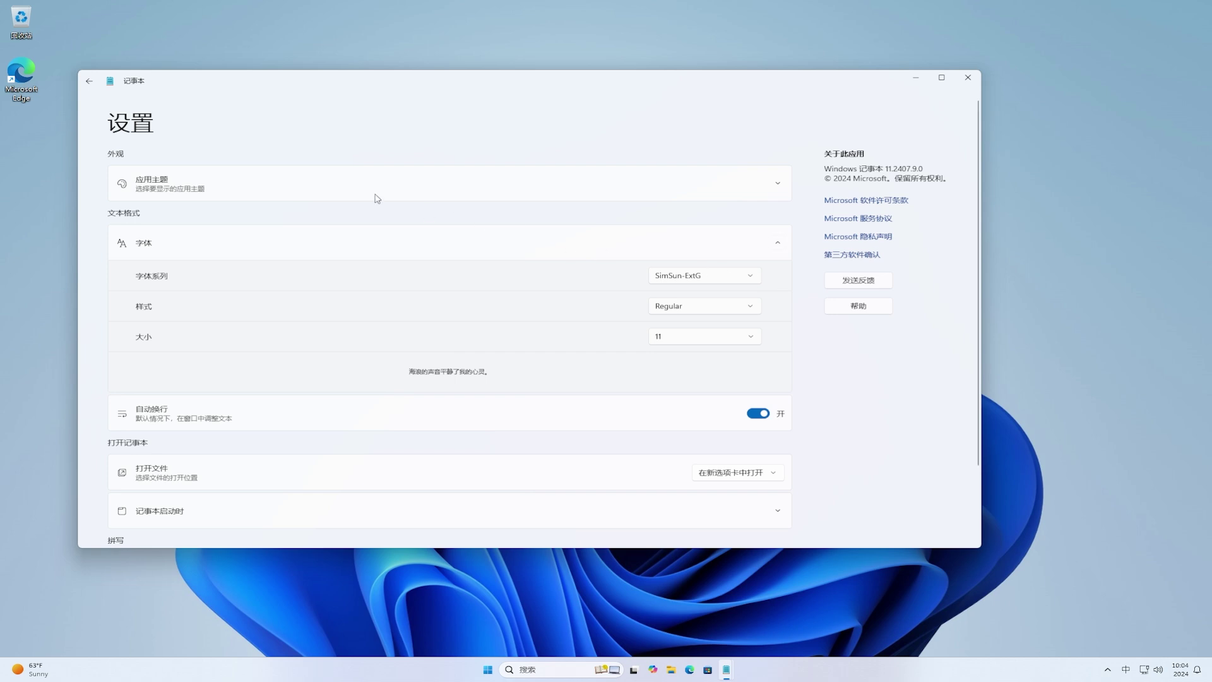
click(89, 82)
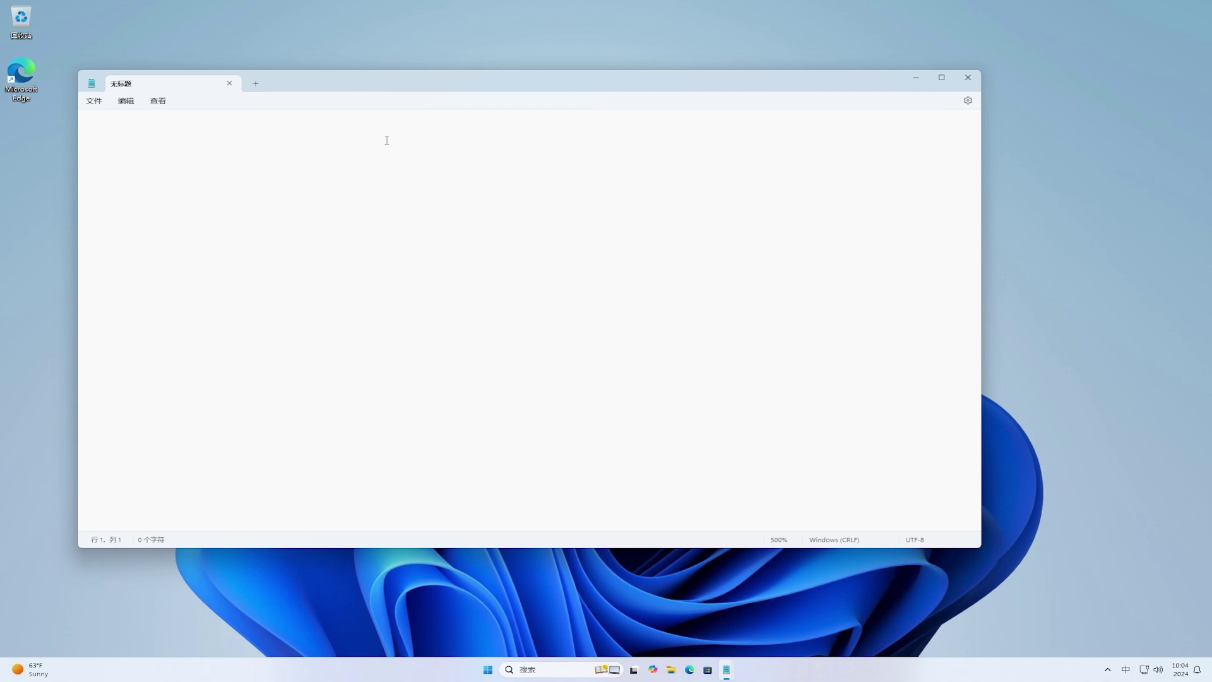
Step: Type U+30EDD and convert it with Alt+X into the biang character 𰻝, then select and deselect it
text(U)
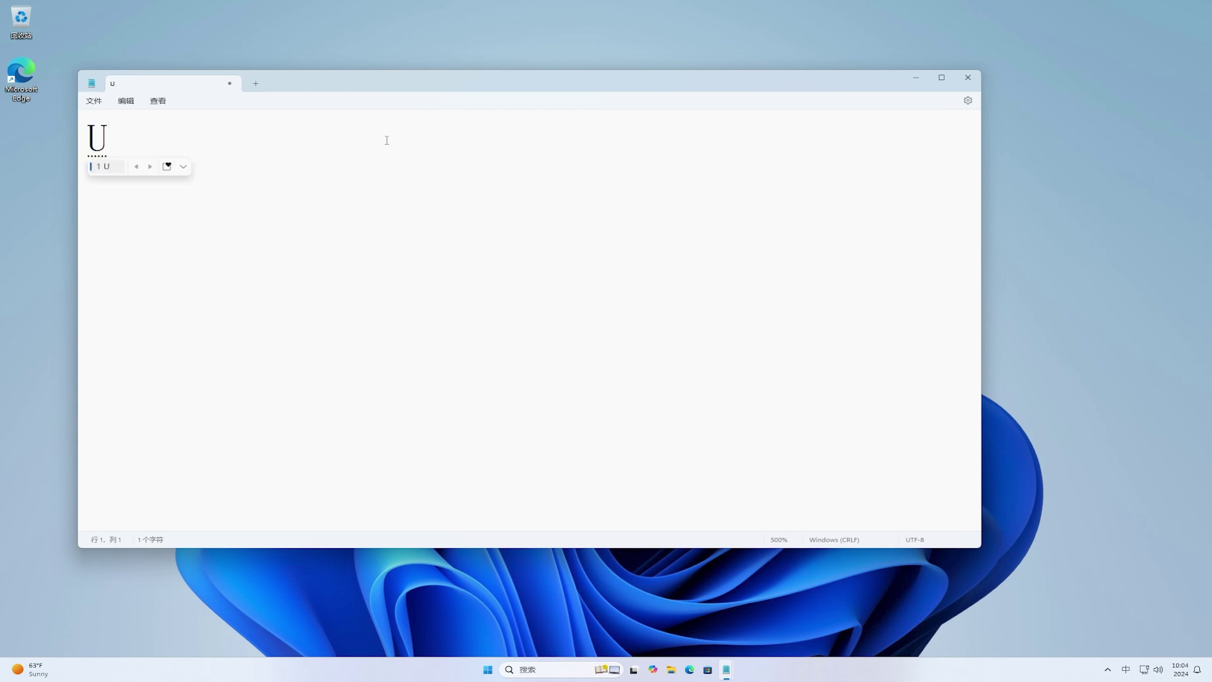
key(shift)
text(+30EDD)
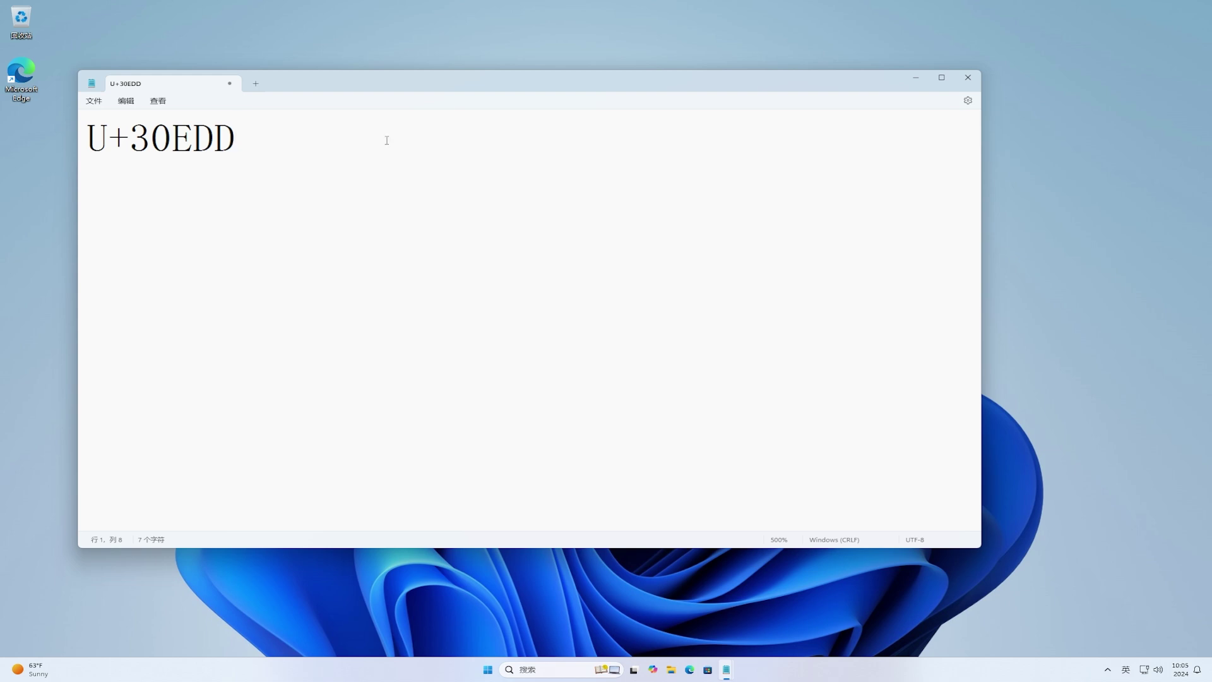
drag(243, 136, 92, 131)
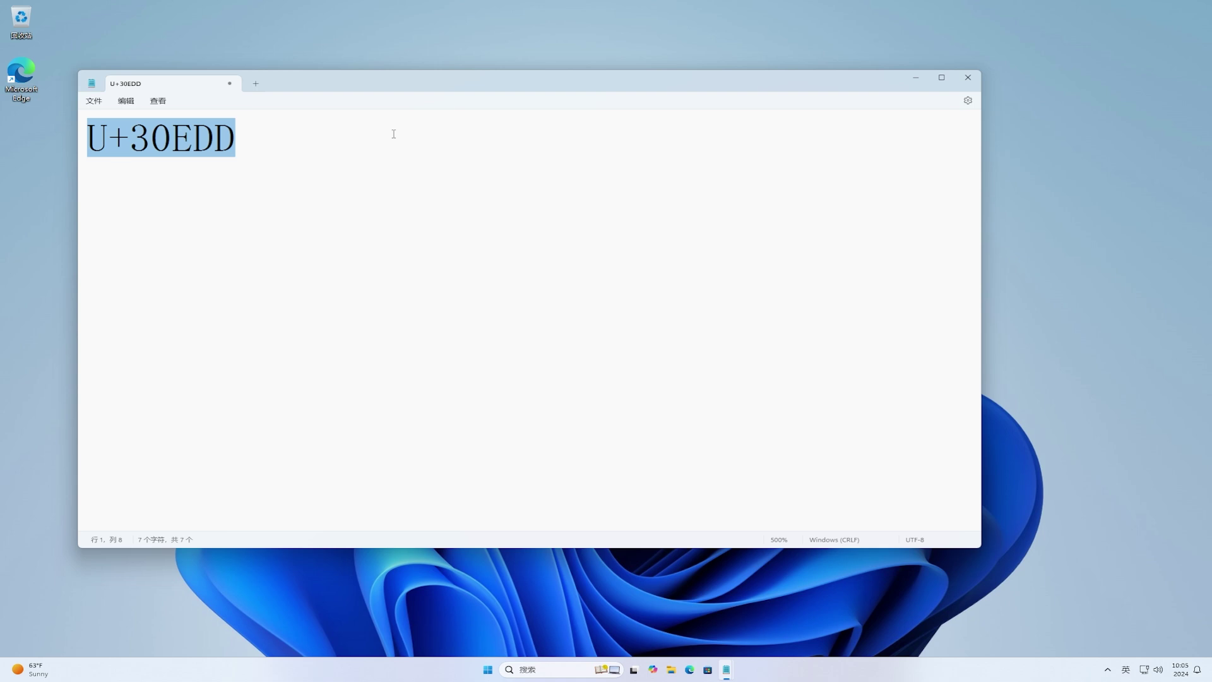
key(alt+x)
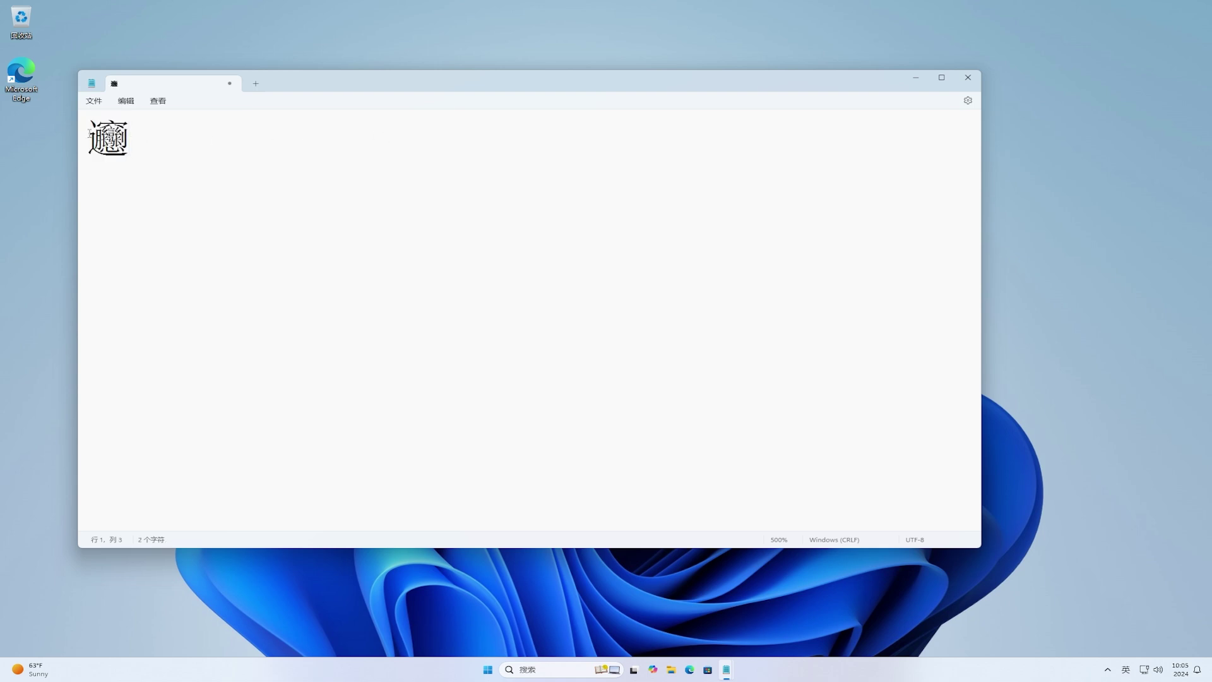
double_click(139, 138)
click(158, 136)
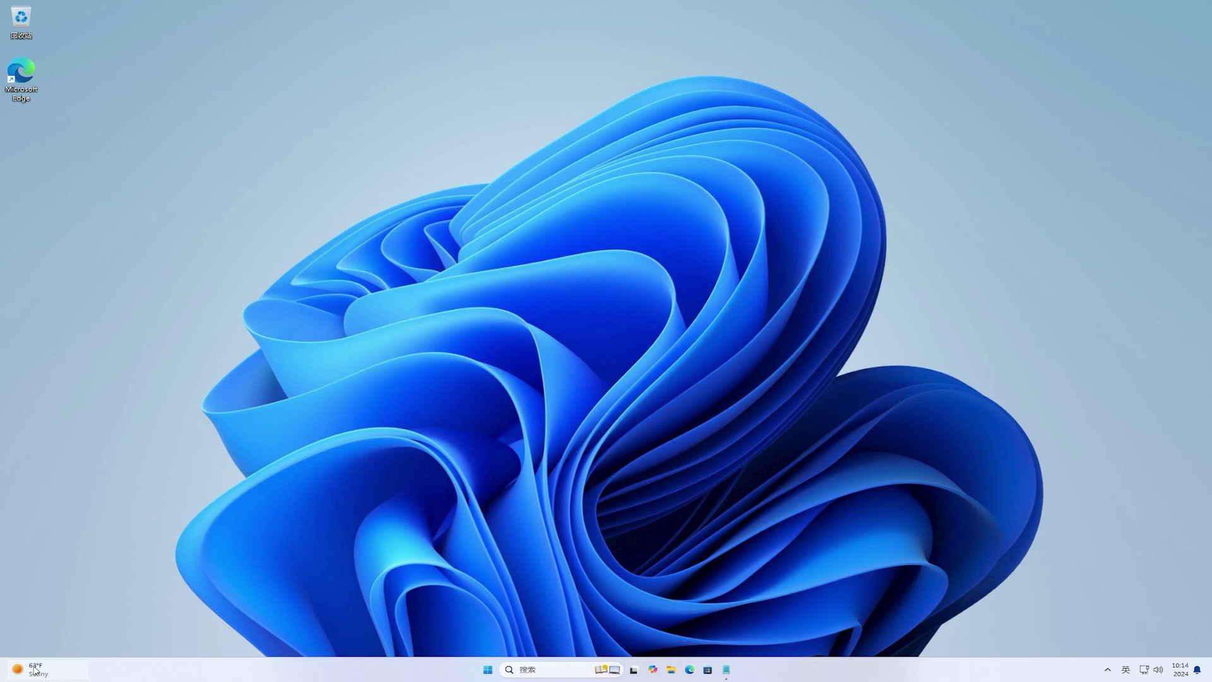
Step: Pin the Countdown (倒计时) widget to the widgets board
click(35, 671)
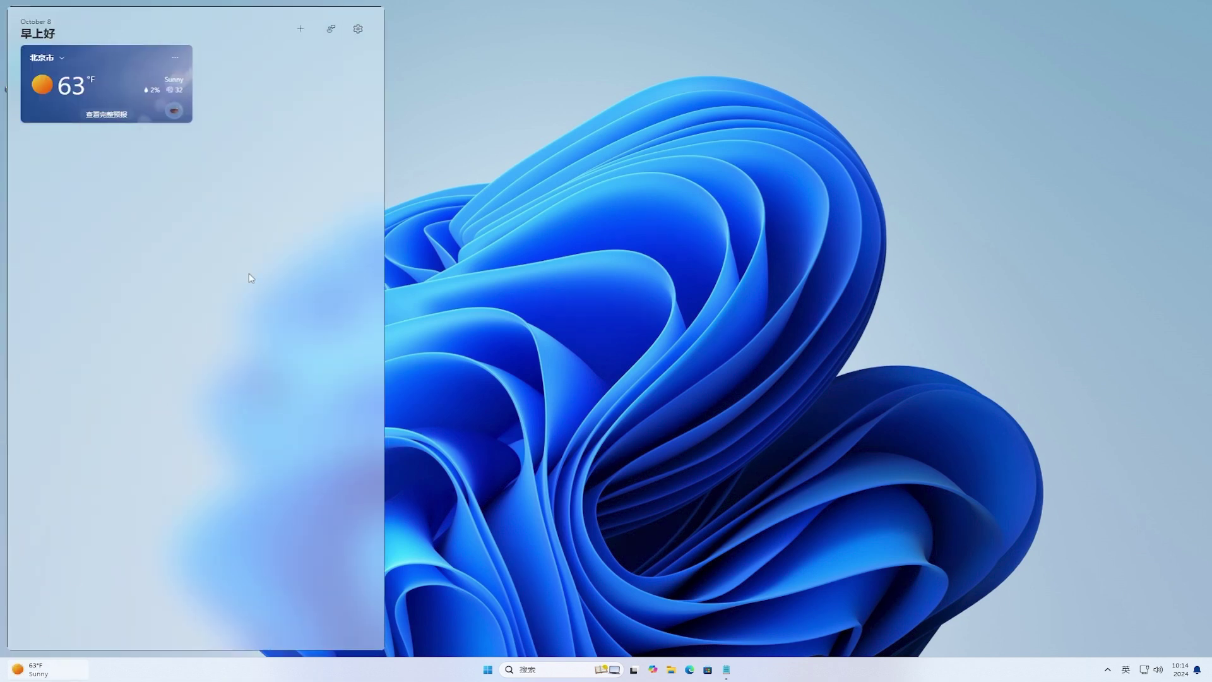
click(302, 30)
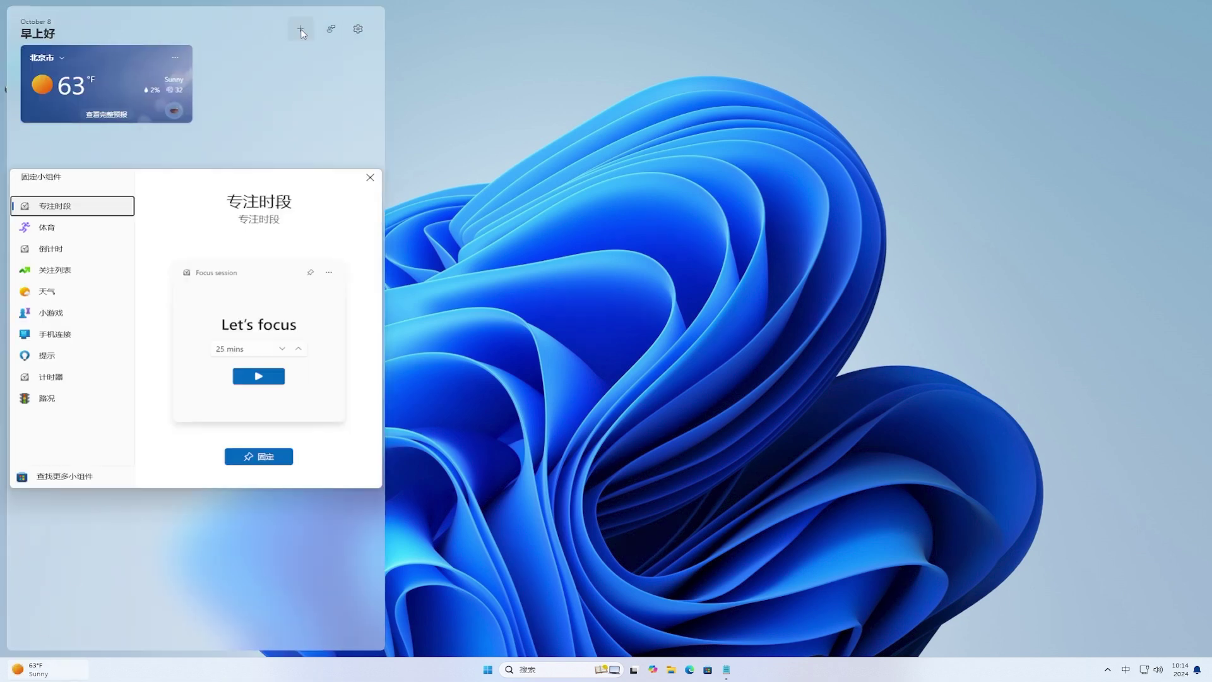
click(106, 251)
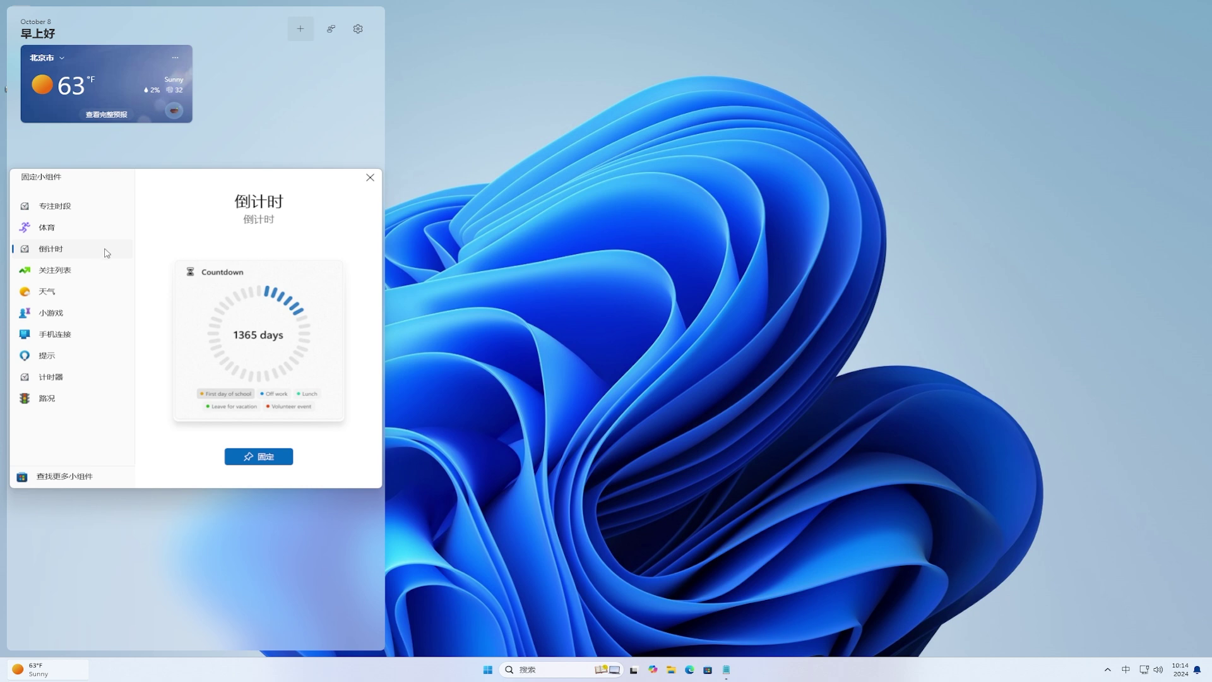
click(267, 454)
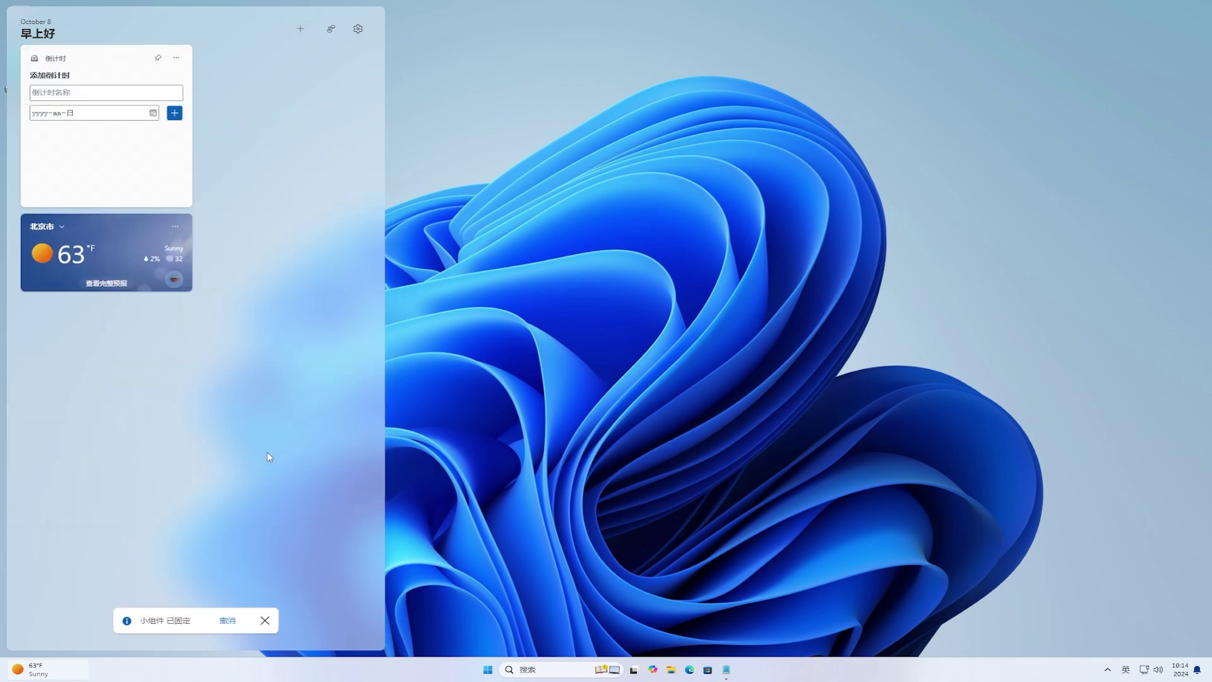
Step: Add a countdown named 测试 for 2024-10-09 and close the add-countdown form
click(93, 90)
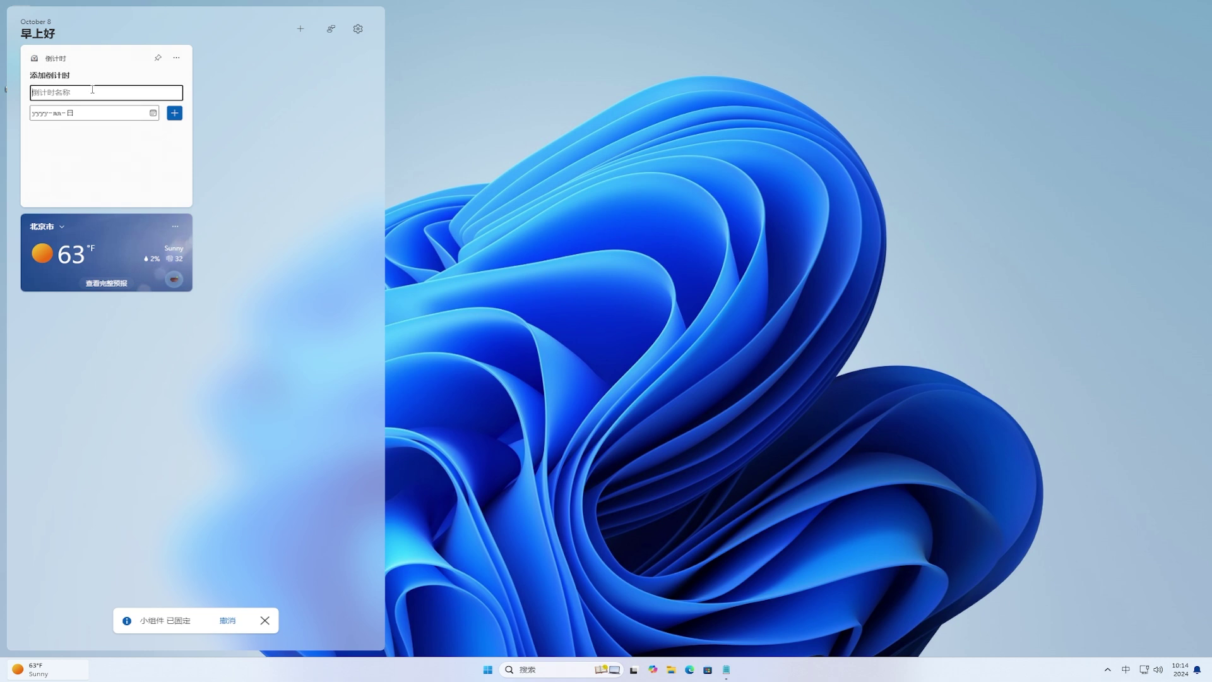
text(测试)
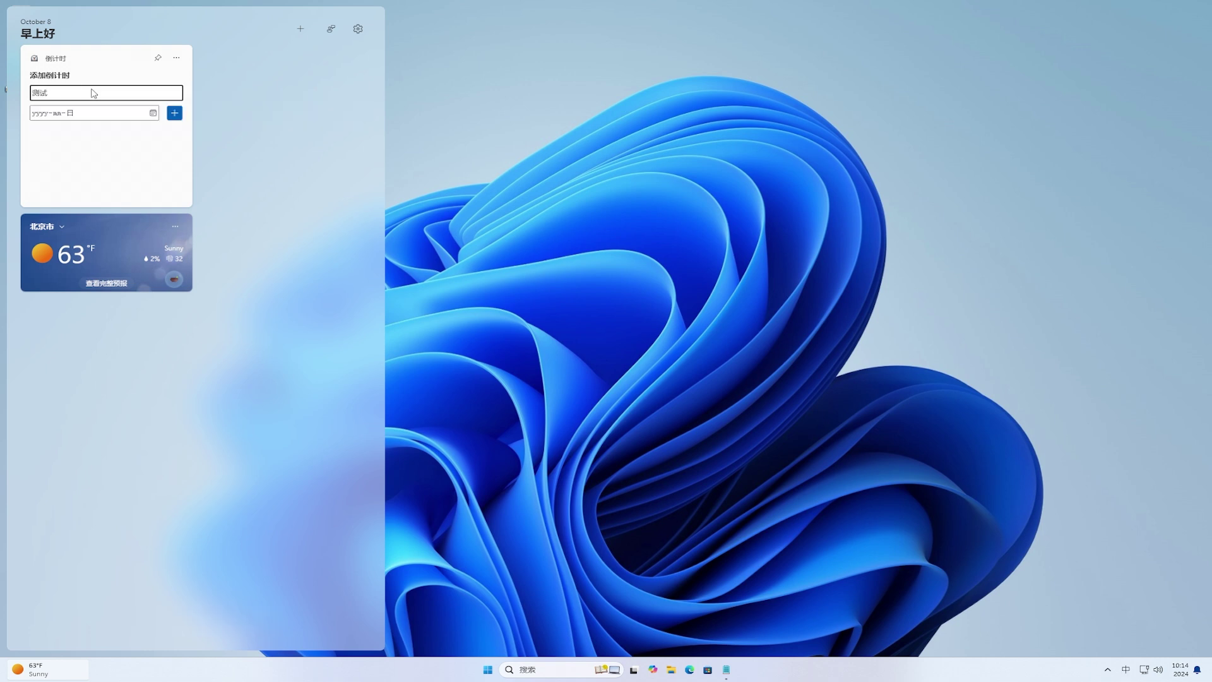
click(153, 113)
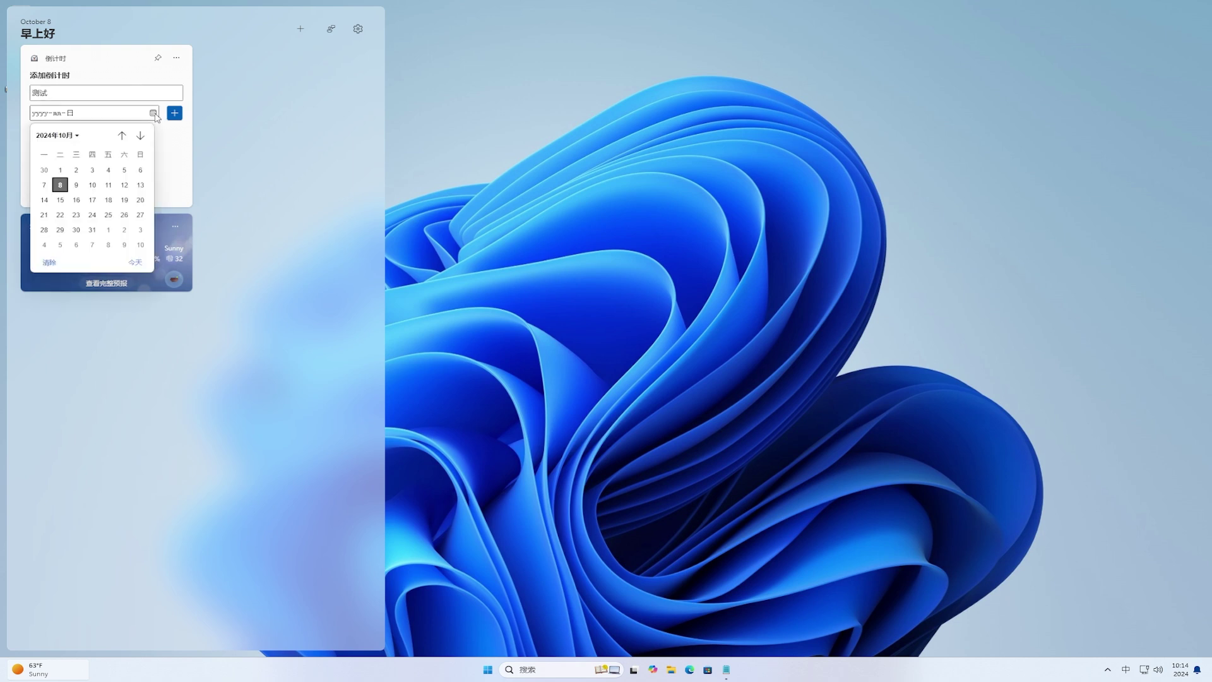
click(76, 185)
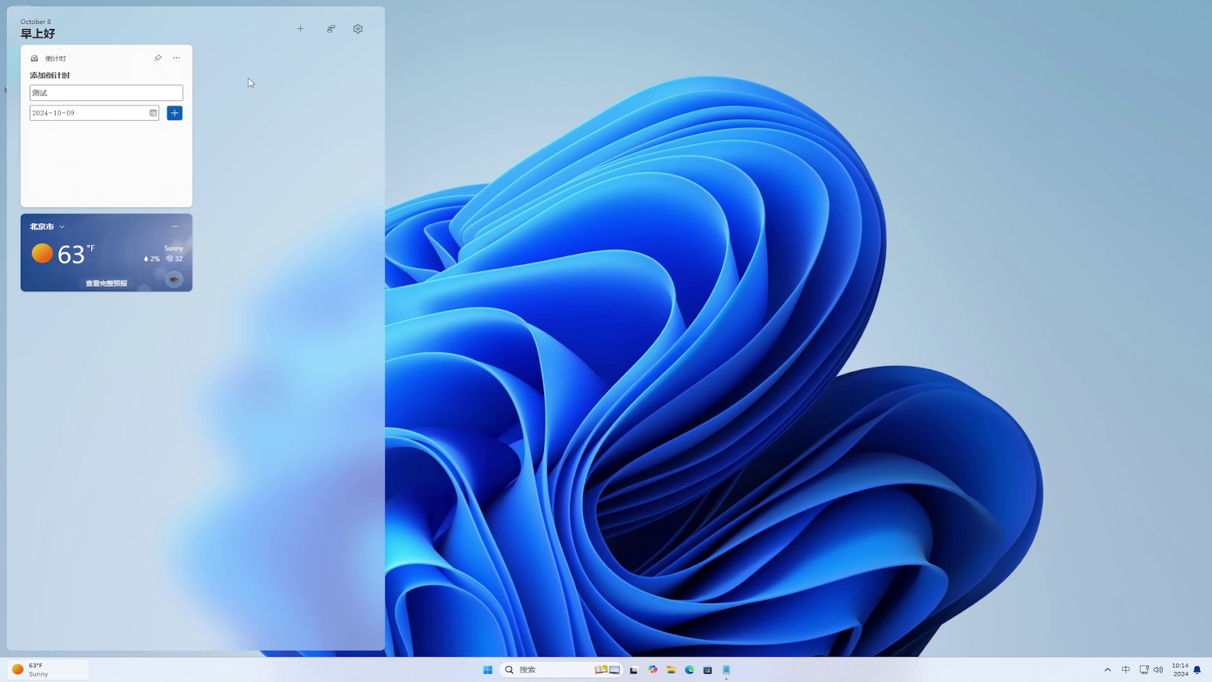
click(175, 113)
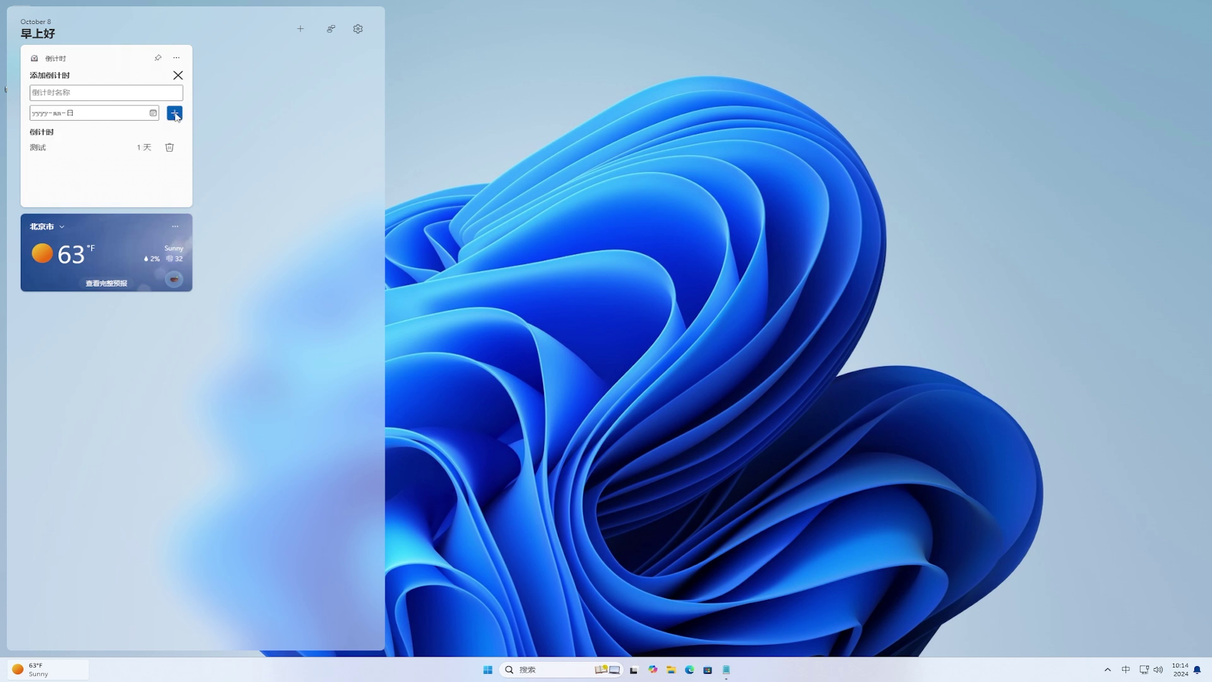
click(179, 77)
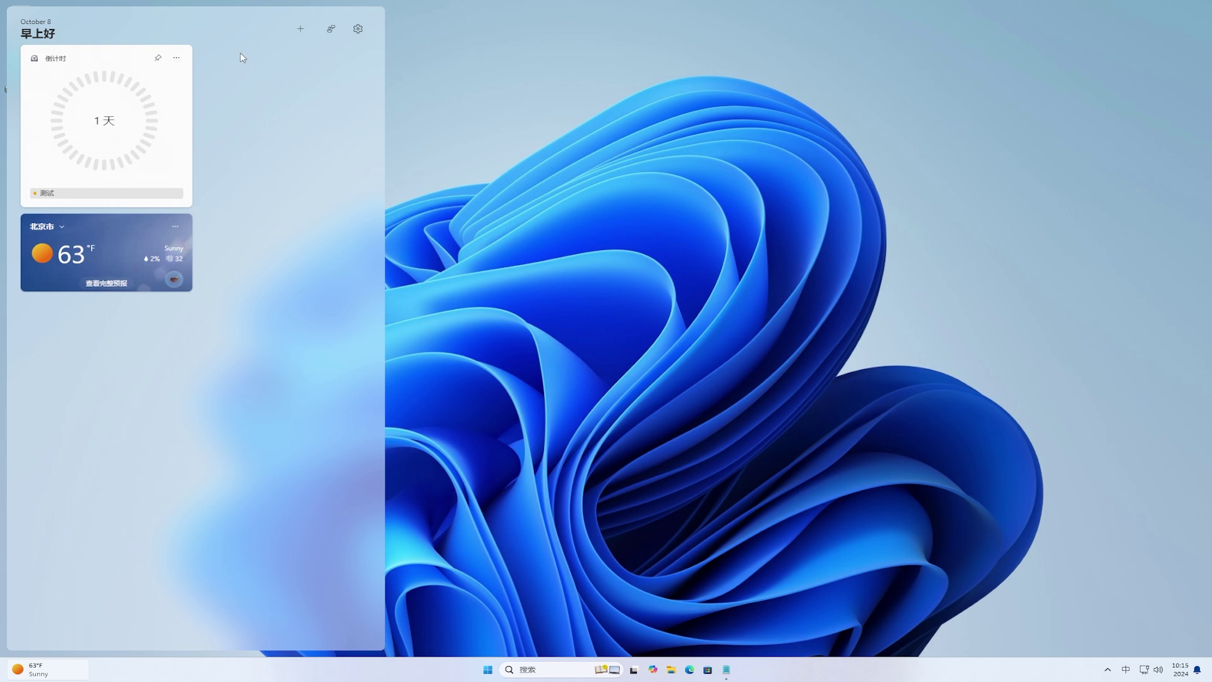
Step: Pin the Timer (计时器) widget to the widgets board
click(301, 30)
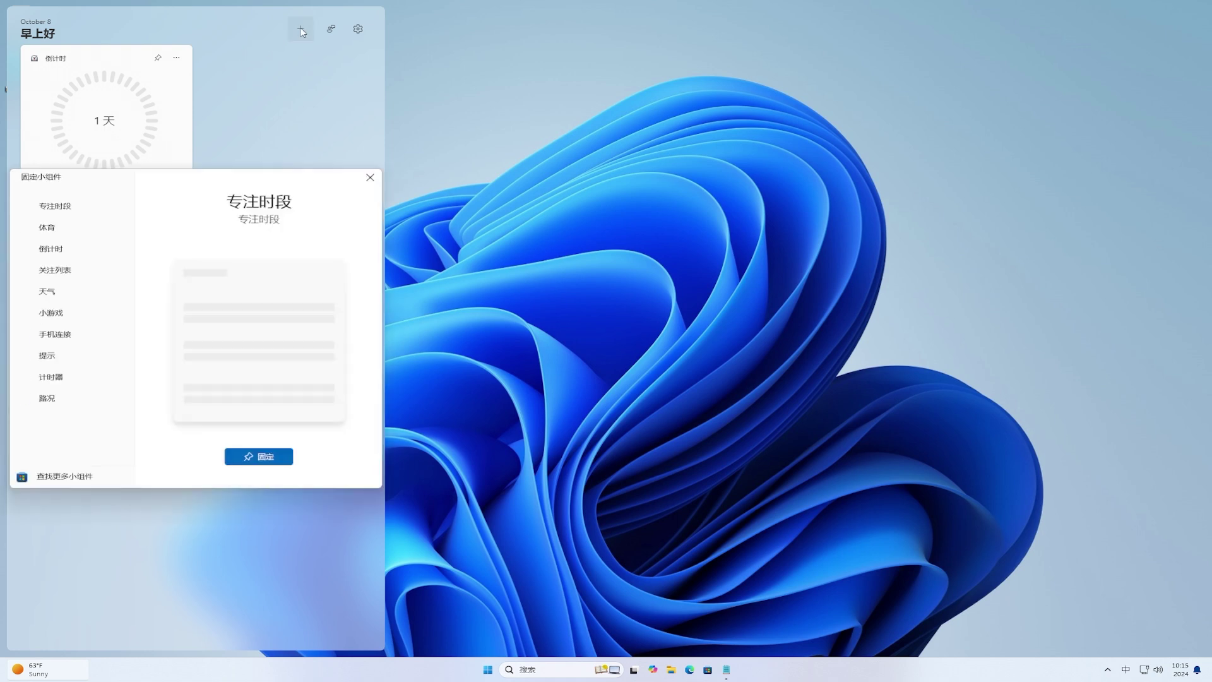
click(74, 381)
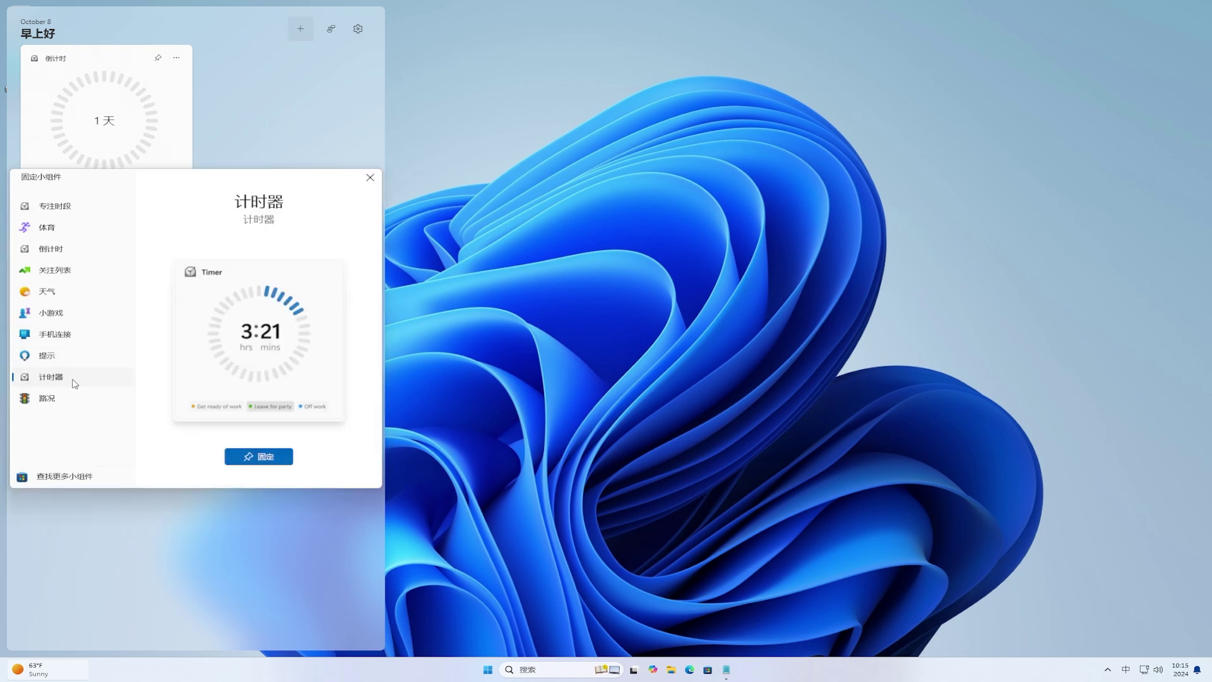
click(290, 456)
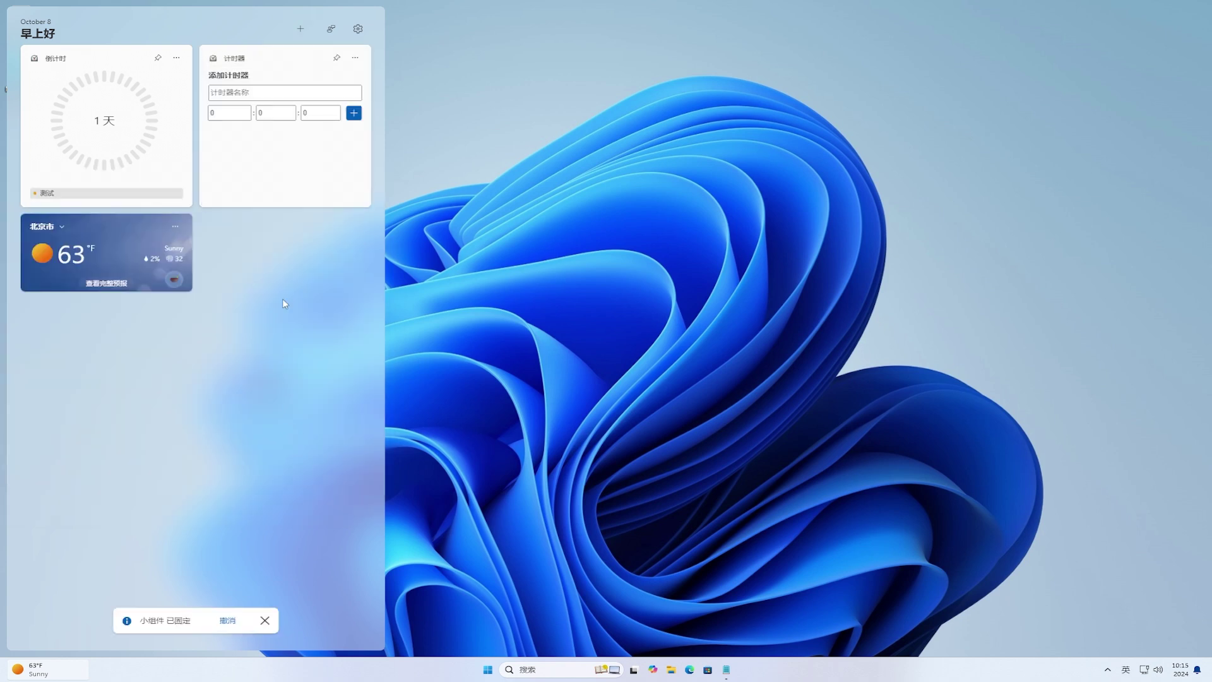
Step: Add a one-hour timer named 哈哈, then close the form and the widgets board
click(289, 95)
text(哈哈)
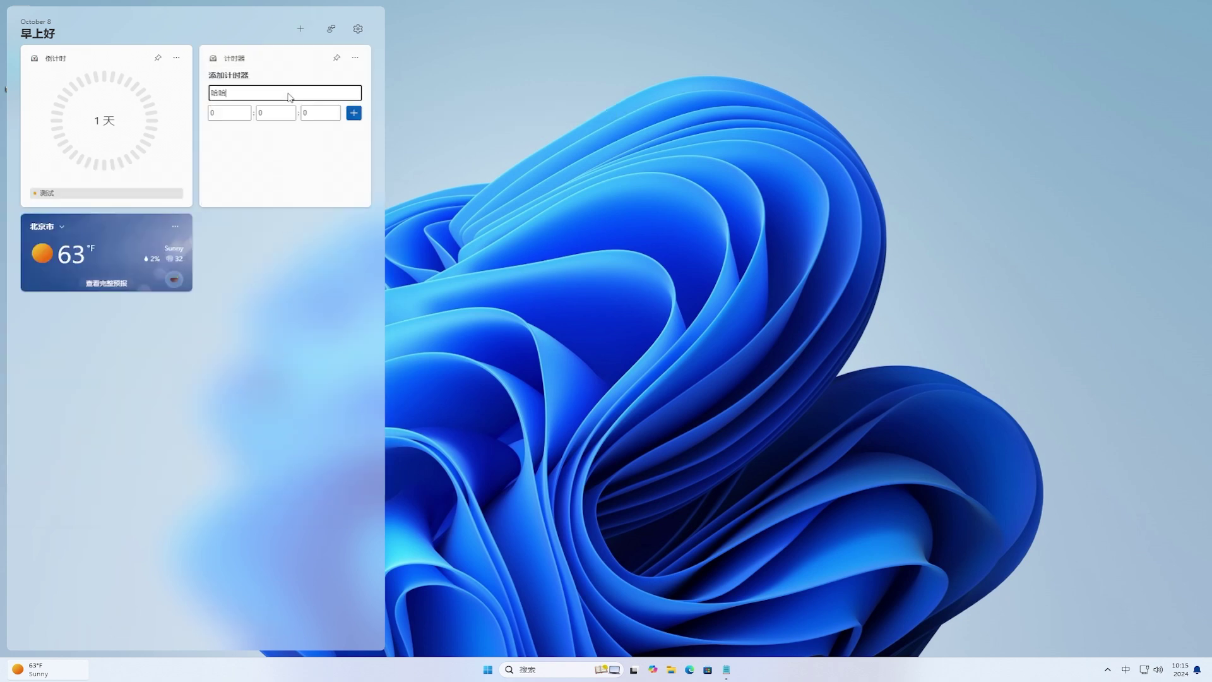
click(233, 116)
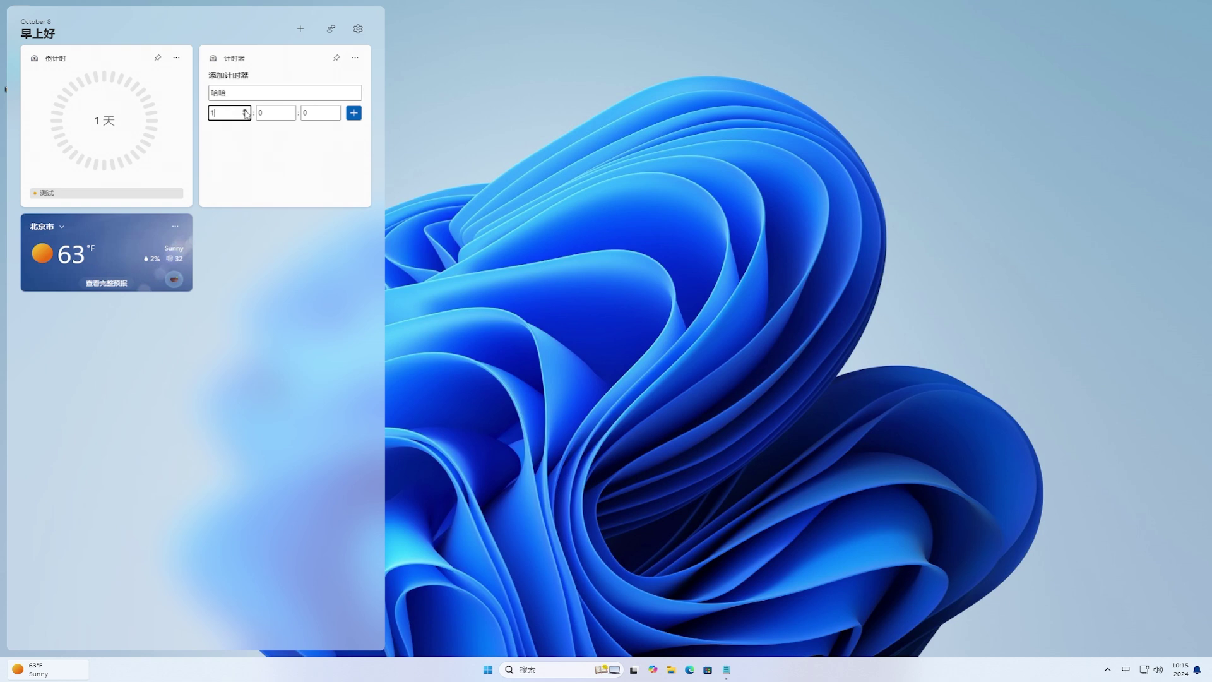
click(353, 115)
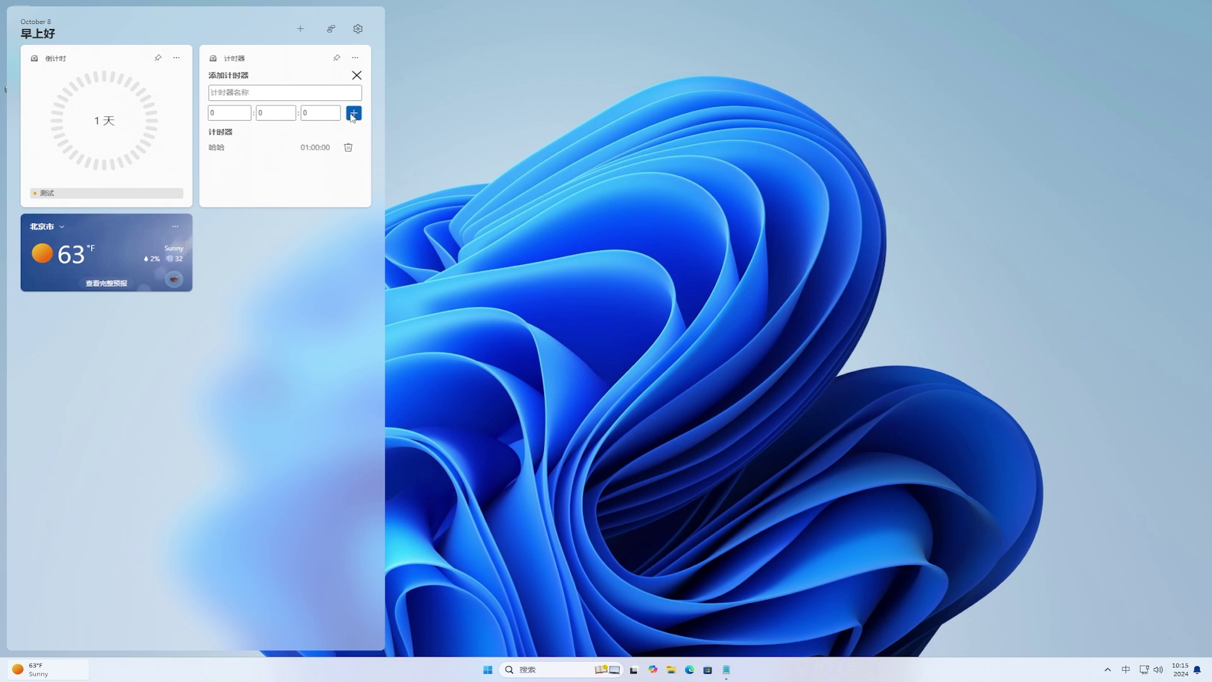
click(358, 77)
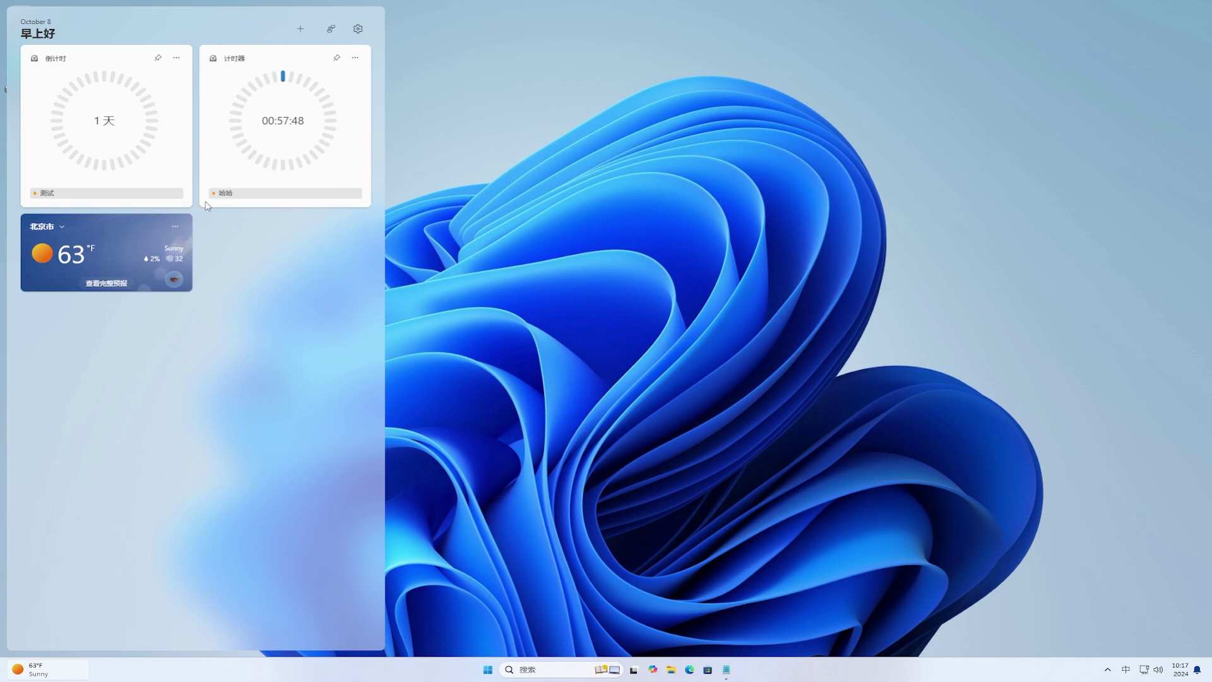
click(542, 222)
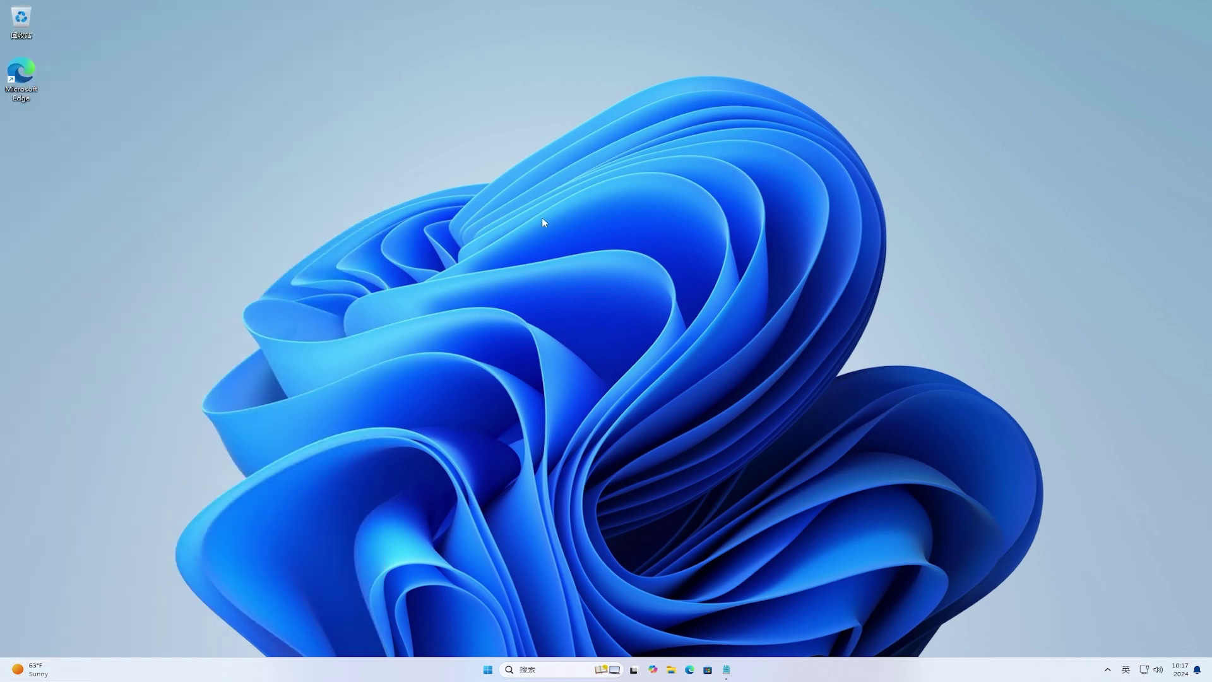
right_click(21, 132)
mouse_move(75, 205)
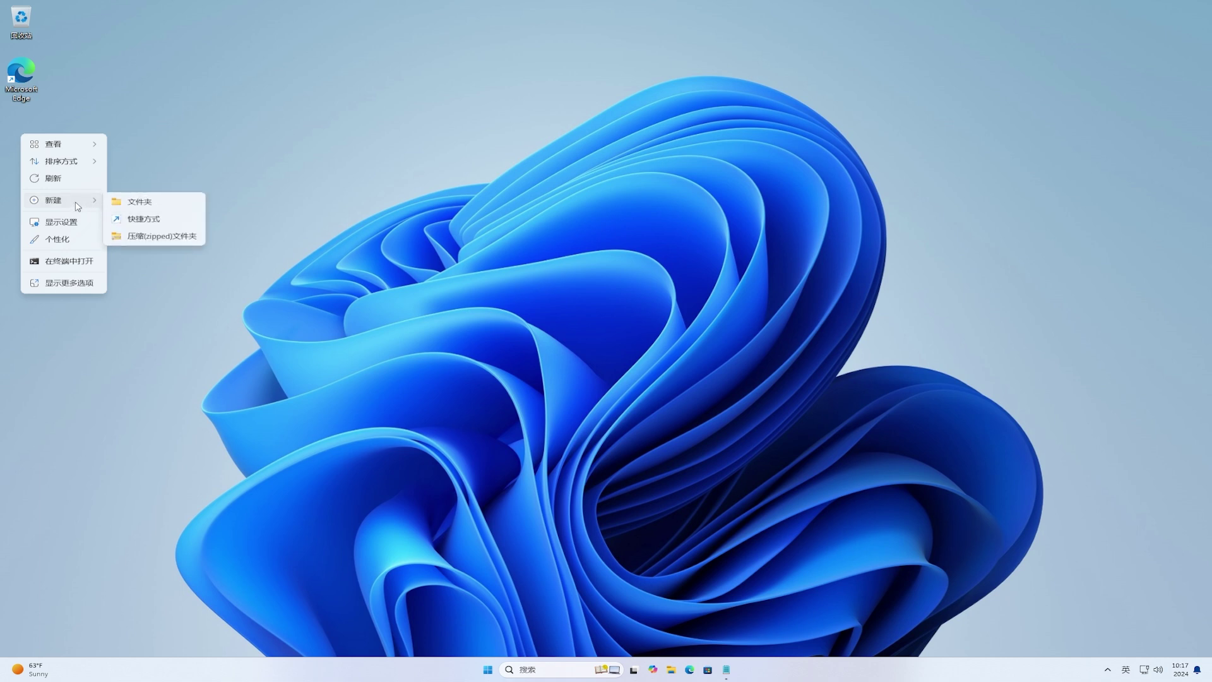
click(86, 101)
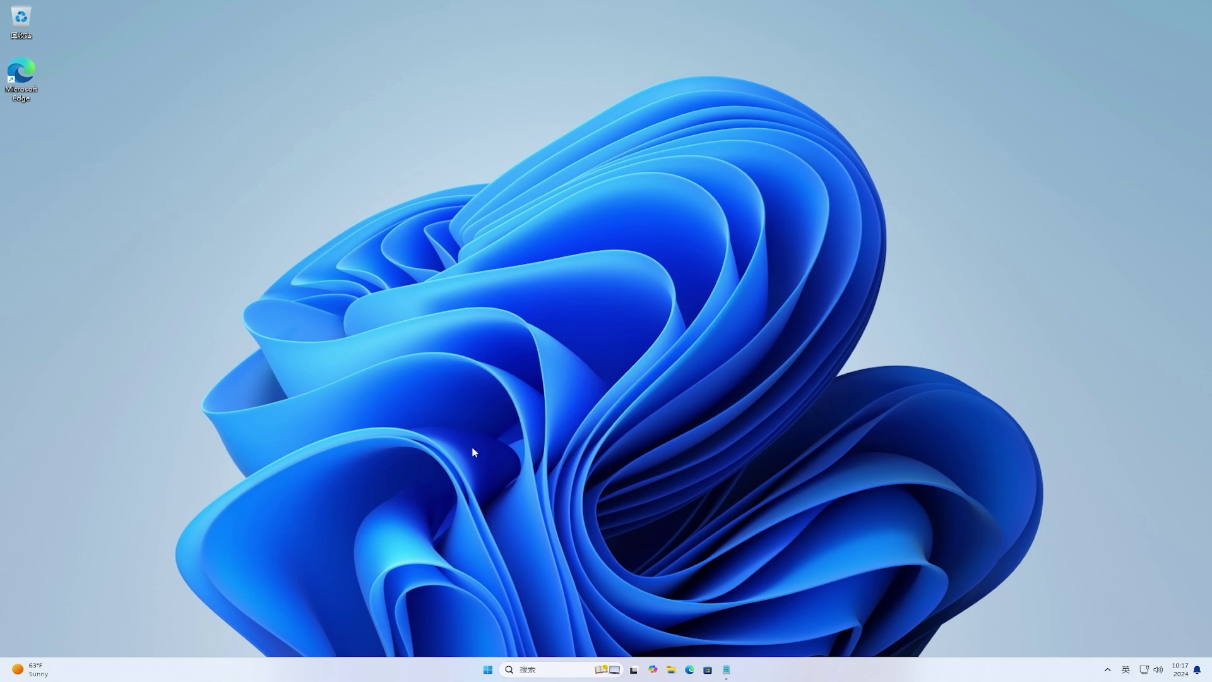
mouse_move(726, 669)
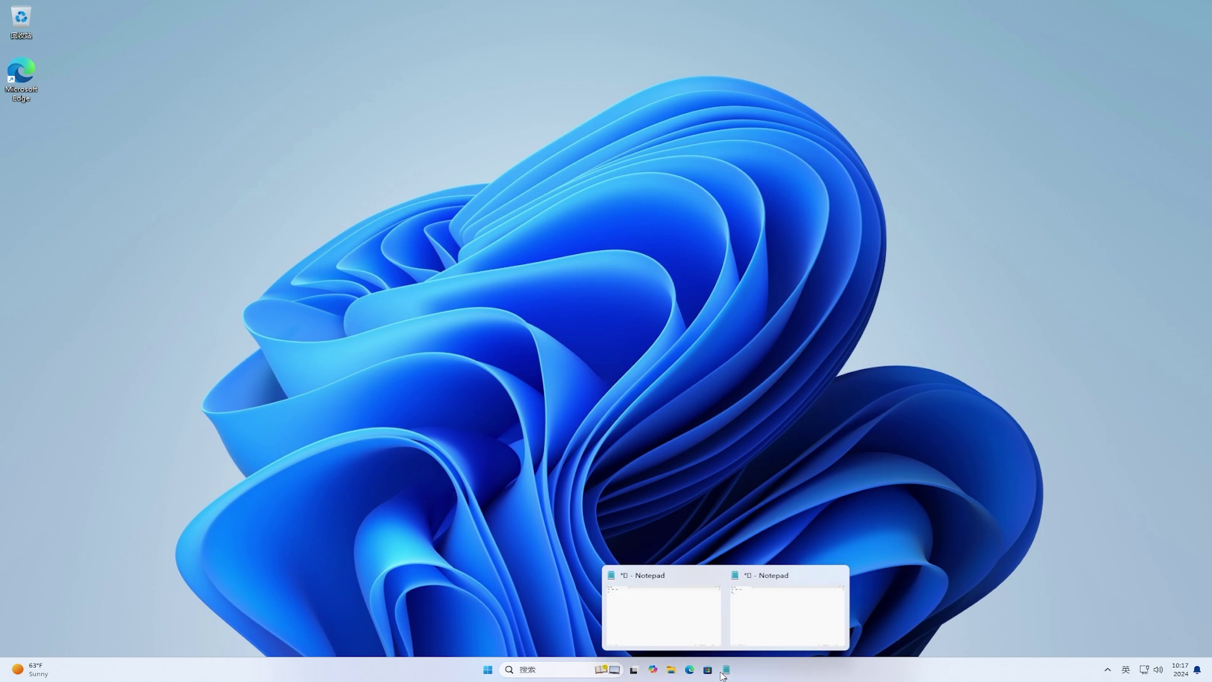
Step: Save the Notepad note to the Desktop as file.txt, then minimize Notepad
click(685, 614)
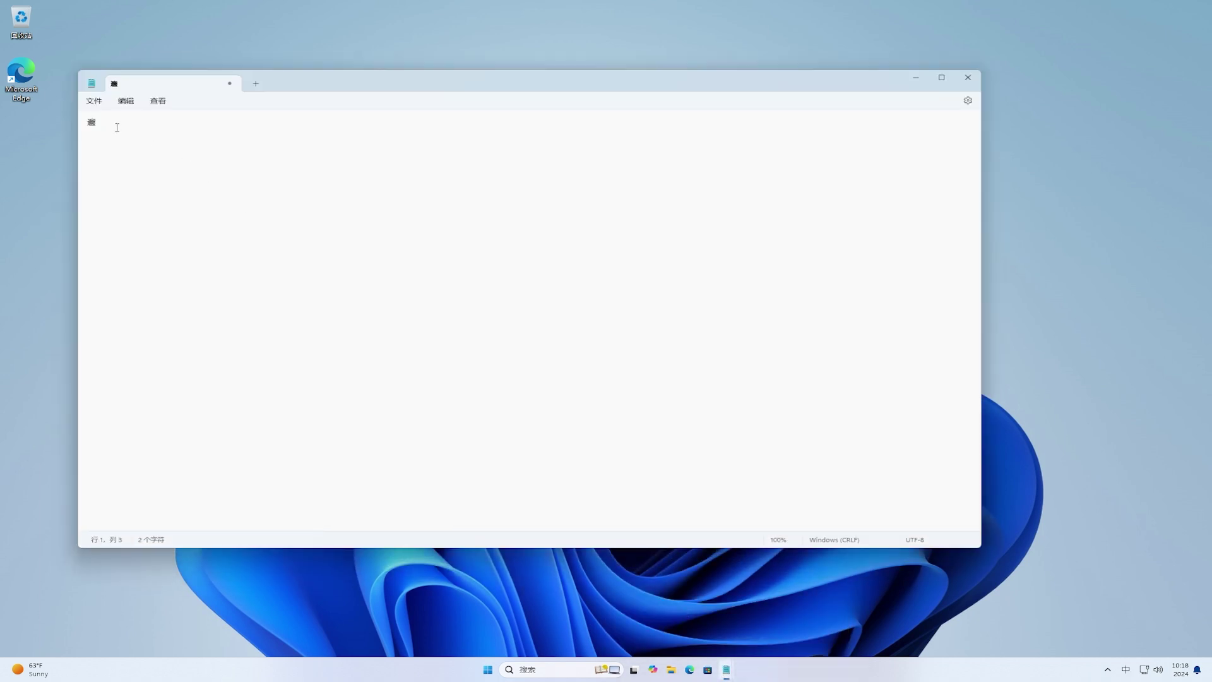
click(97, 106)
click(115, 190)
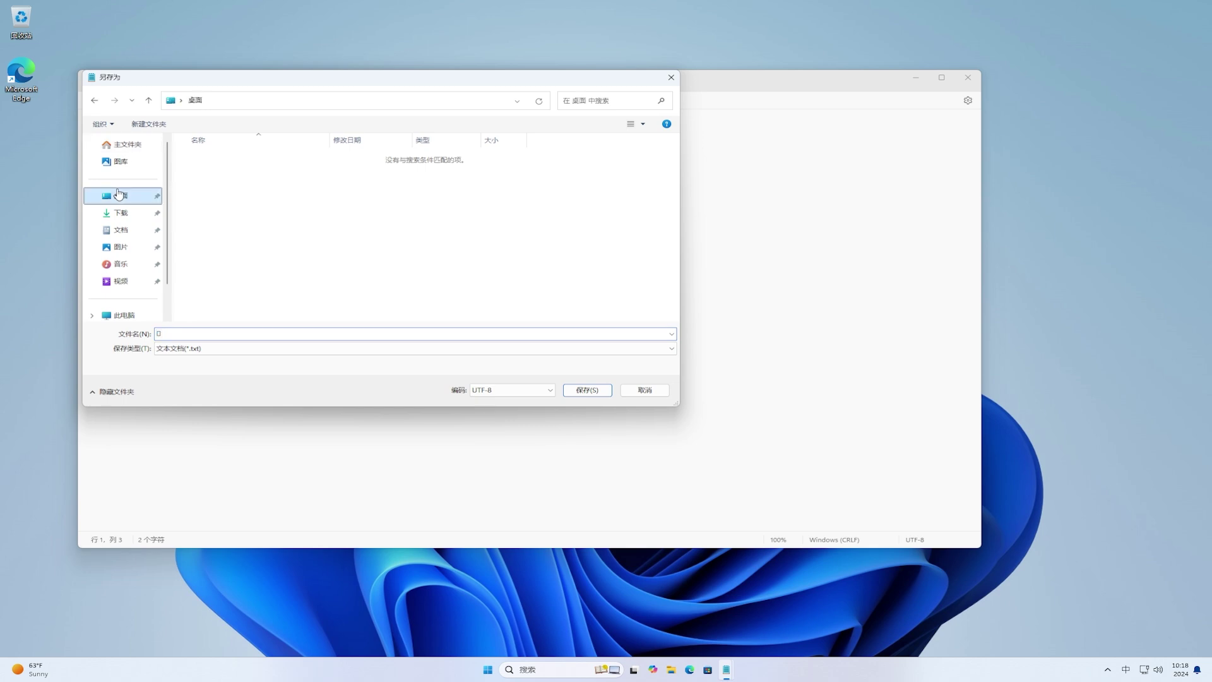
key(shift)
text(fi)
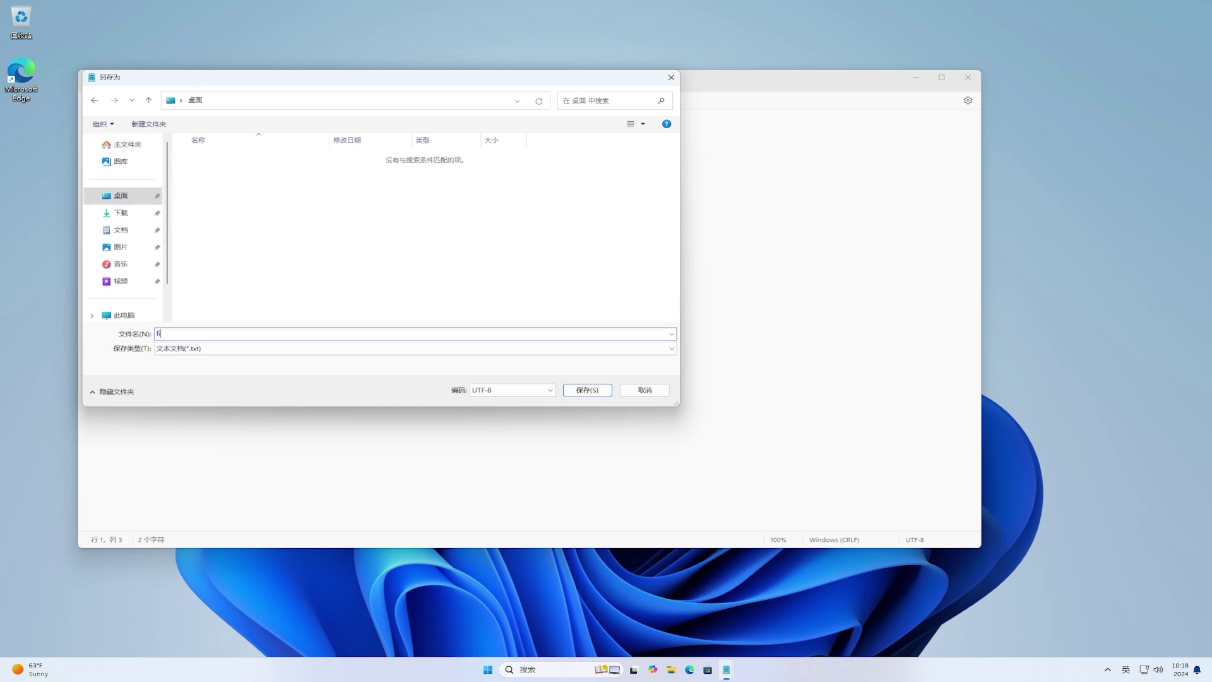
text(le)
click(575, 390)
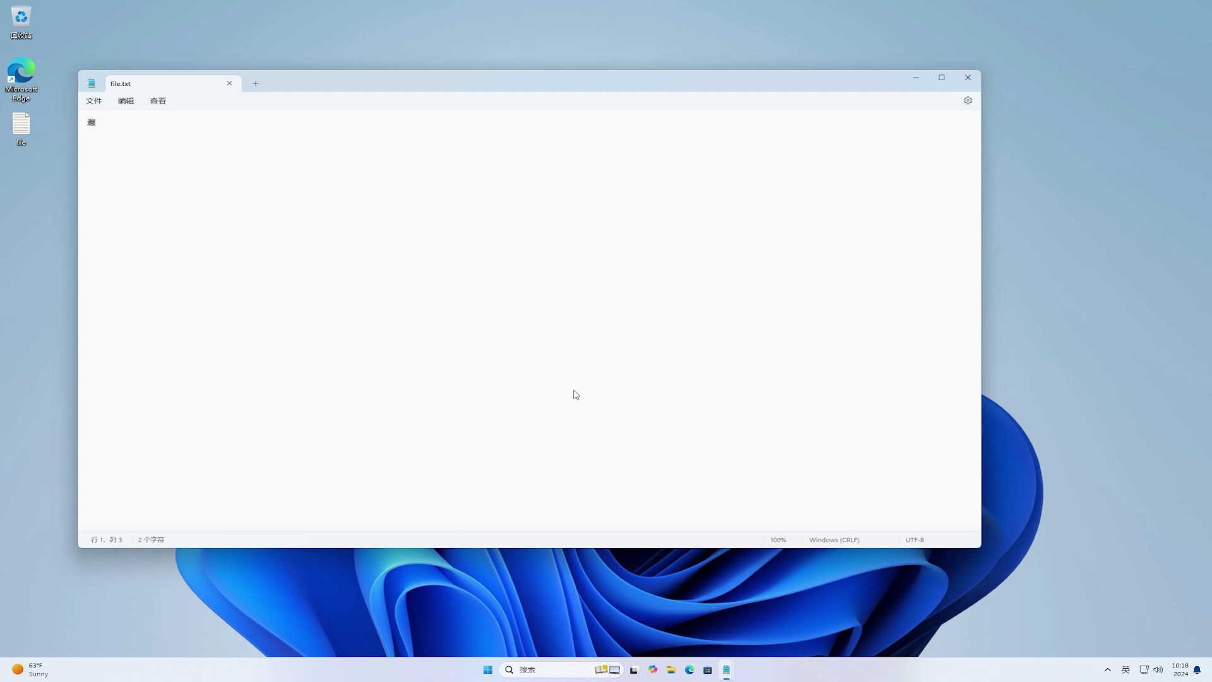
click(918, 81)
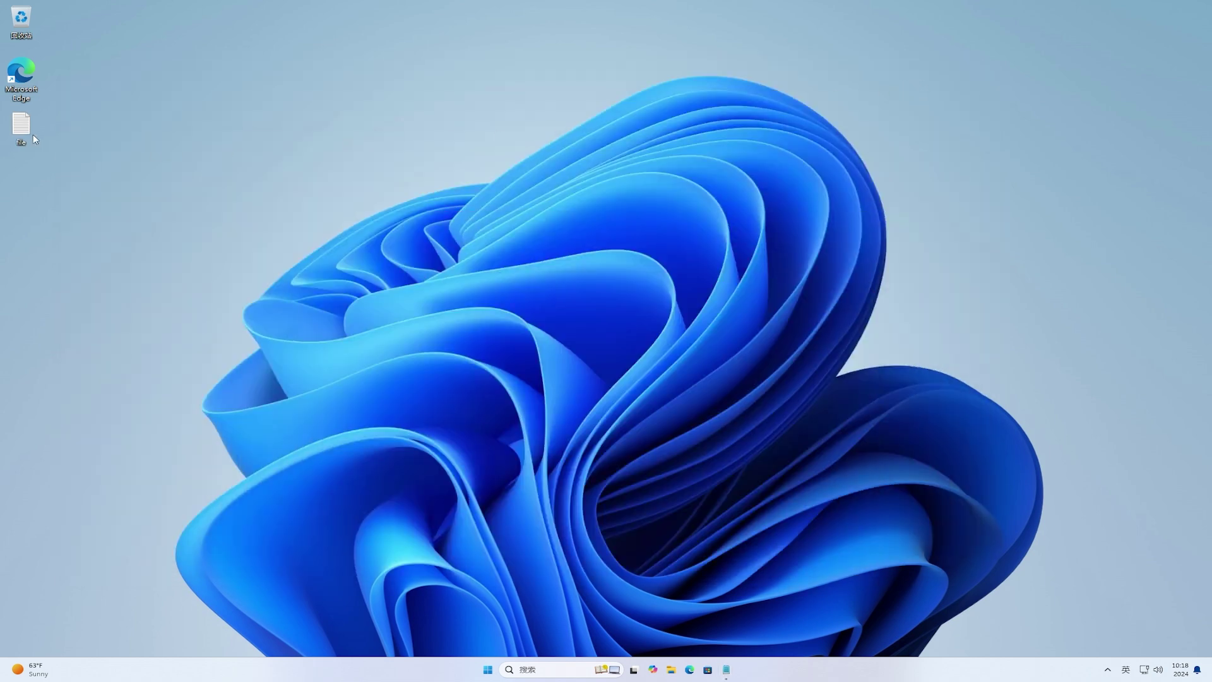
Step: Open the context menu of the desktop file.txt, then open and close the Start menu
right_click(24, 130)
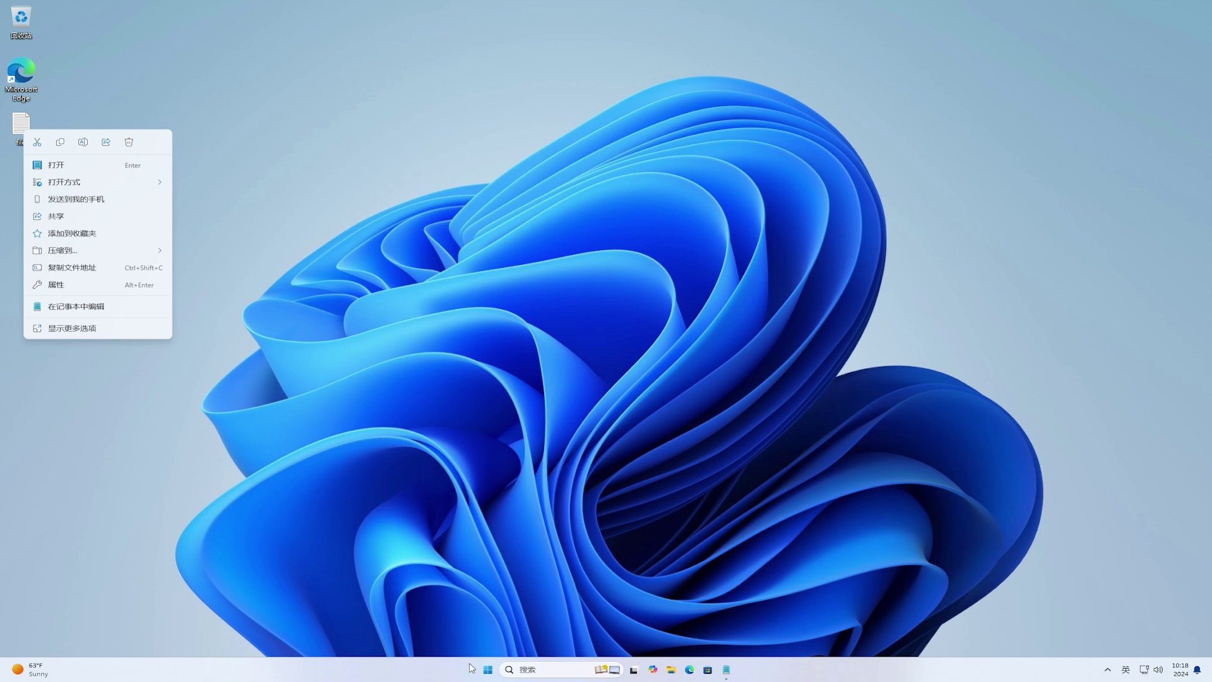
click(488, 671)
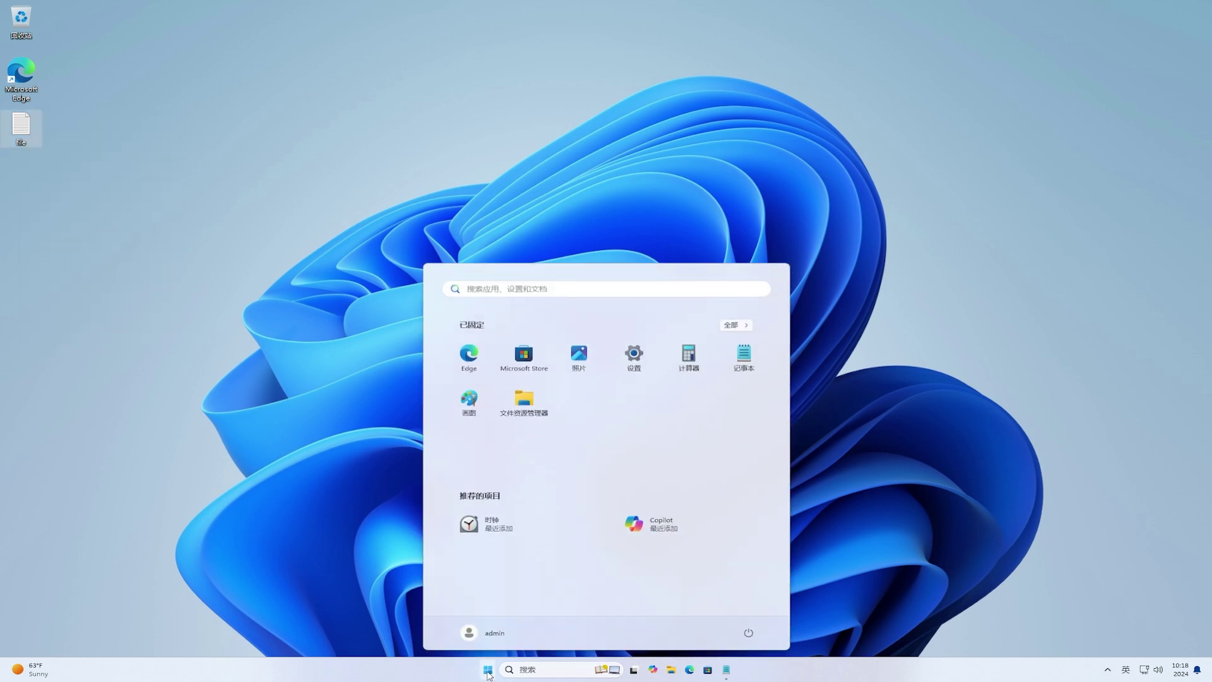
click(488, 673)
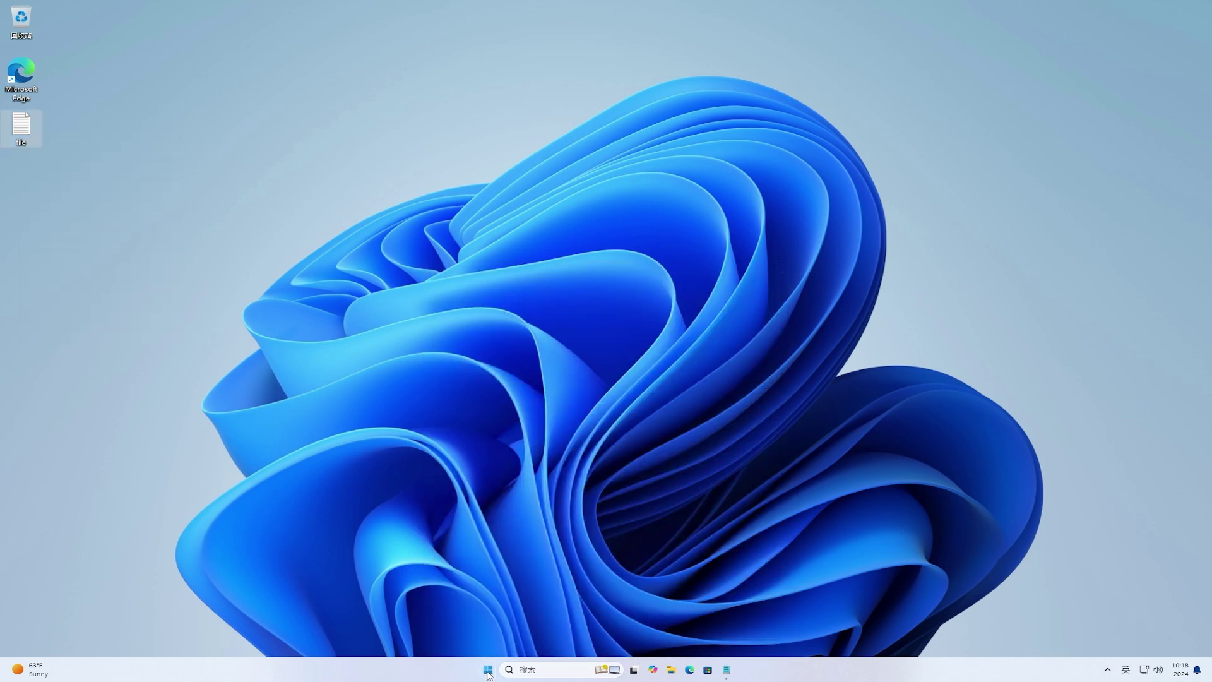
mouse_move(730, 677)
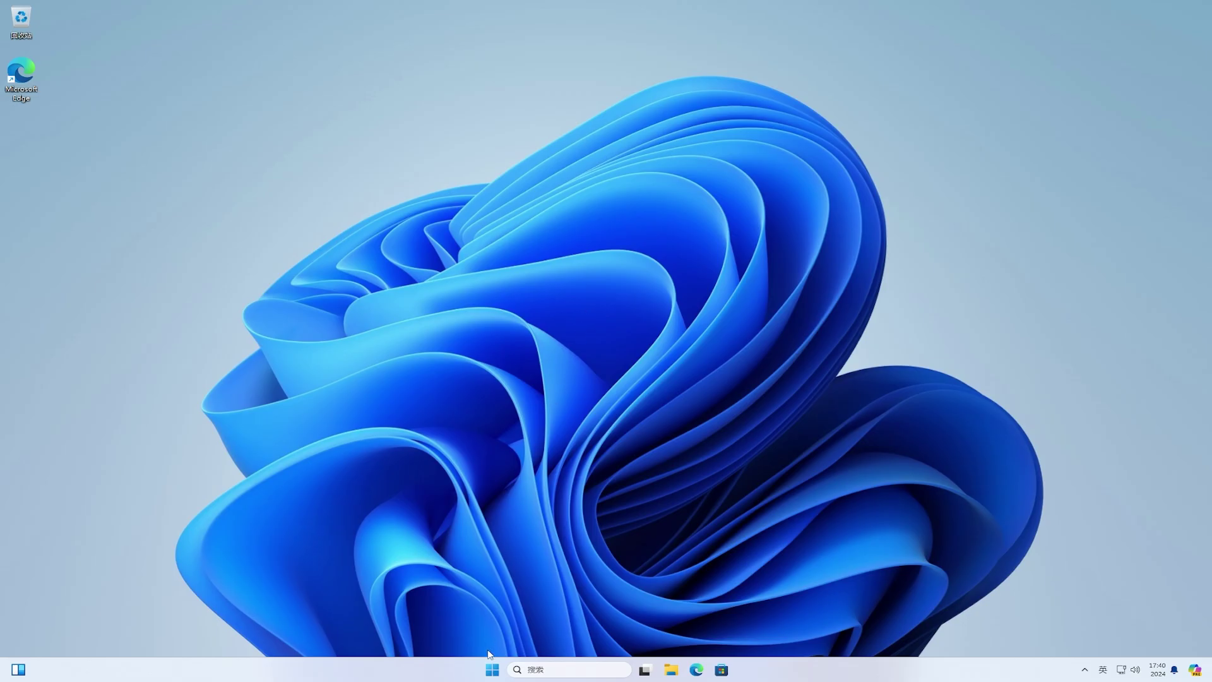
Step: Open Settings > Windows Update, check for updates, and download and install the cumulative update
click(493, 669)
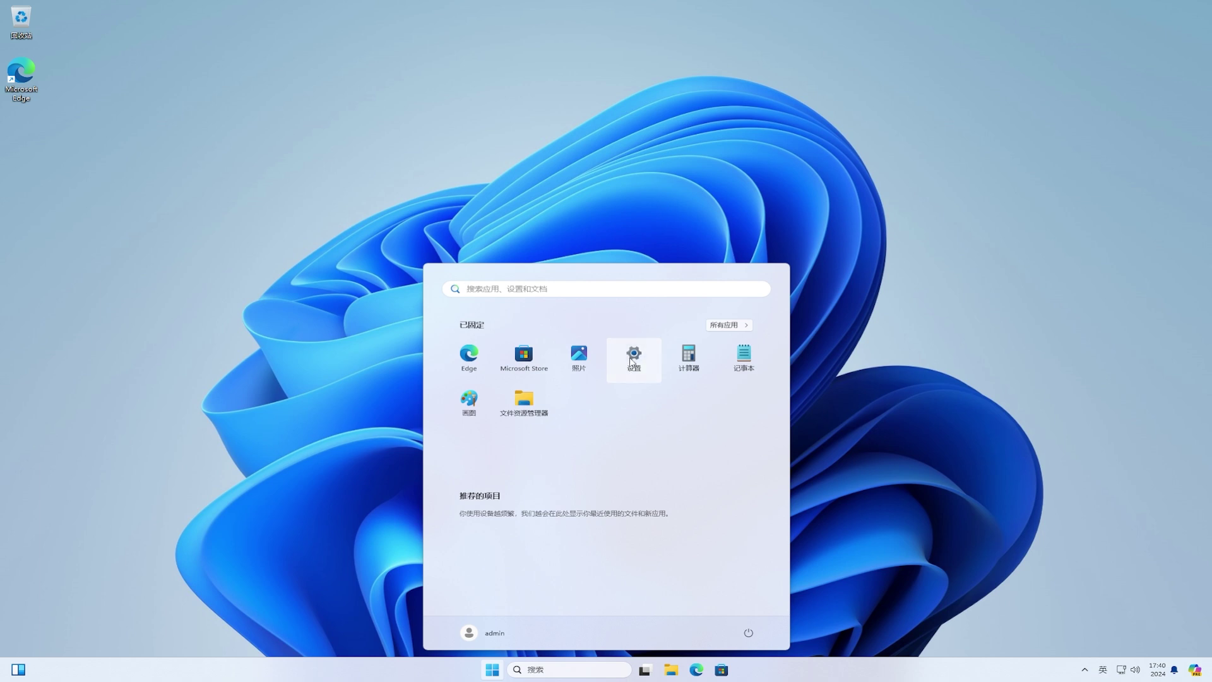
click(632, 362)
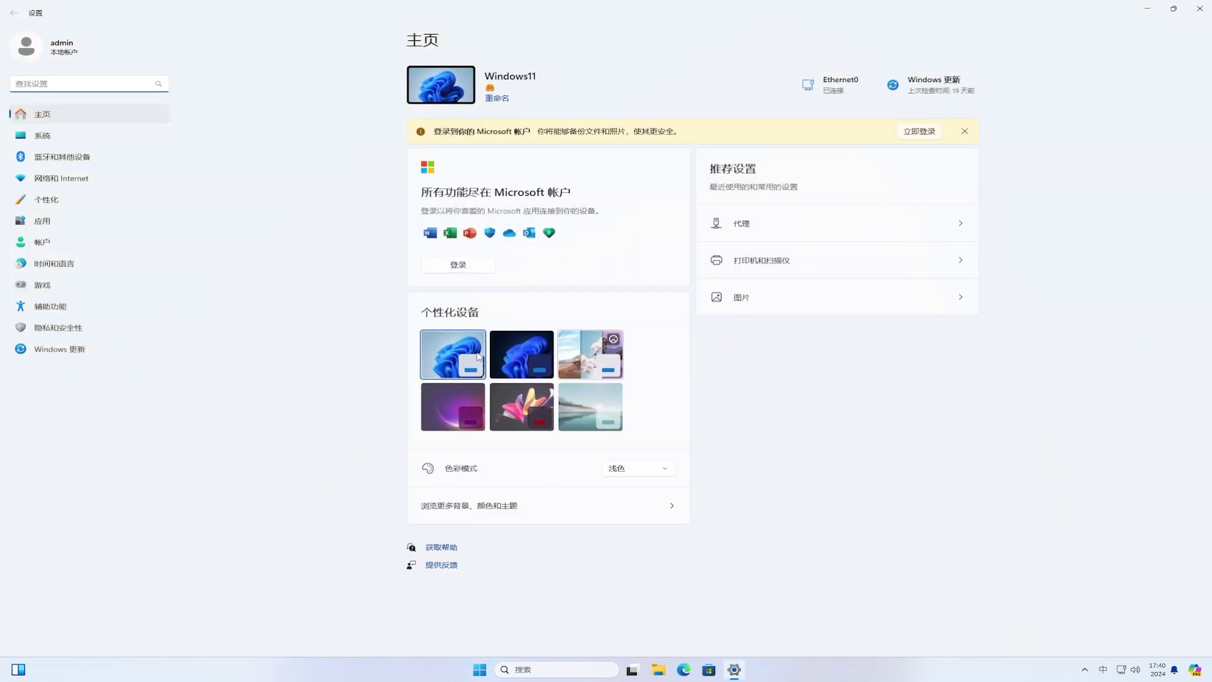
click(89, 349)
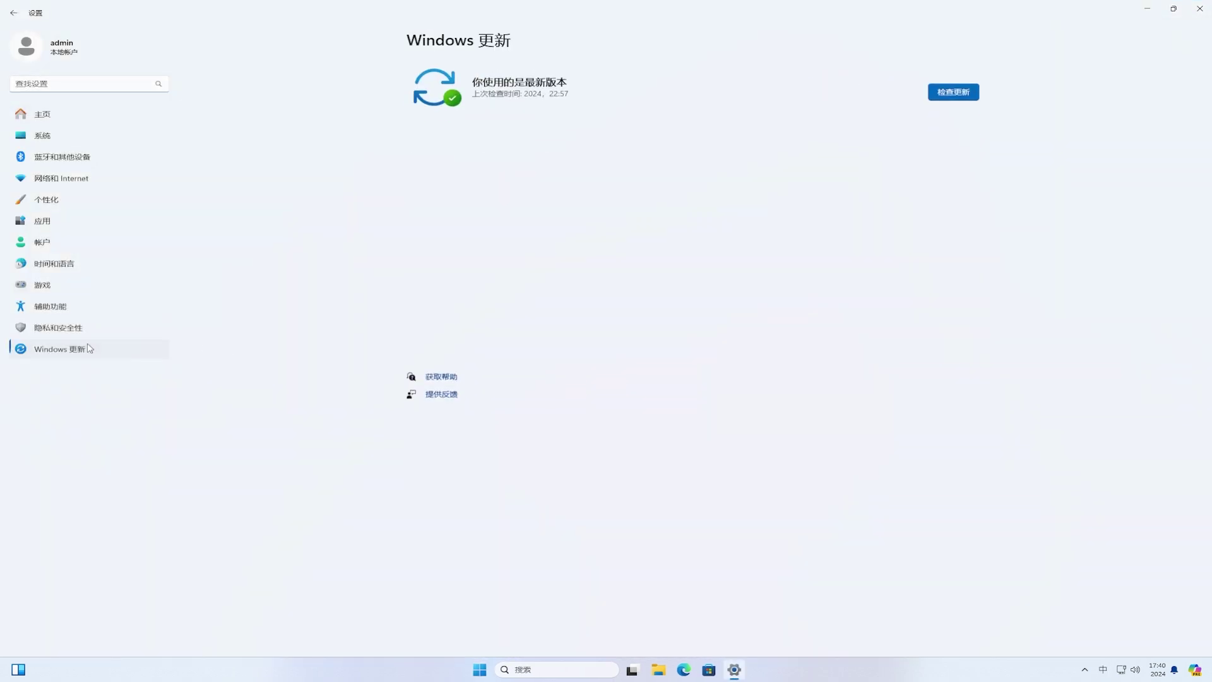
click(967, 93)
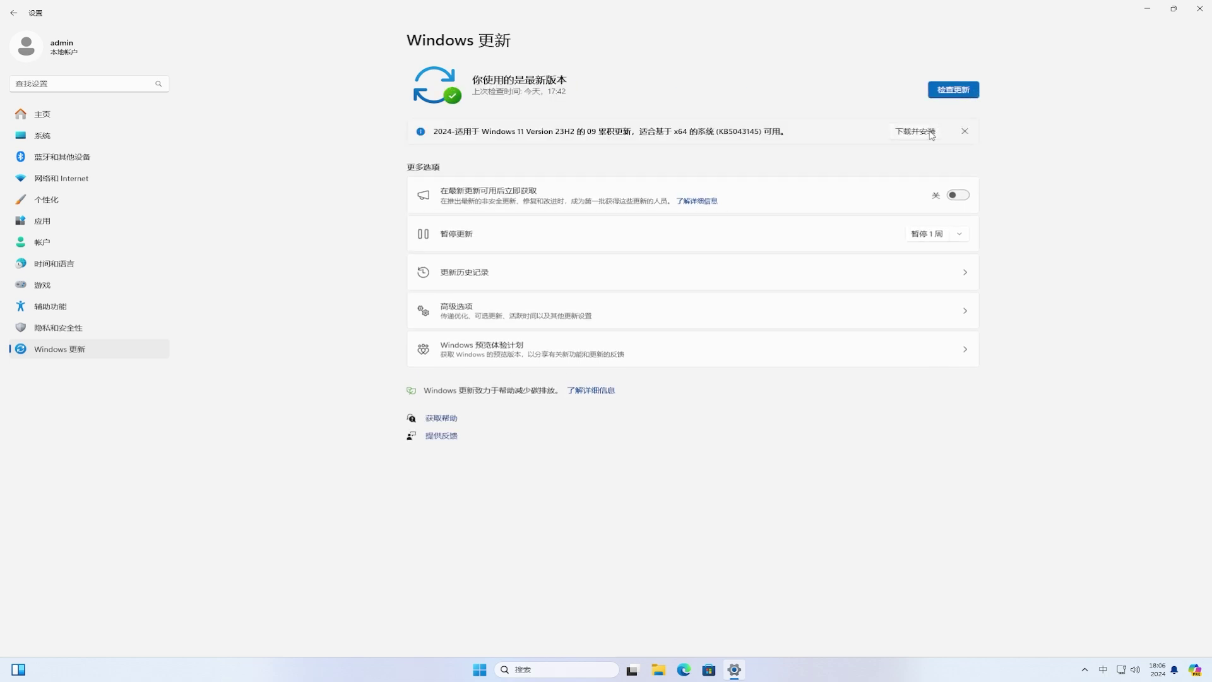
click(930, 134)
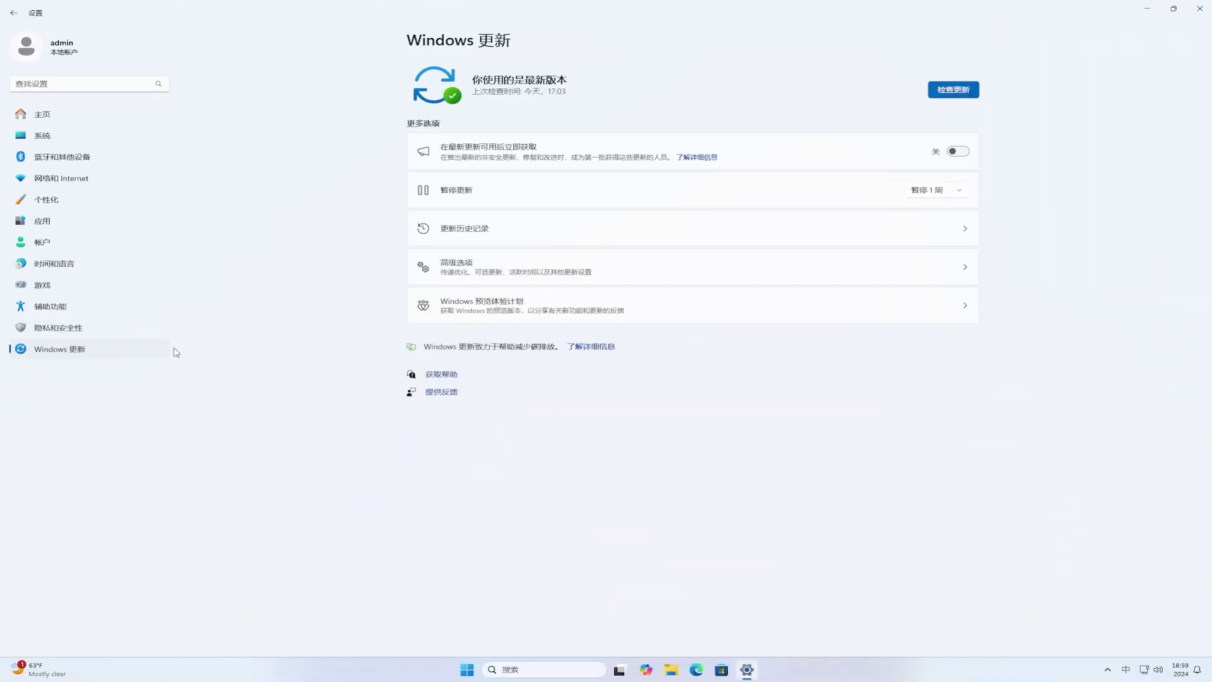
Step: Turn on Send optional diagnostic data from the Windows Insider Program page, then return to it
click(663, 301)
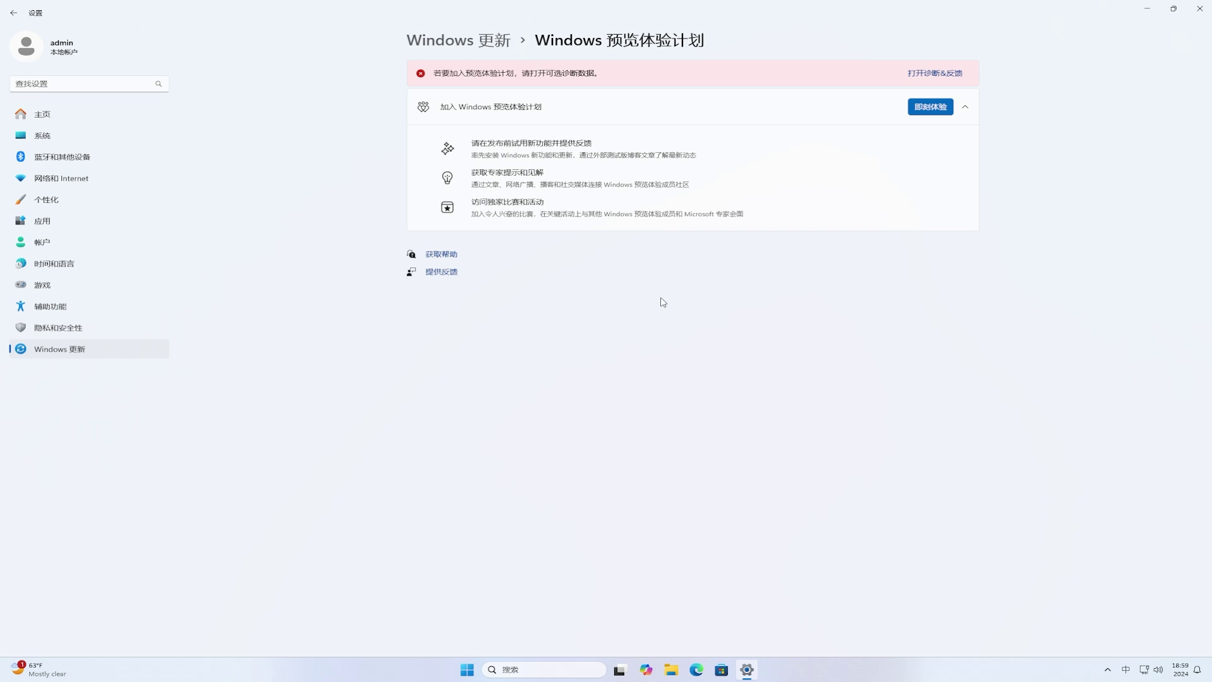
click(942, 74)
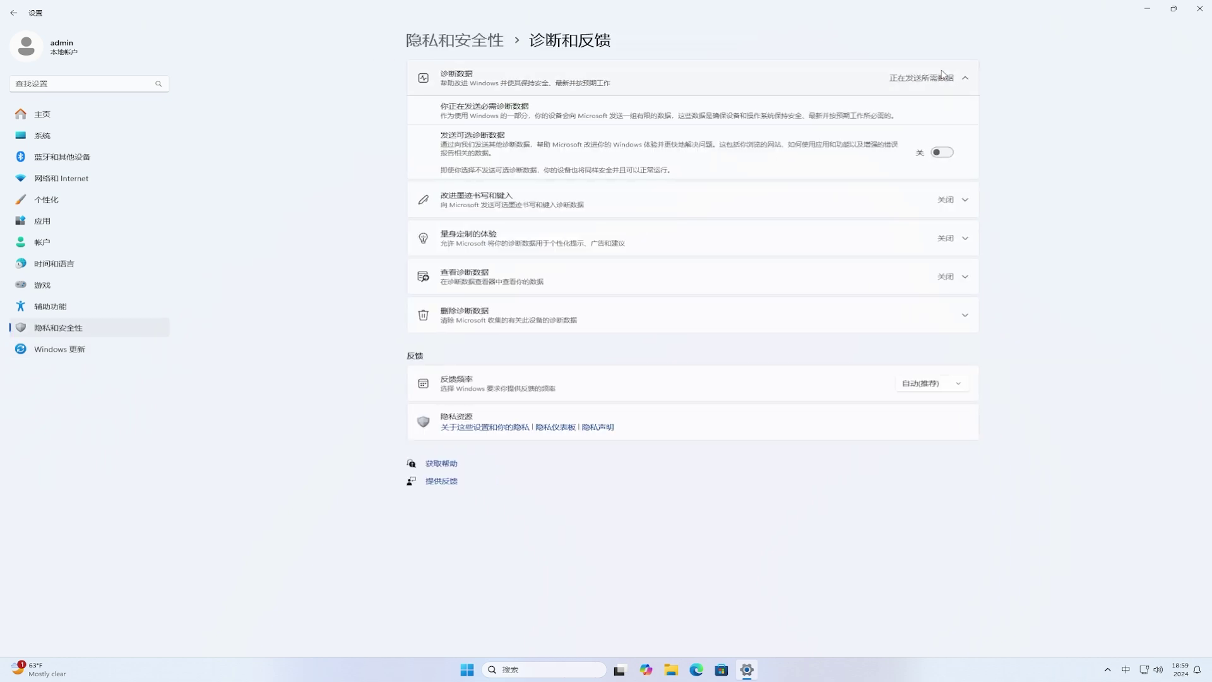
click(941, 154)
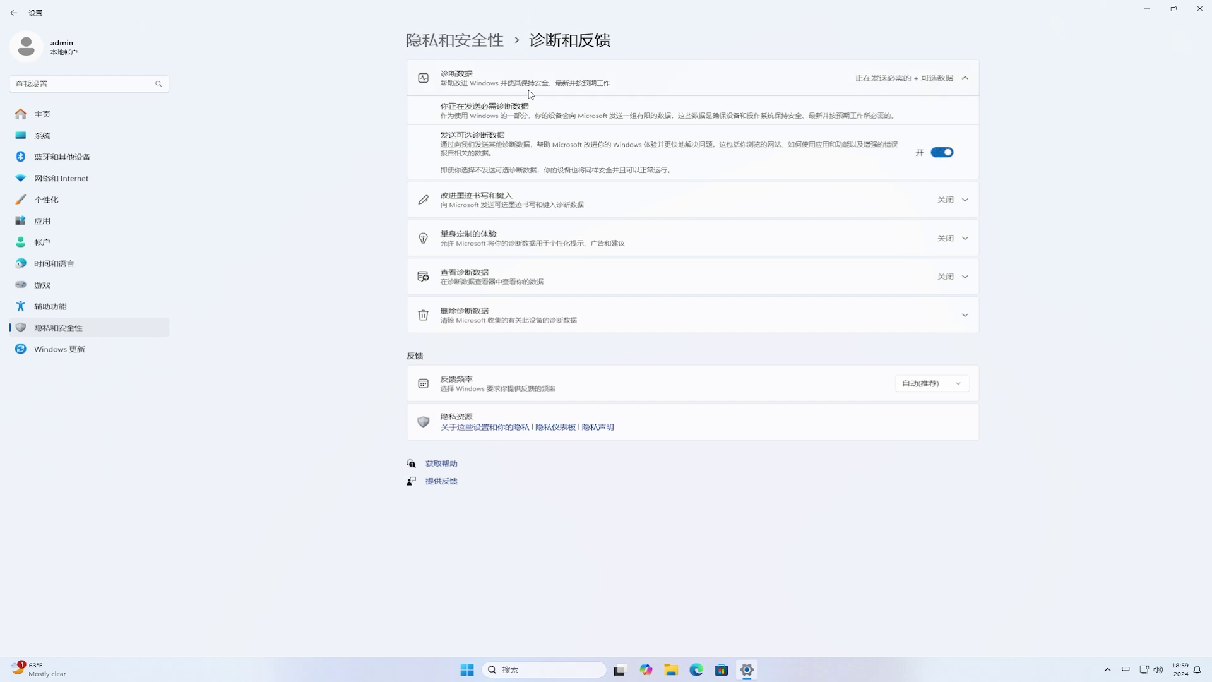
click(14, 14)
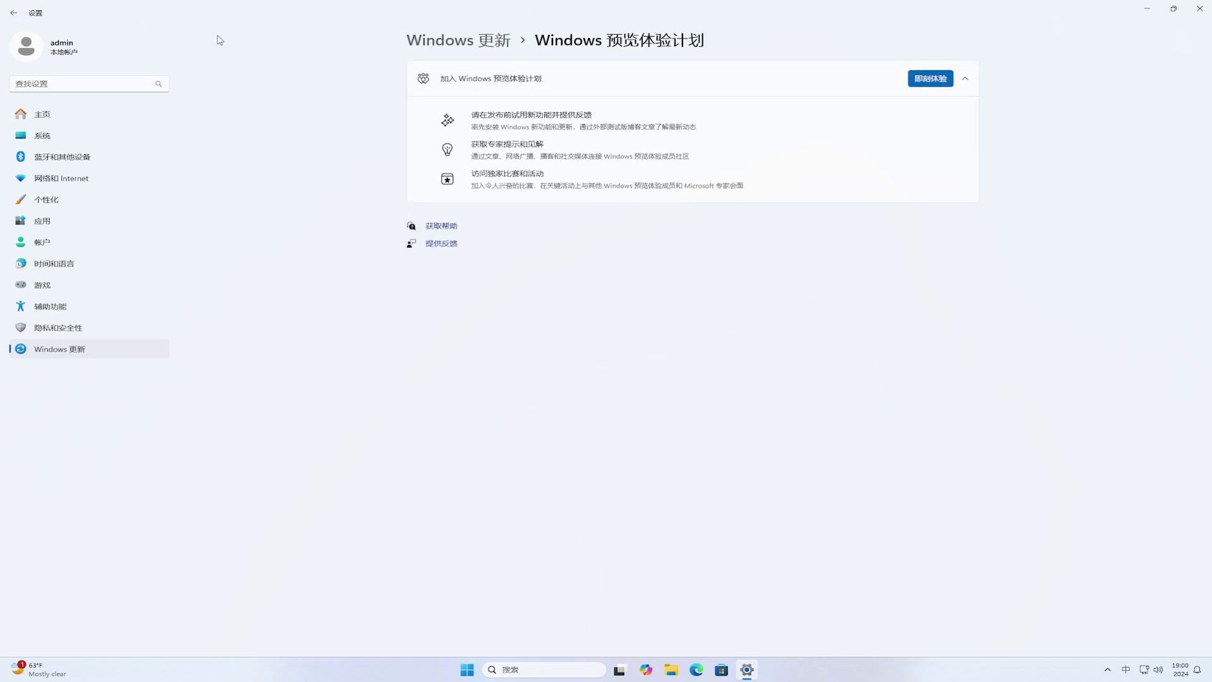
Step: Start joining the Windows Insider Program and choose to link a Microsoft account
click(931, 80)
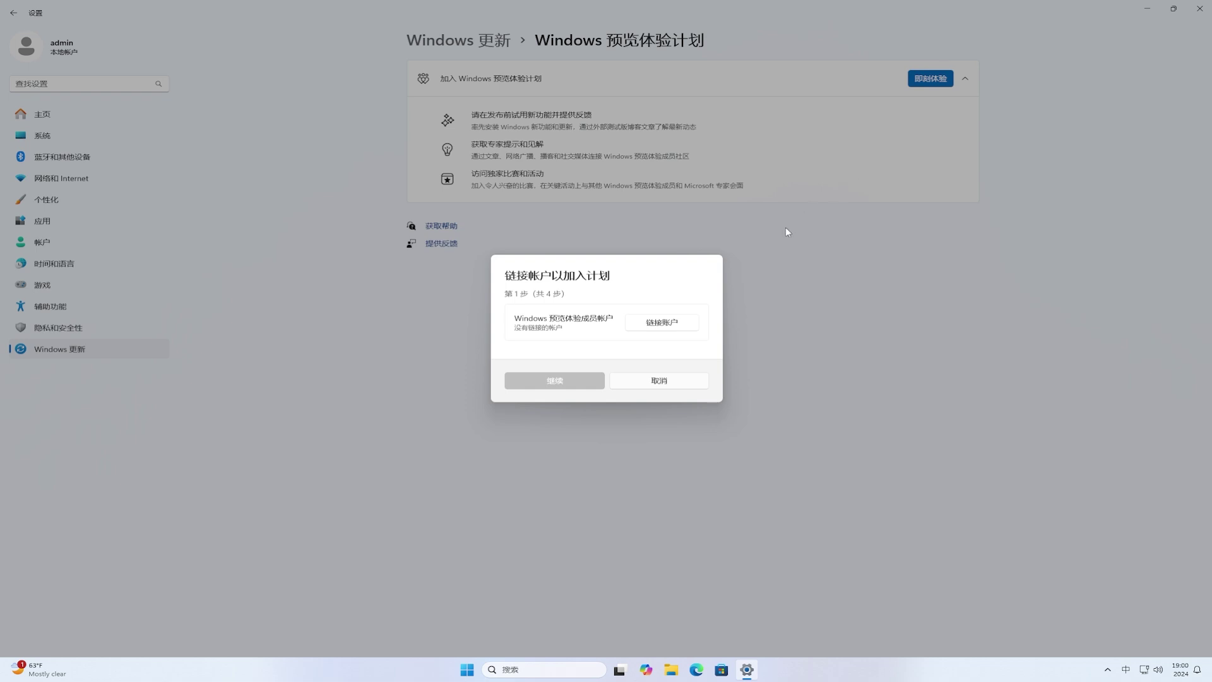
click(668, 325)
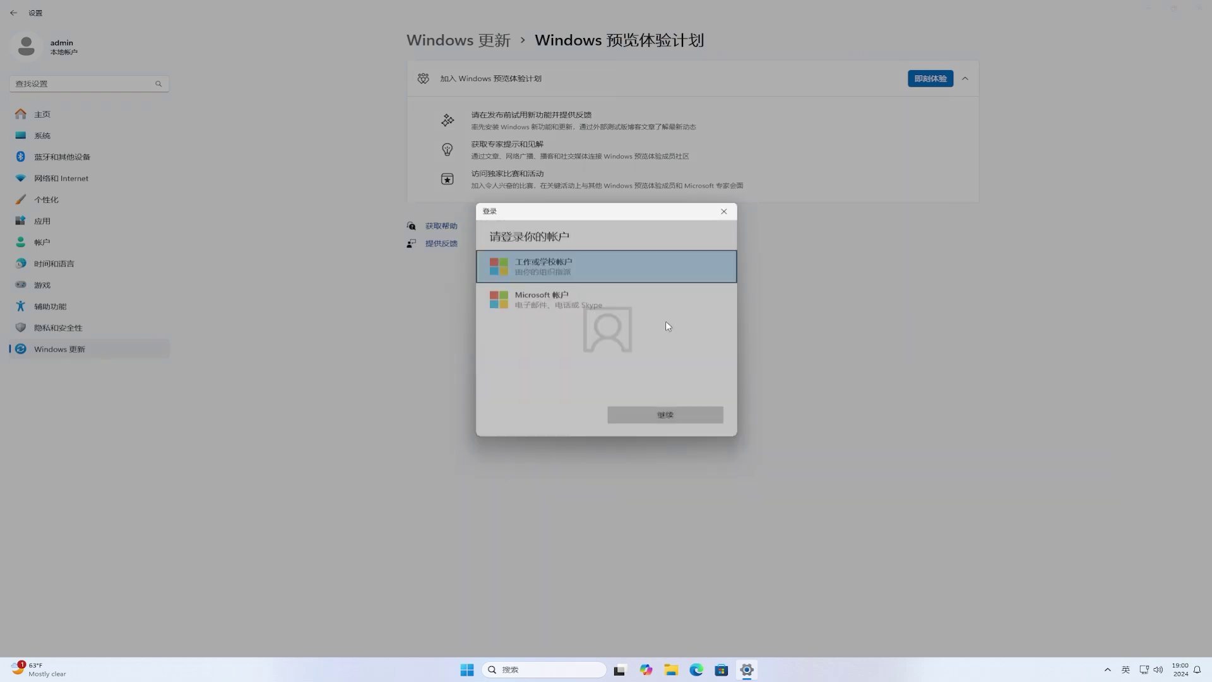
click(562, 294)
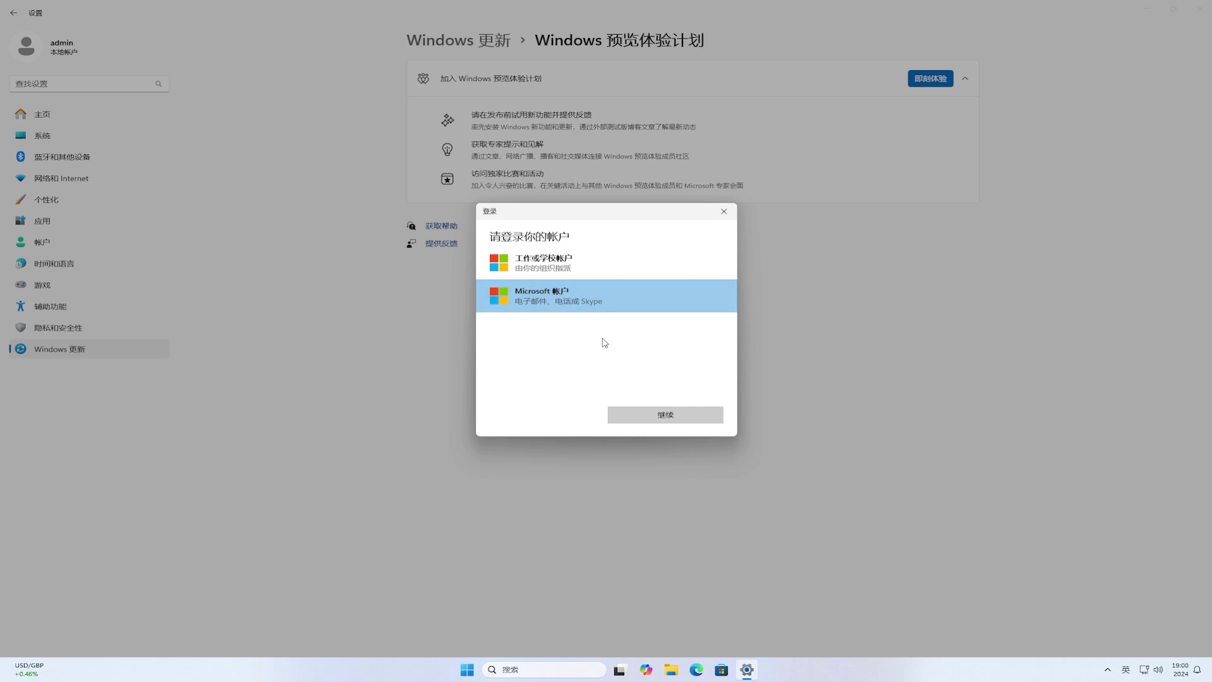
click(676, 415)
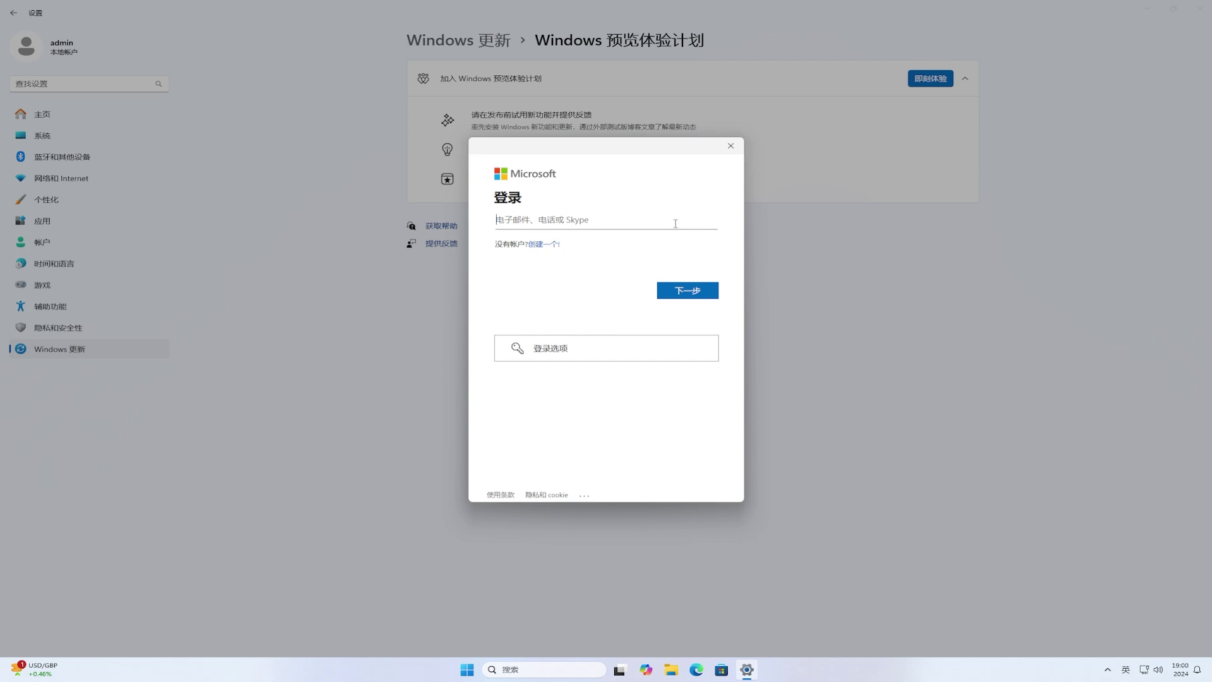
Step: Sign in with the Microsoft account's e-mail and password, using it for Microsoft apps only
click(683, 291)
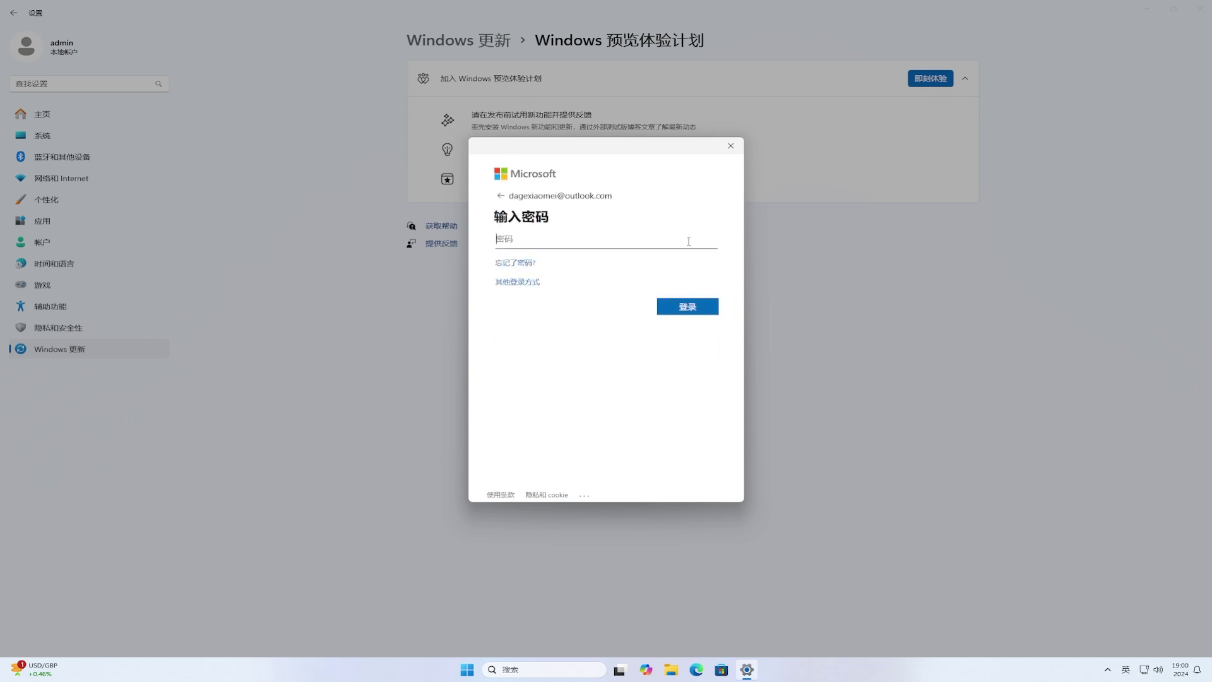
click(688, 241)
text(•••••••••••••••••)
click(707, 308)
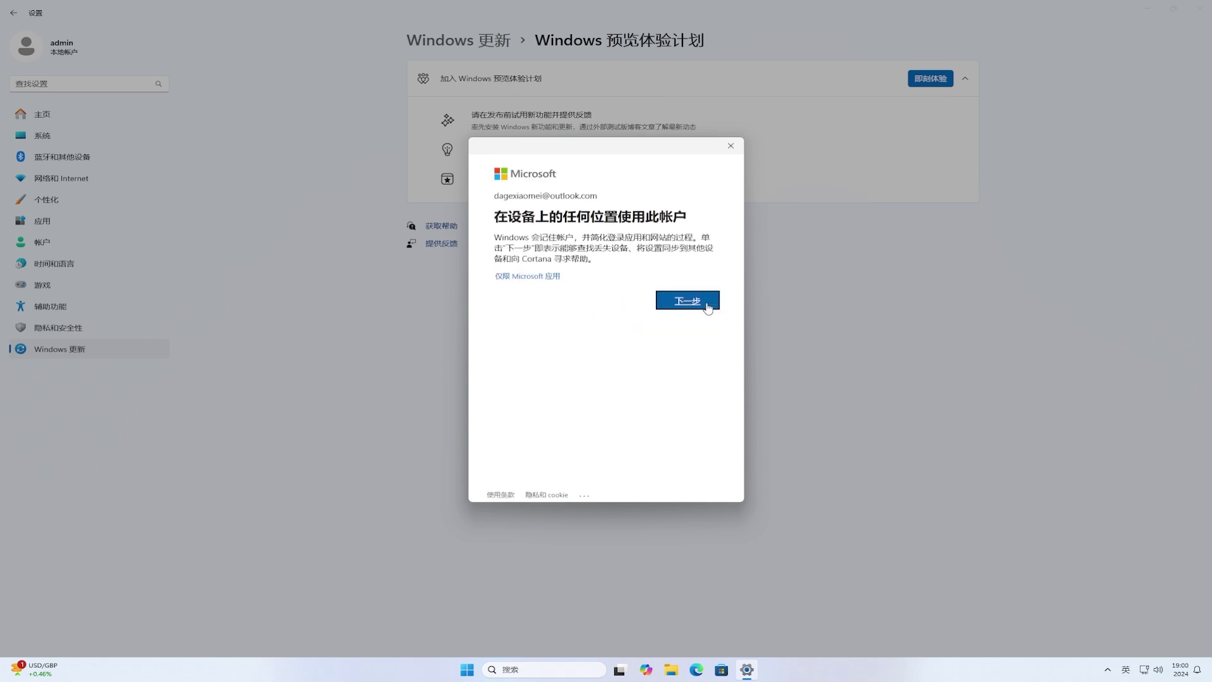
click(533, 281)
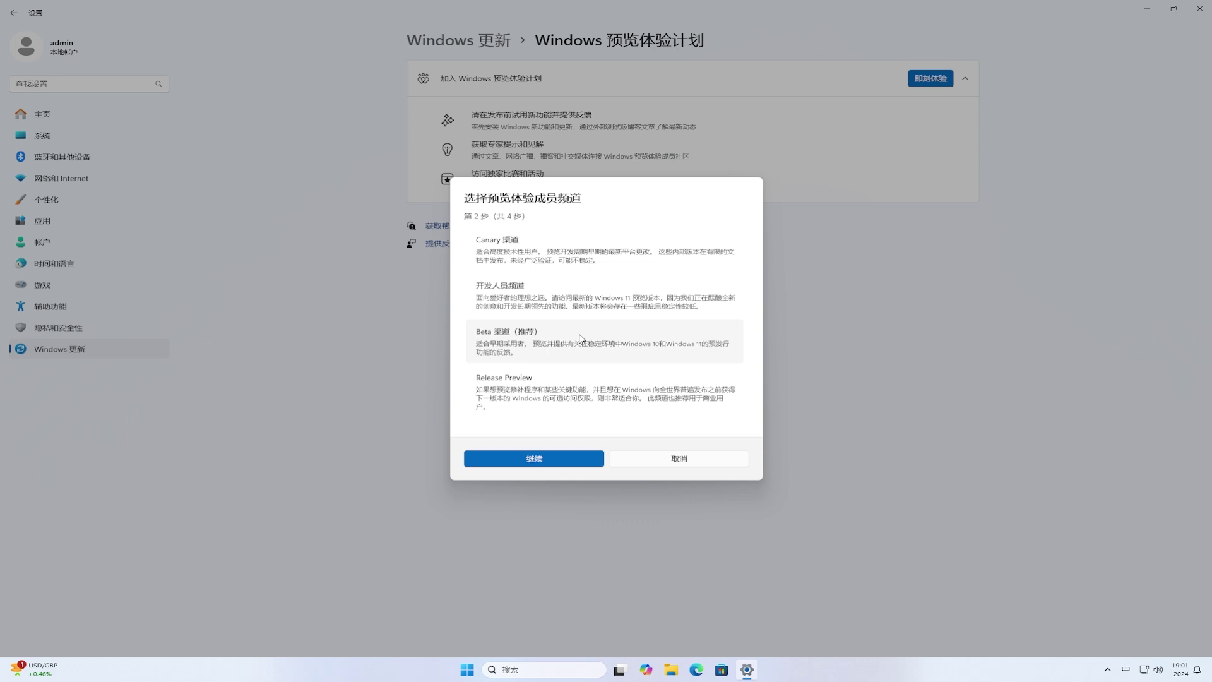
Step: Pick Beta Channel (Recommended), continue, then close the Settings window from the taskbar
click(580, 339)
click(540, 459)
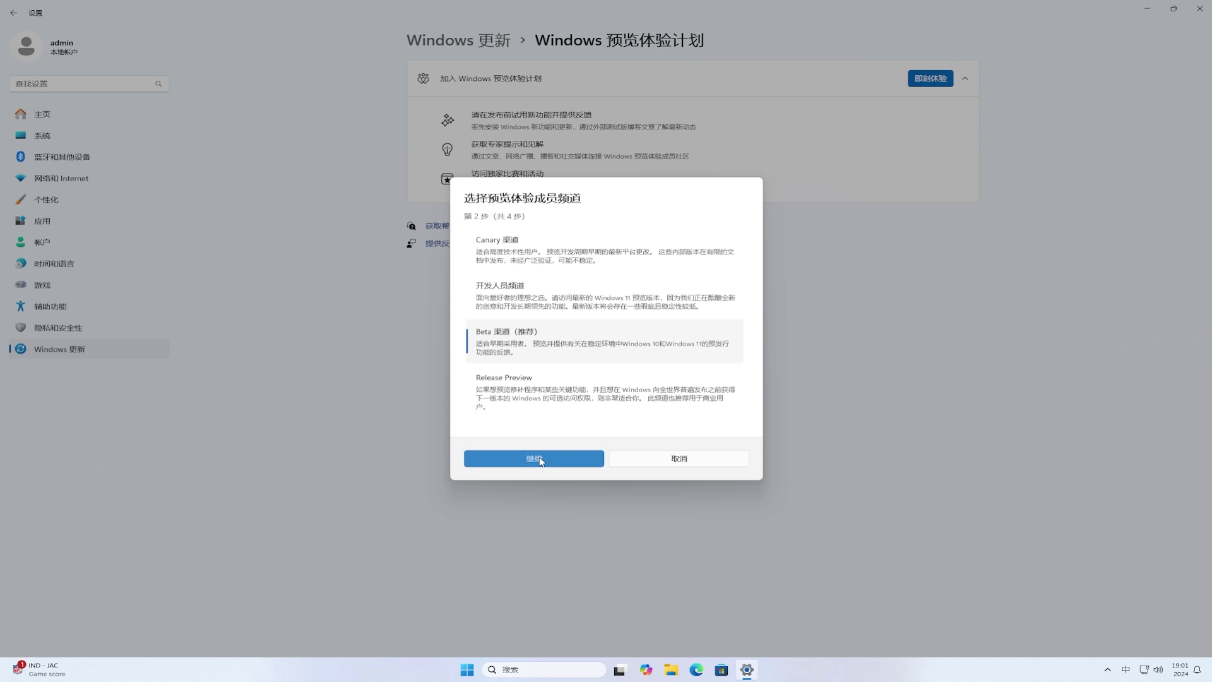
right_click(748, 669)
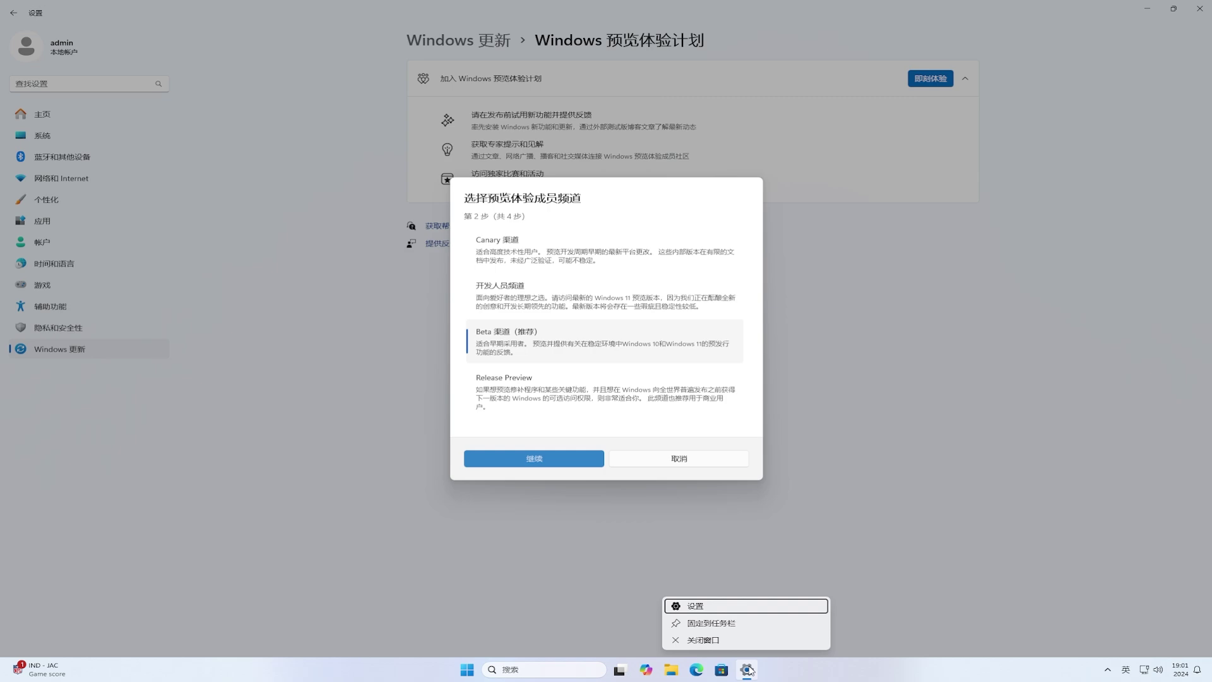
click(739, 641)
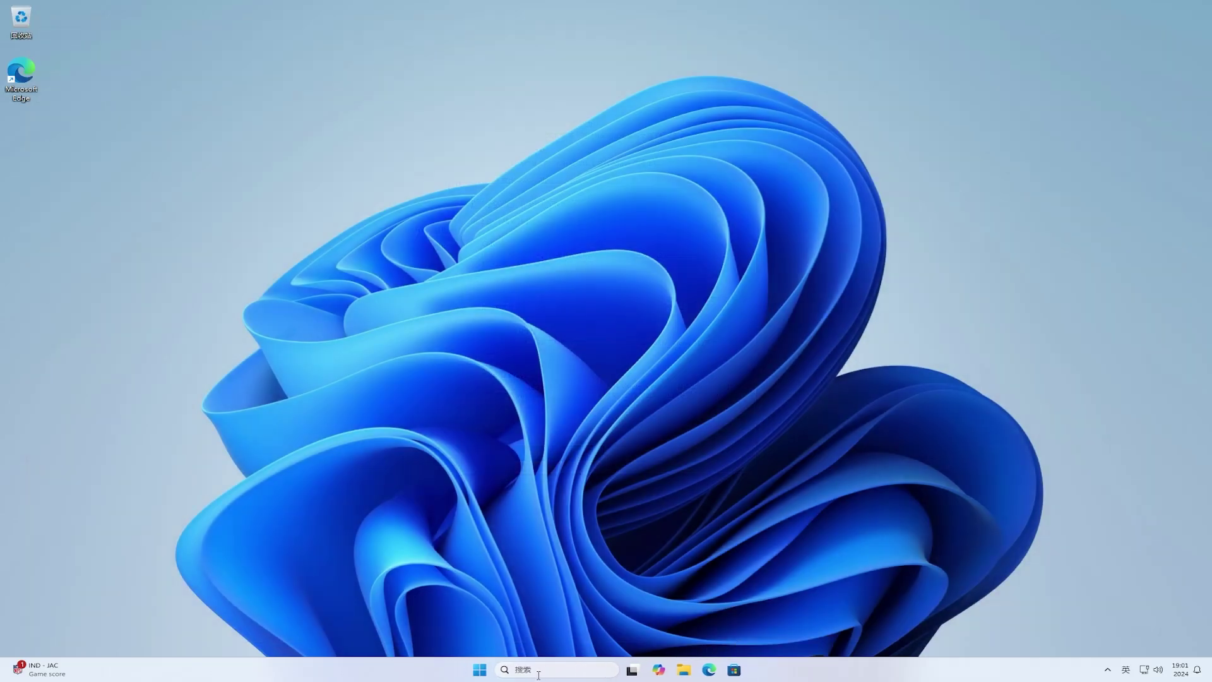
Step: Reopen Settings on the Windows Update › Windows Insider Program page
click(479, 671)
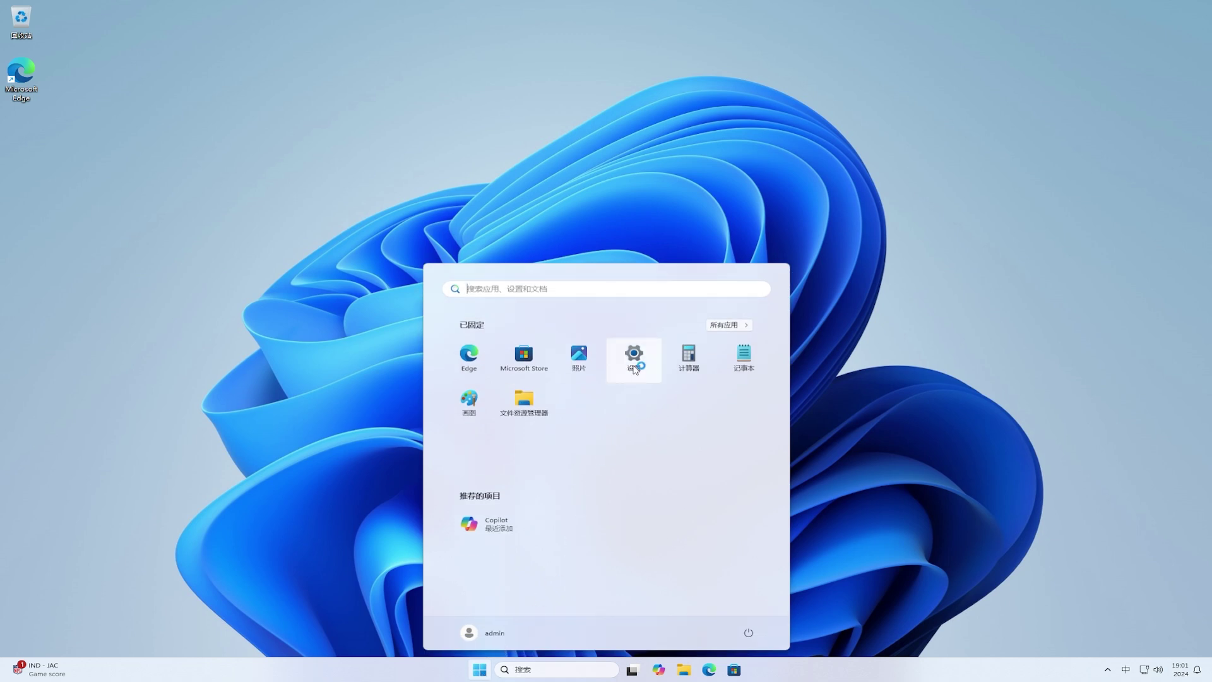
key(shift)
click(636, 369)
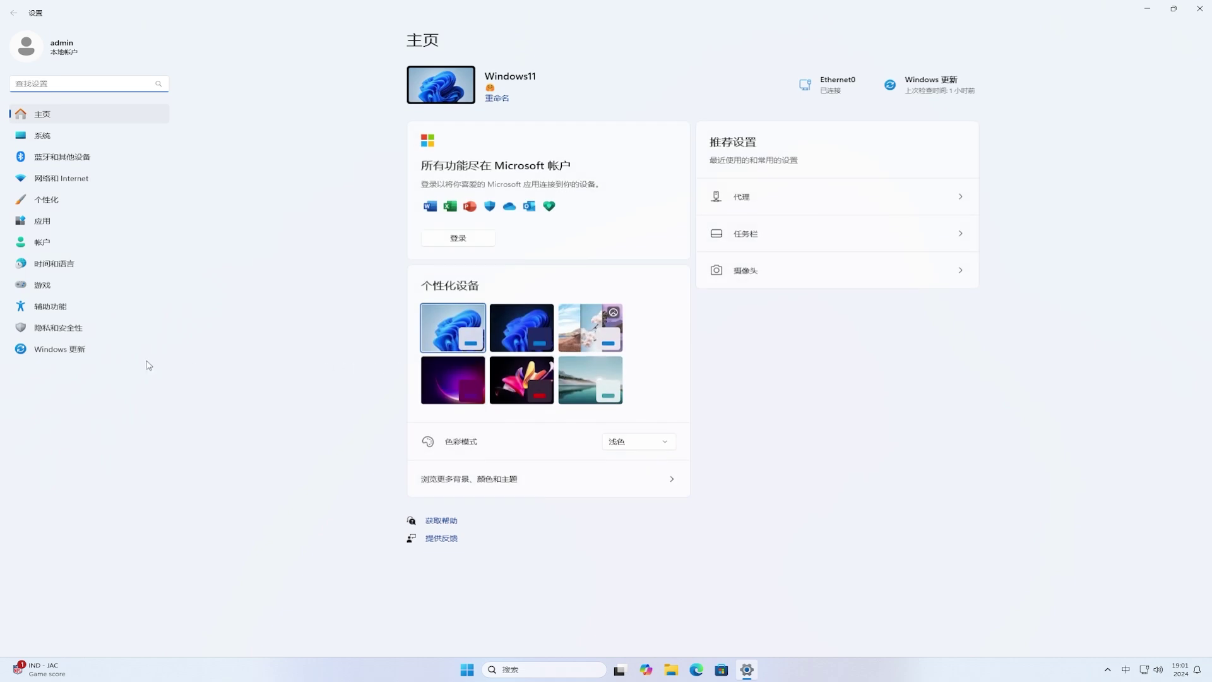
click(60, 354)
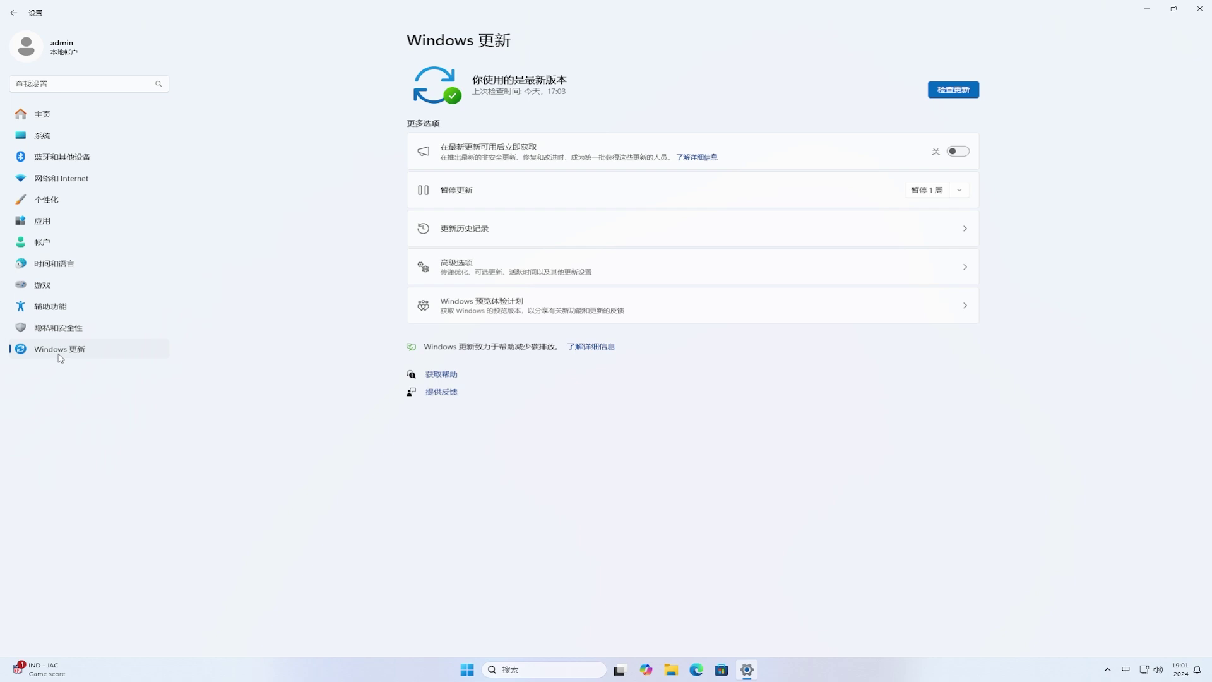
click(674, 309)
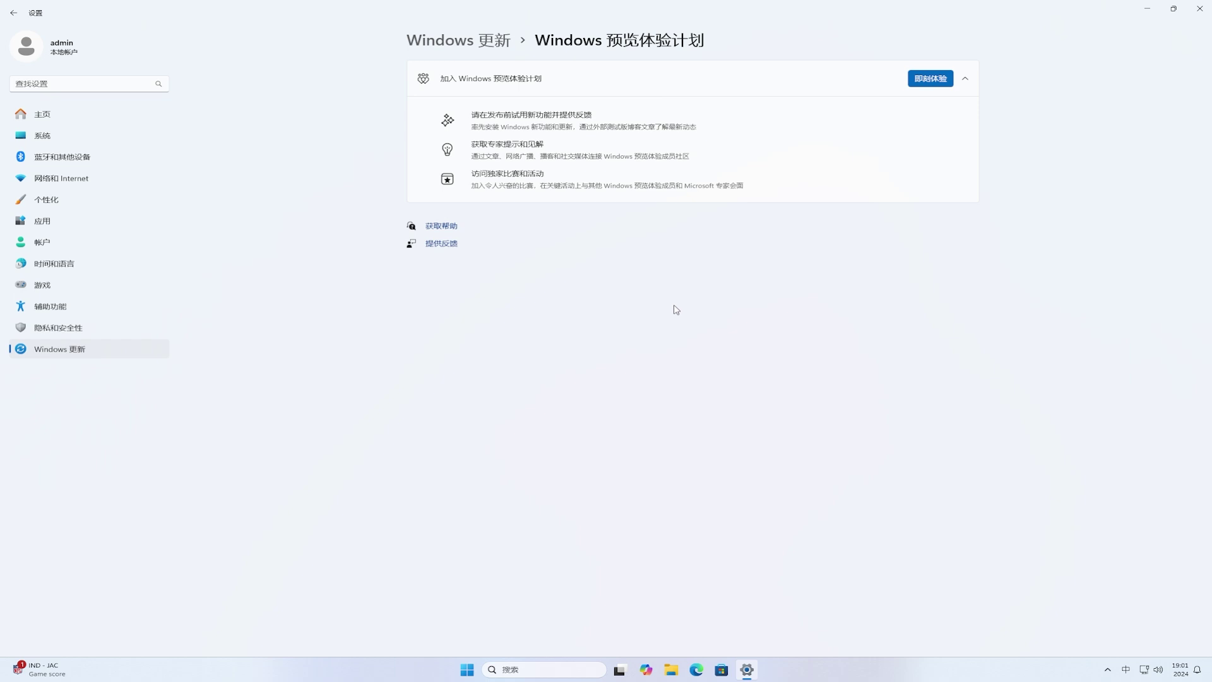
Step: Start joining again and continue with the listed Microsoft account
click(930, 79)
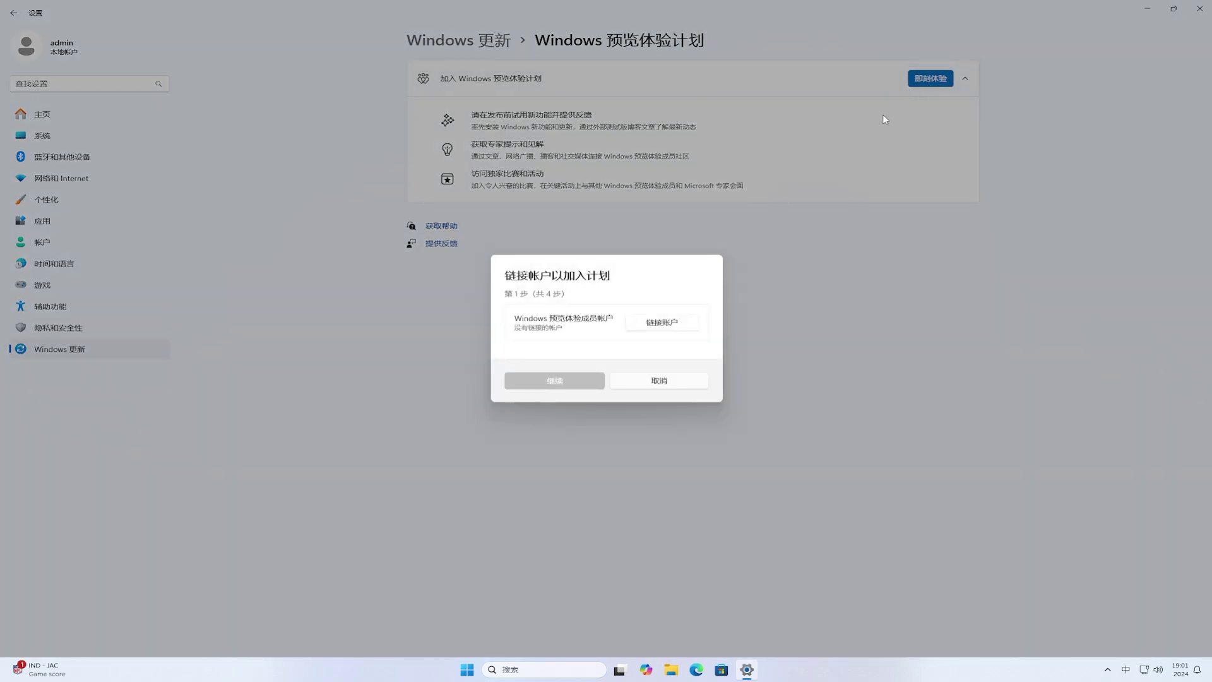
click(649, 325)
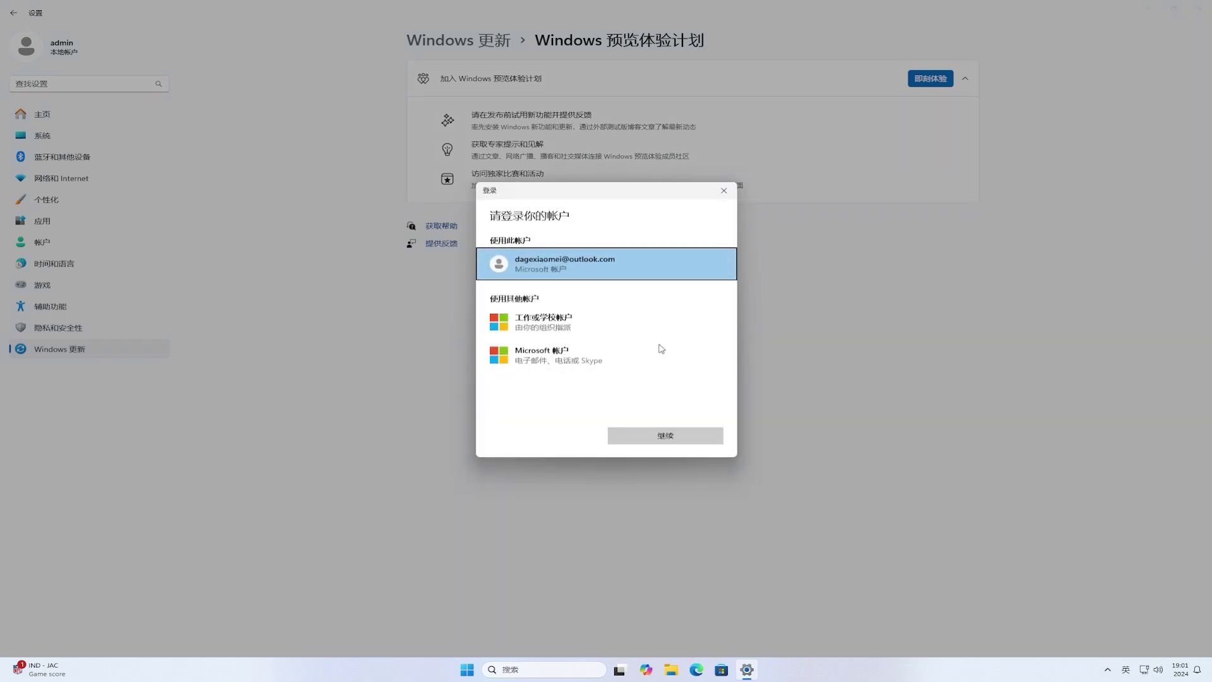
click(712, 437)
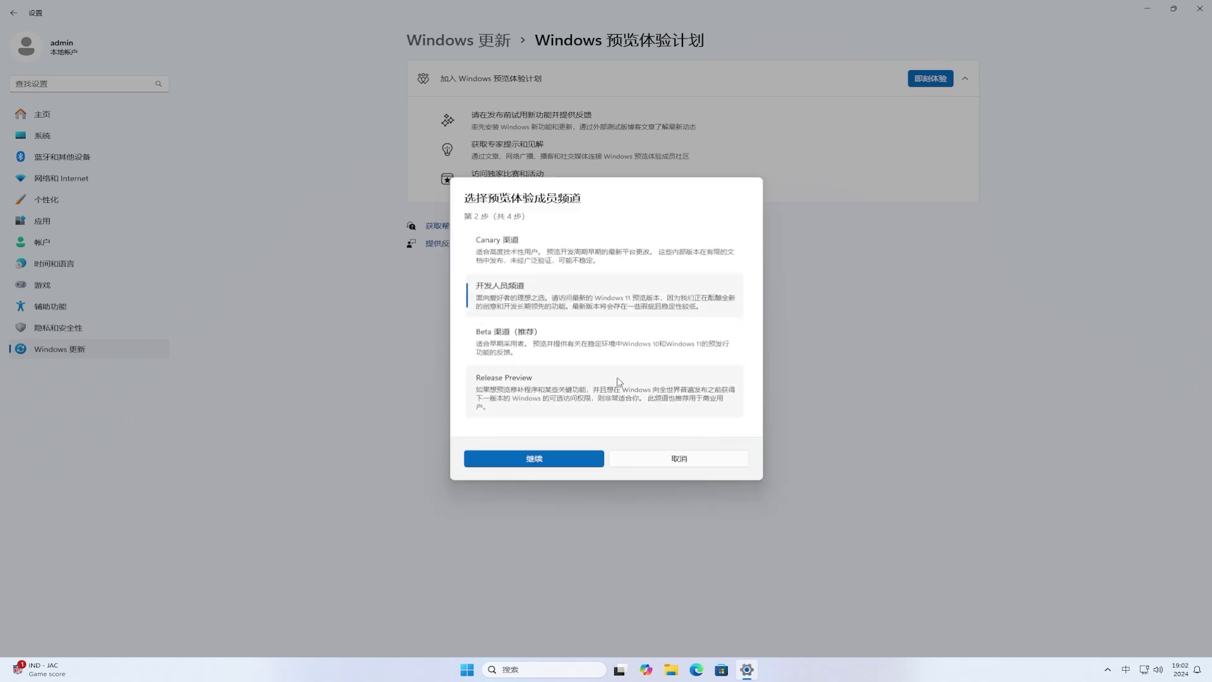
Step: Choose the Beta channel, accept the Insider agreement, and restart now
click(553, 347)
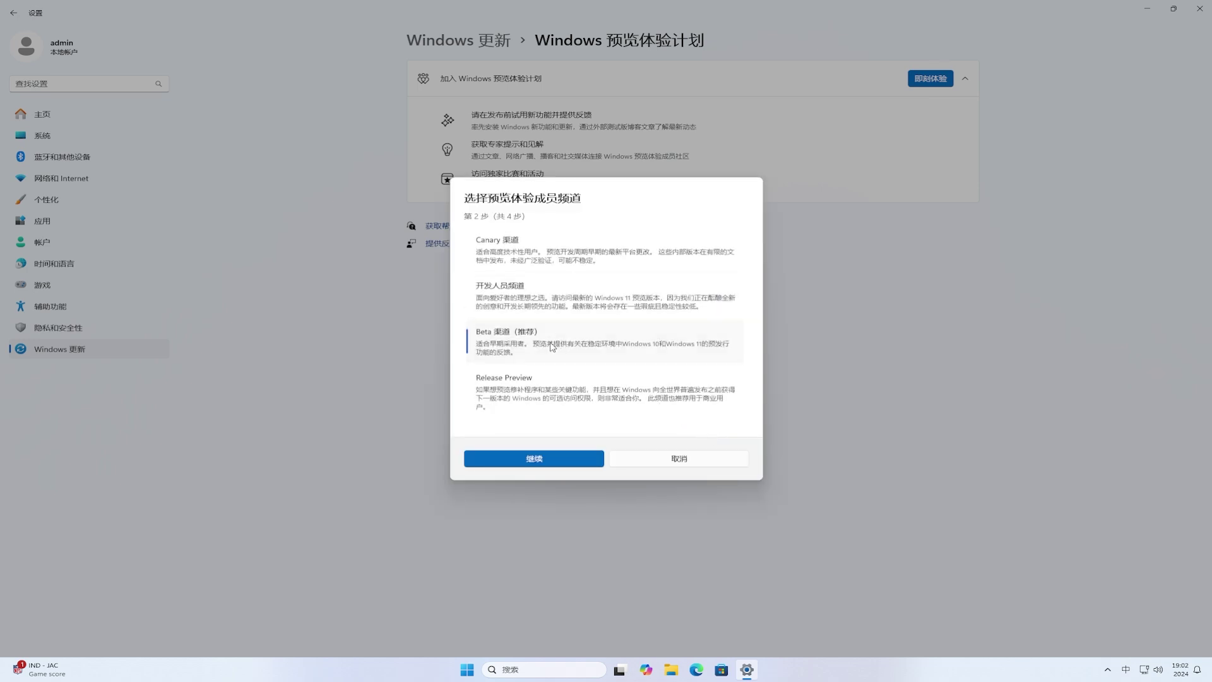
click(532, 459)
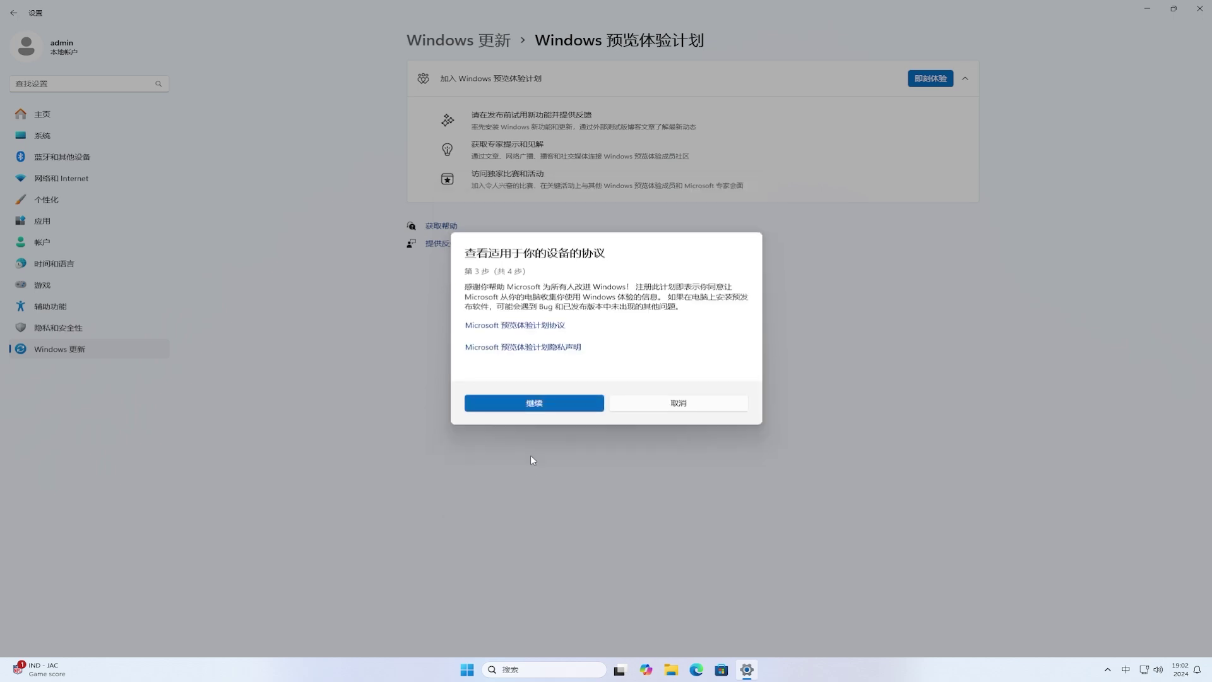
click(545, 403)
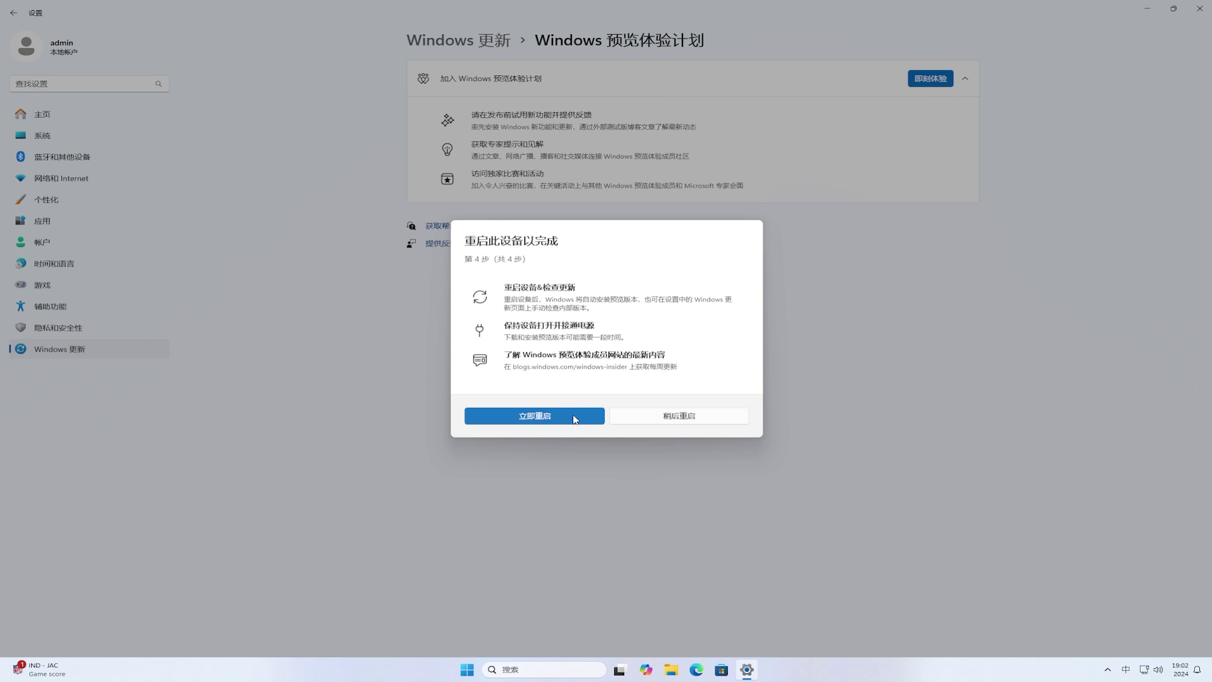
click(575, 419)
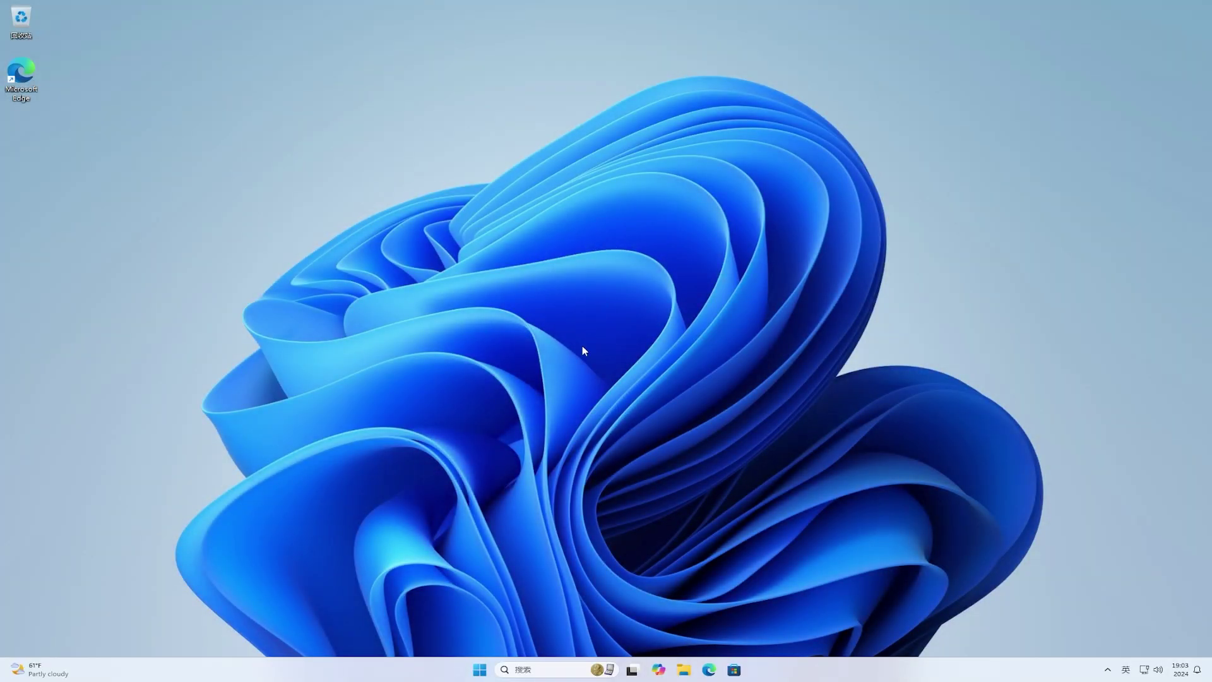
Step: In Windows Update, turn on getting latest updates as soon as available and check for updates
click(480, 667)
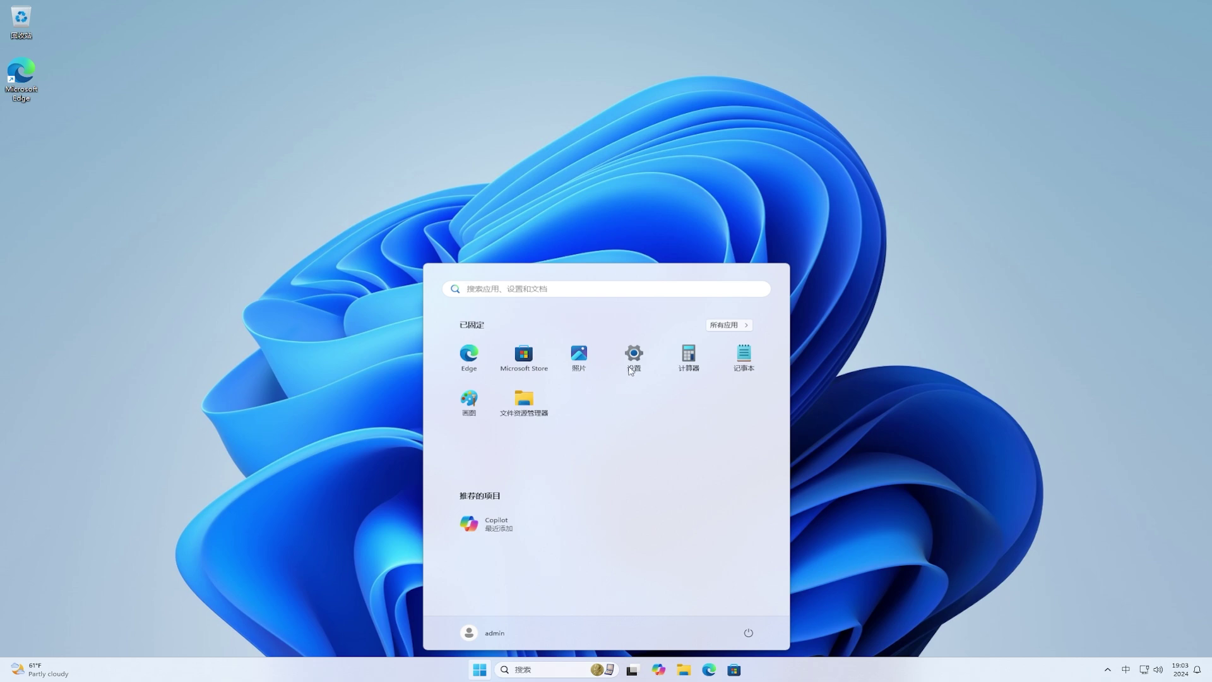
click(631, 368)
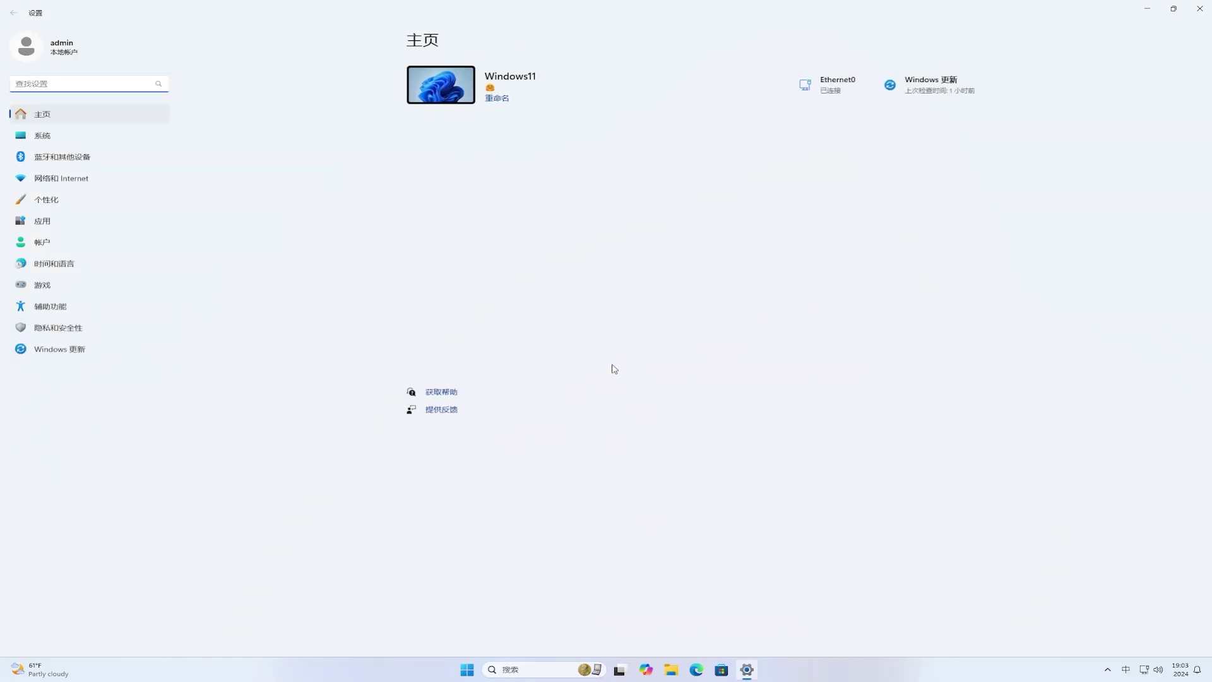
click(90, 354)
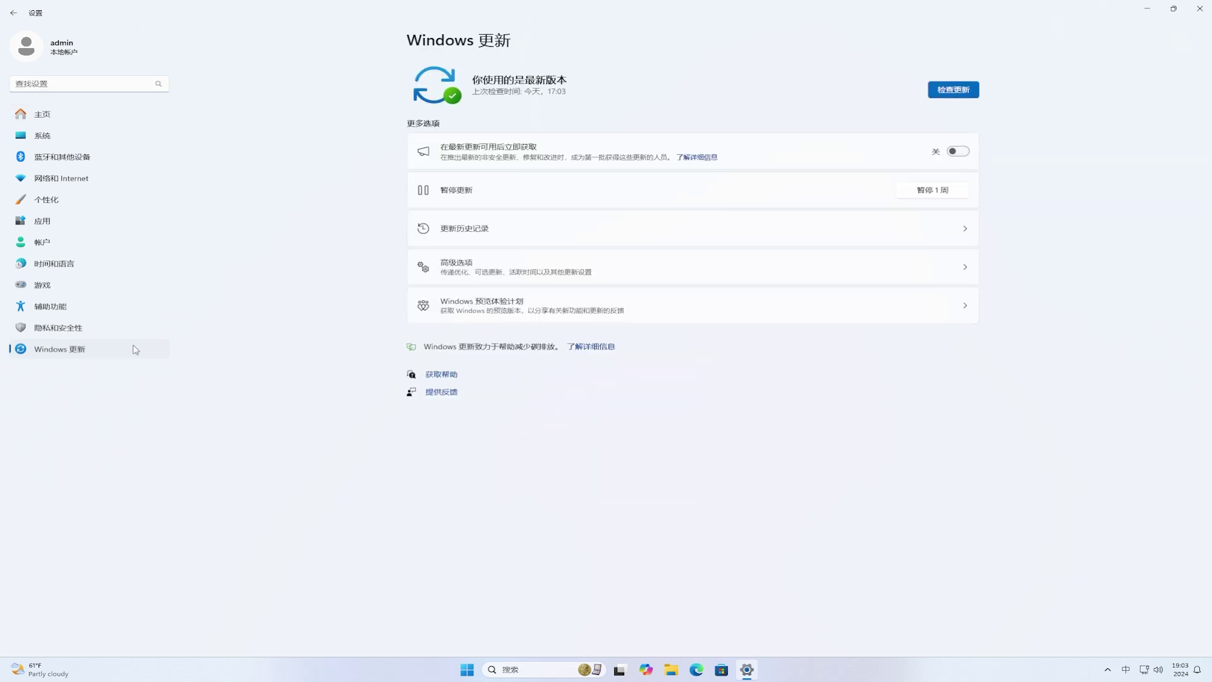
click(959, 157)
click(964, 95)
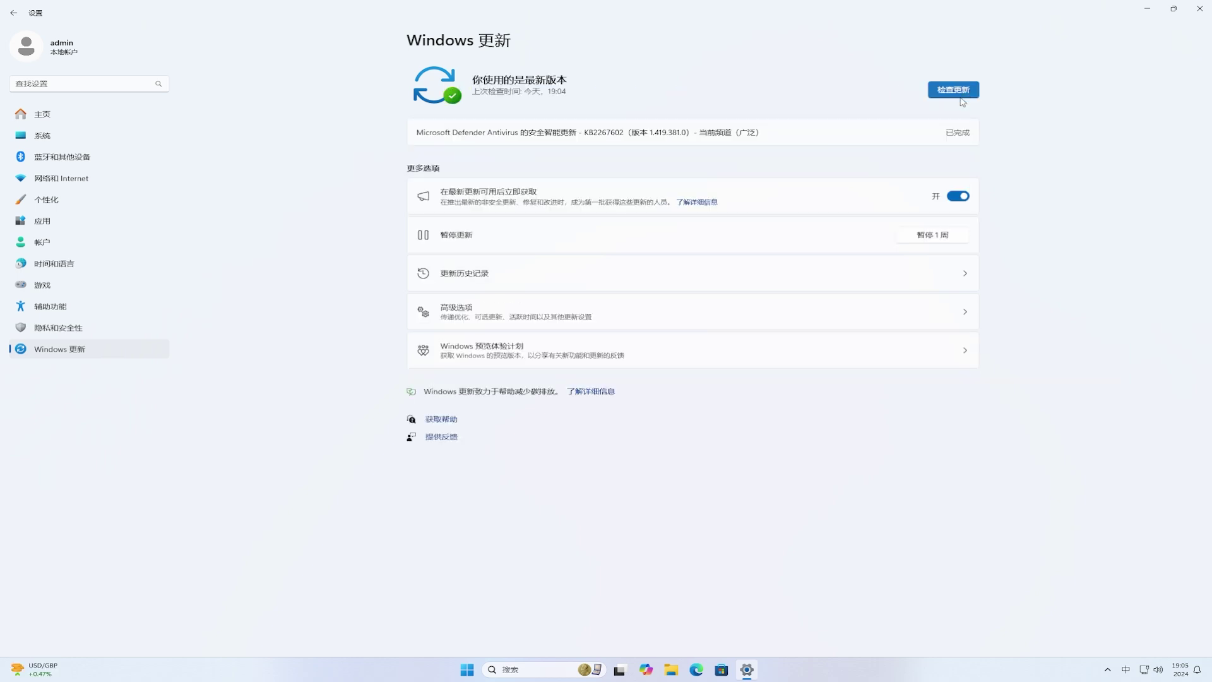
Step: Check for updates again and restart to install the Insider Preview 10.0.22635.4300 build
click(886, 352)
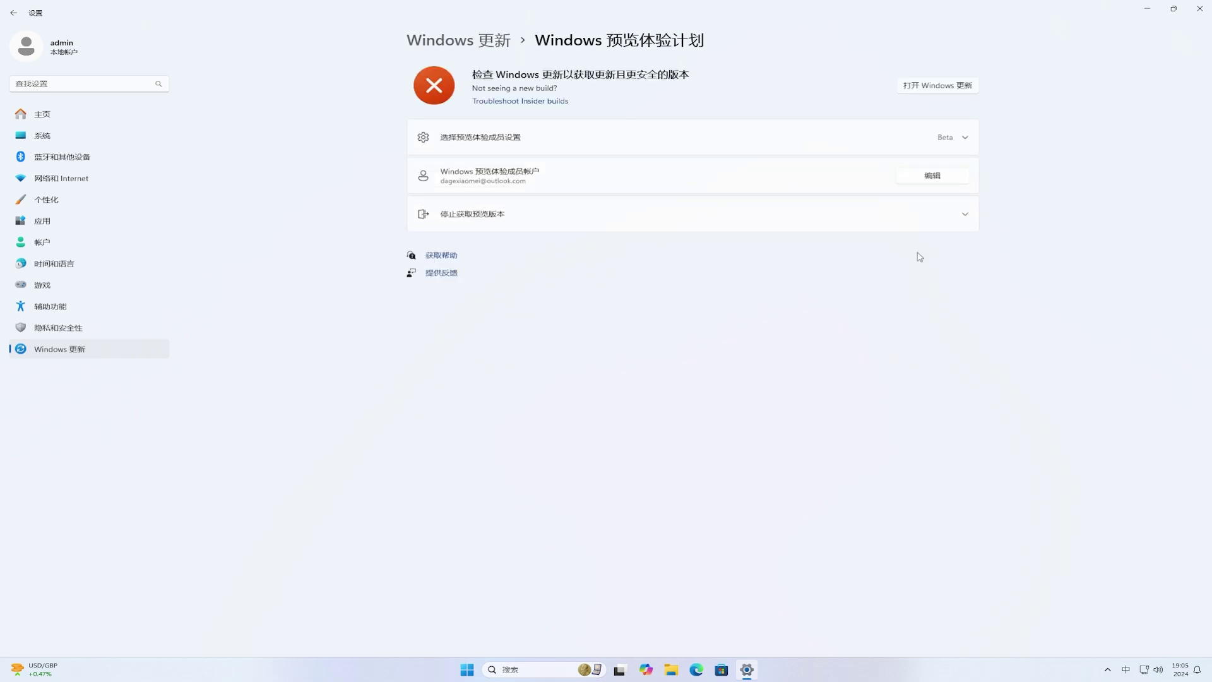
click(937, 86)
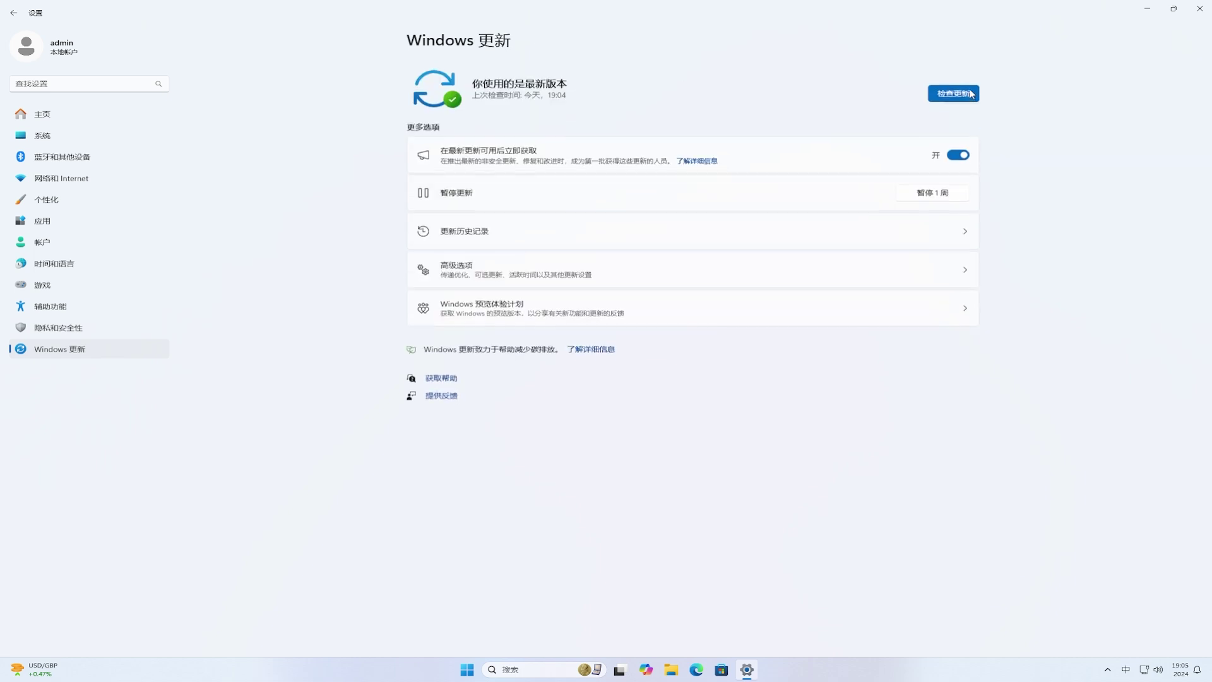
click(970, 91)
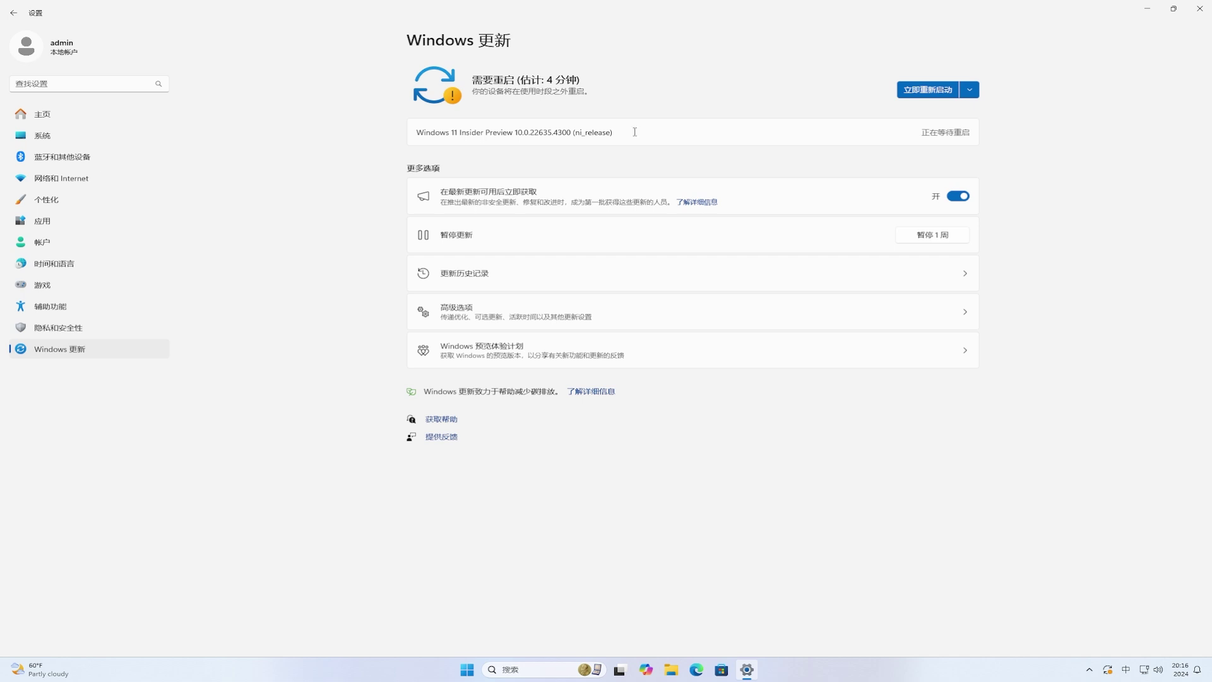
click(925, 89)
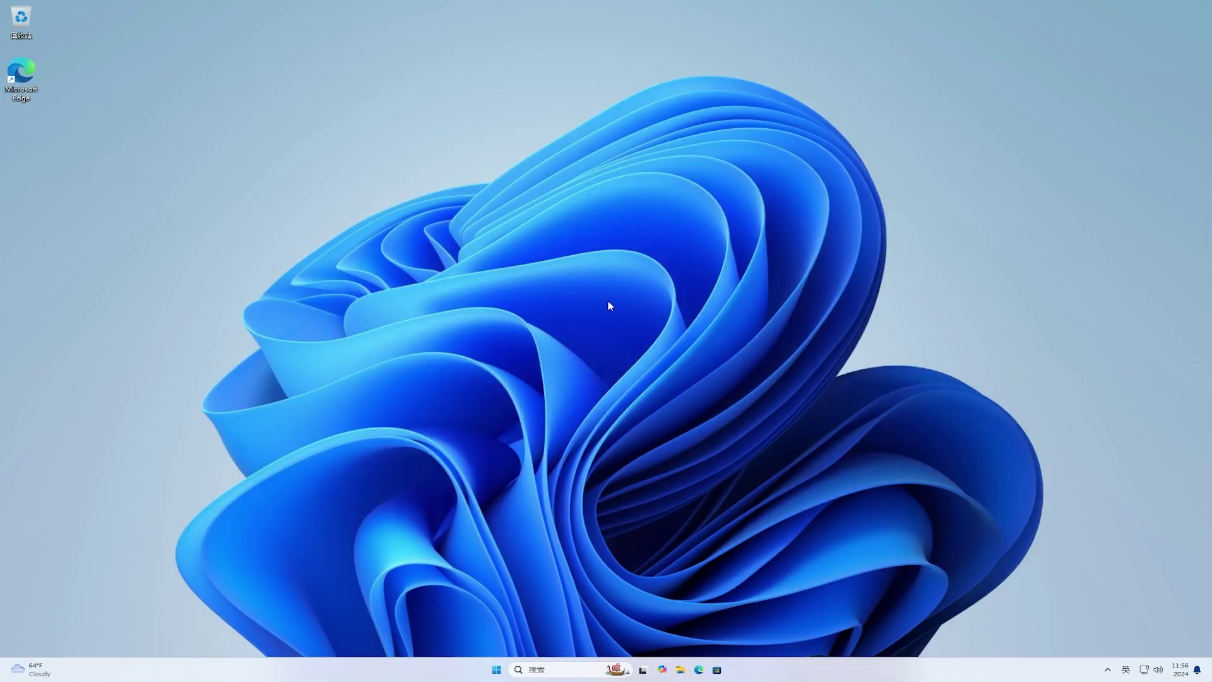
click(498, 671)
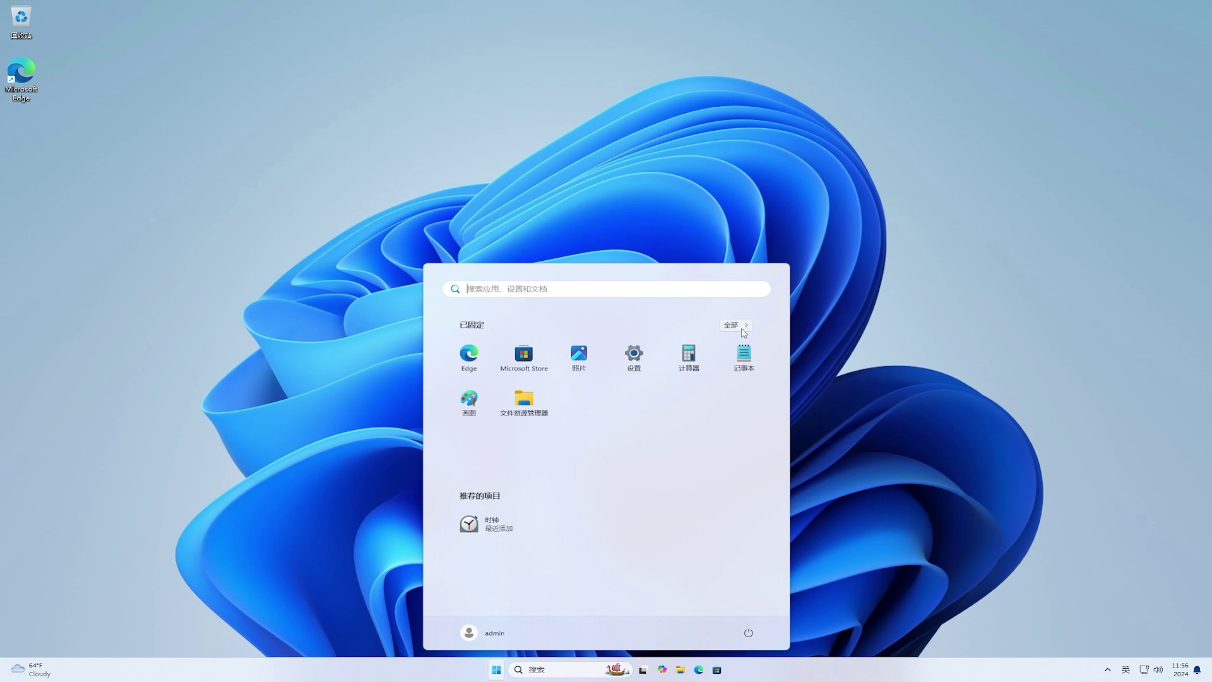
click(491, 634)
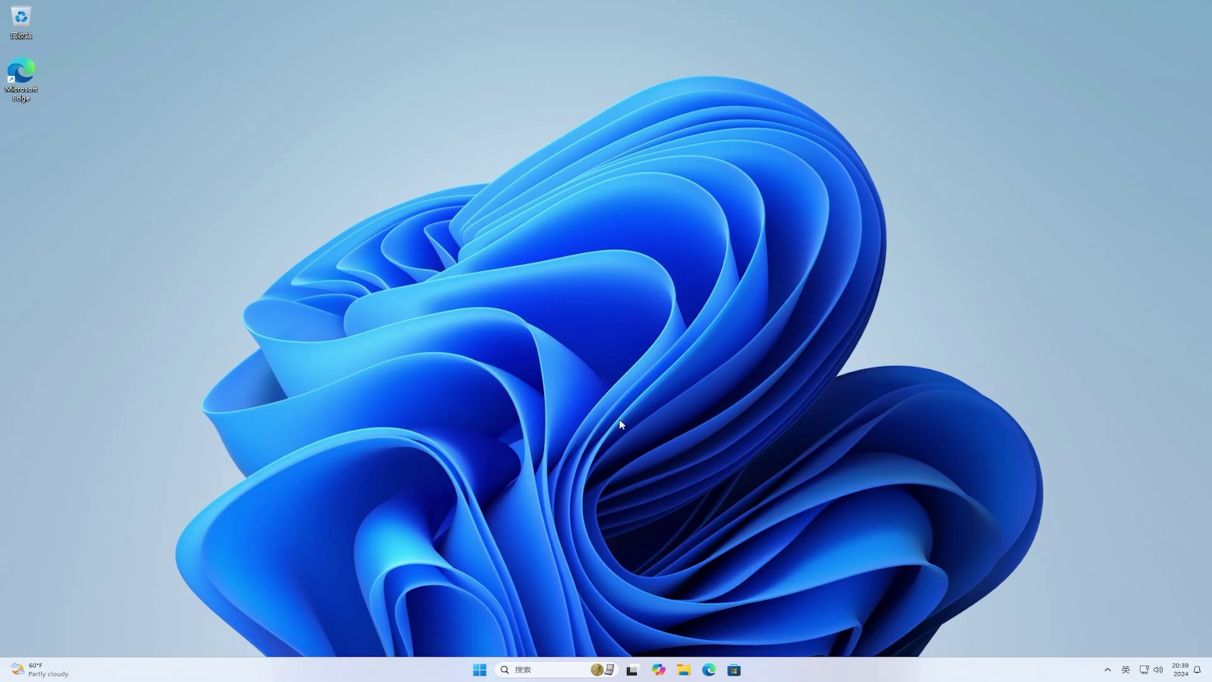
Step: Open google.com in Microsoft Edge
click(709, 669)
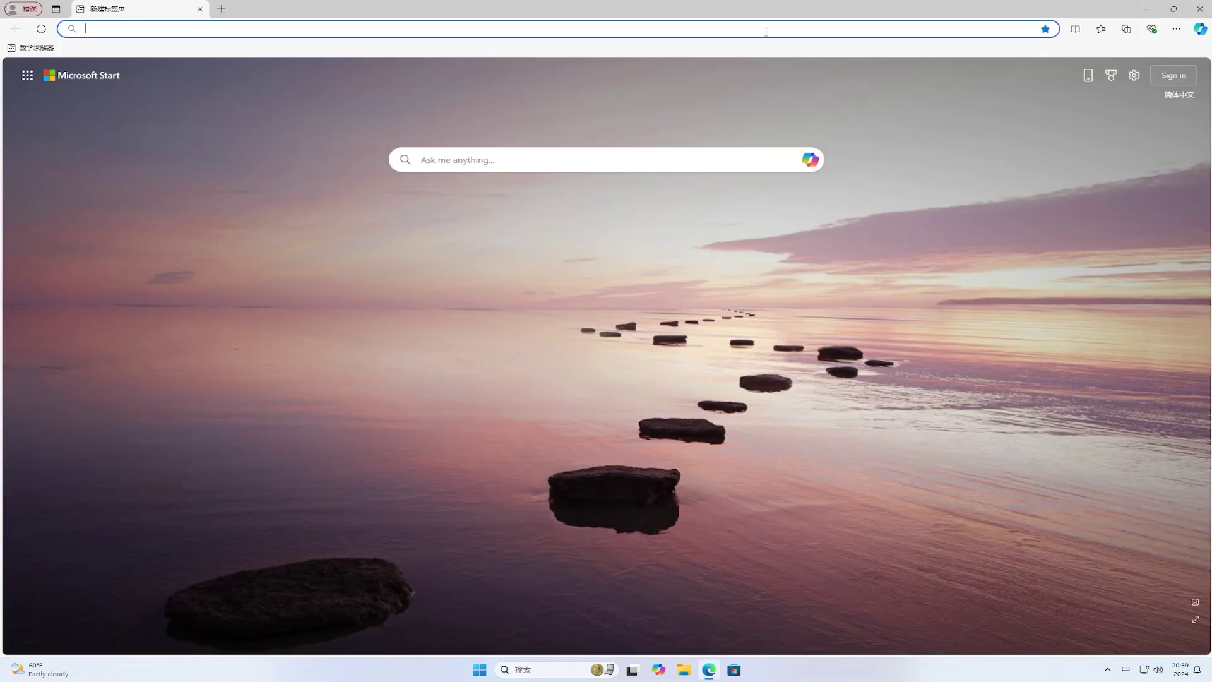
key(shift)
text(google.com)
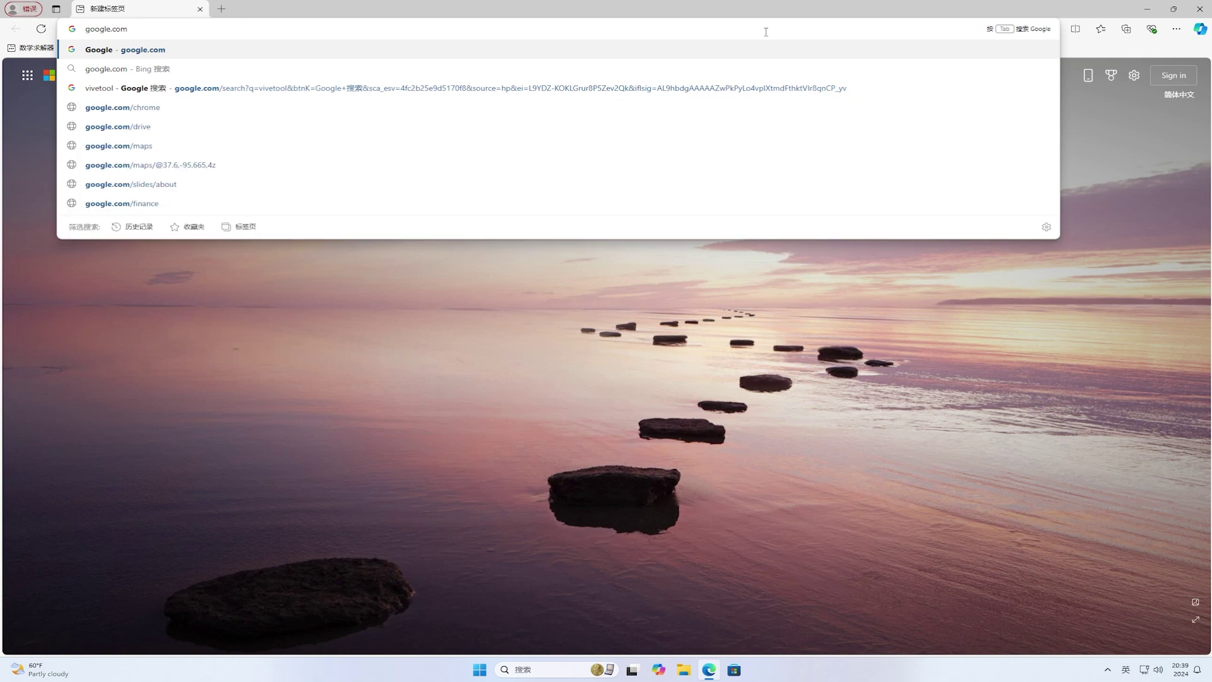
key(Return)
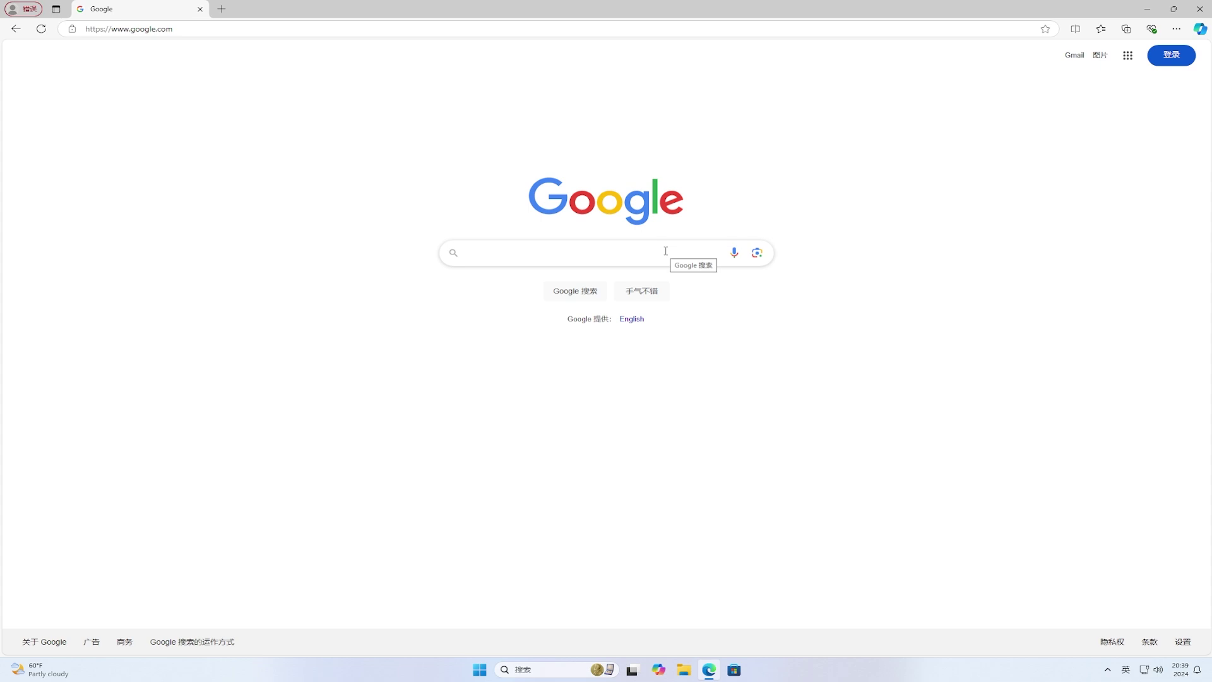
Step: Search for vivetool, download ViVeTool-v0.3.3.zip from GitHub, and show it in its folder
text(vivetool)
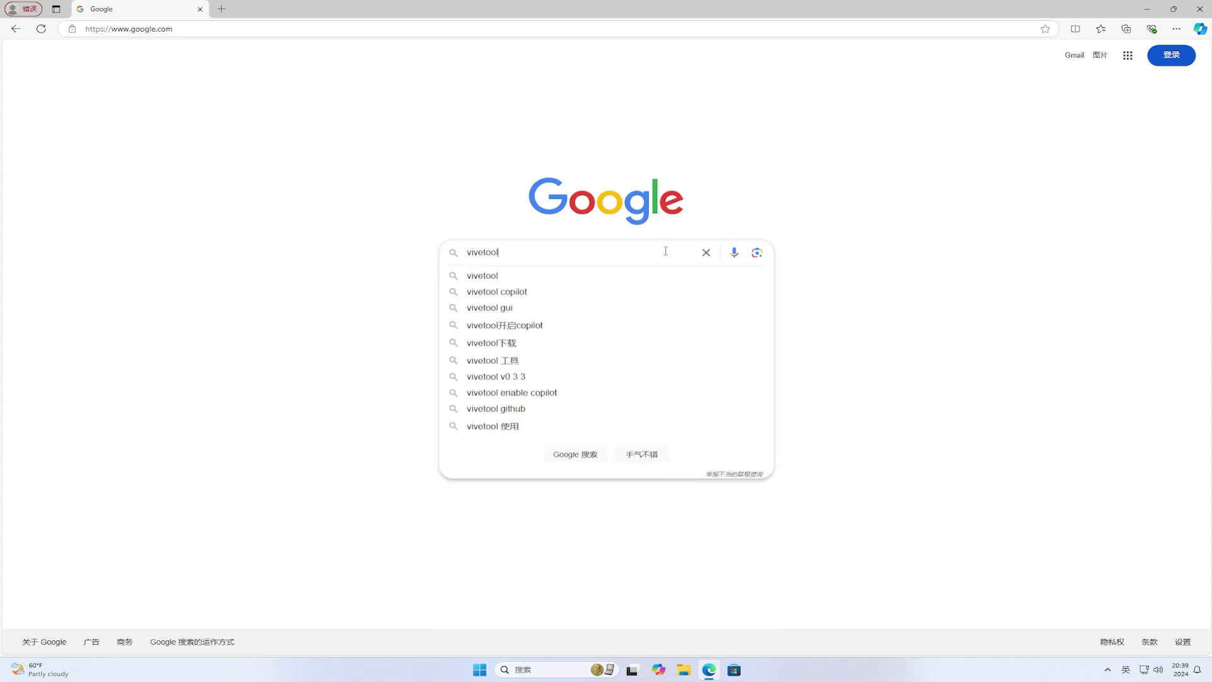
click(823, 252)
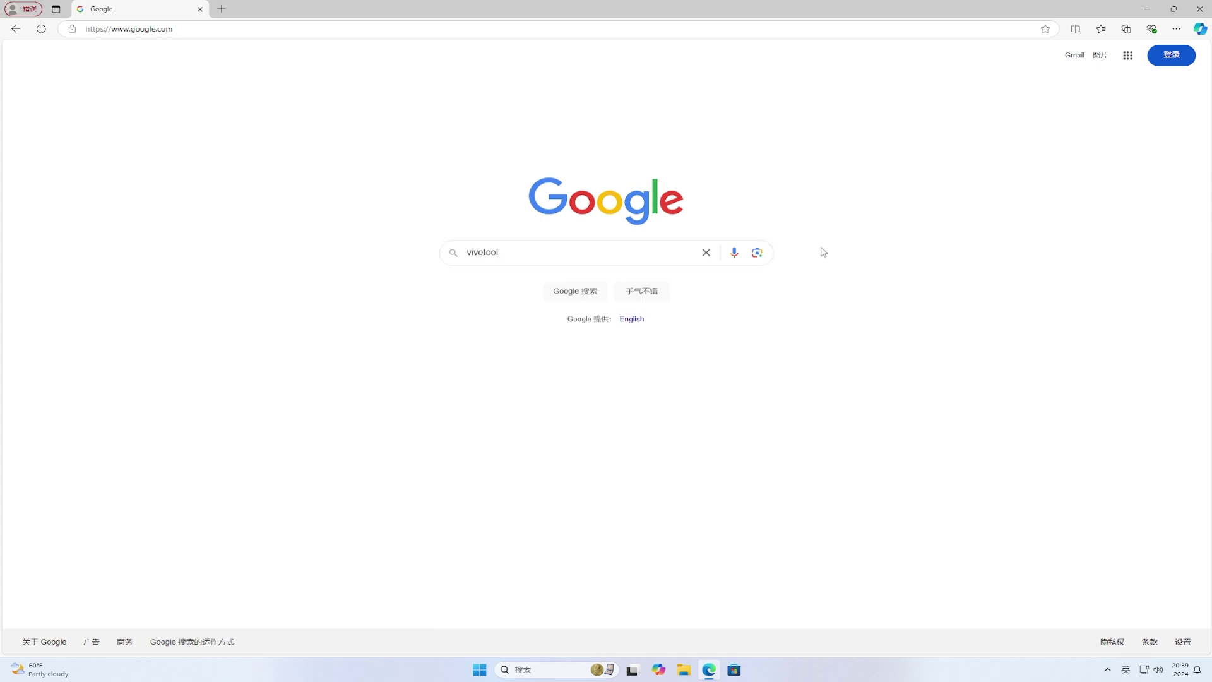
click(580, 293)
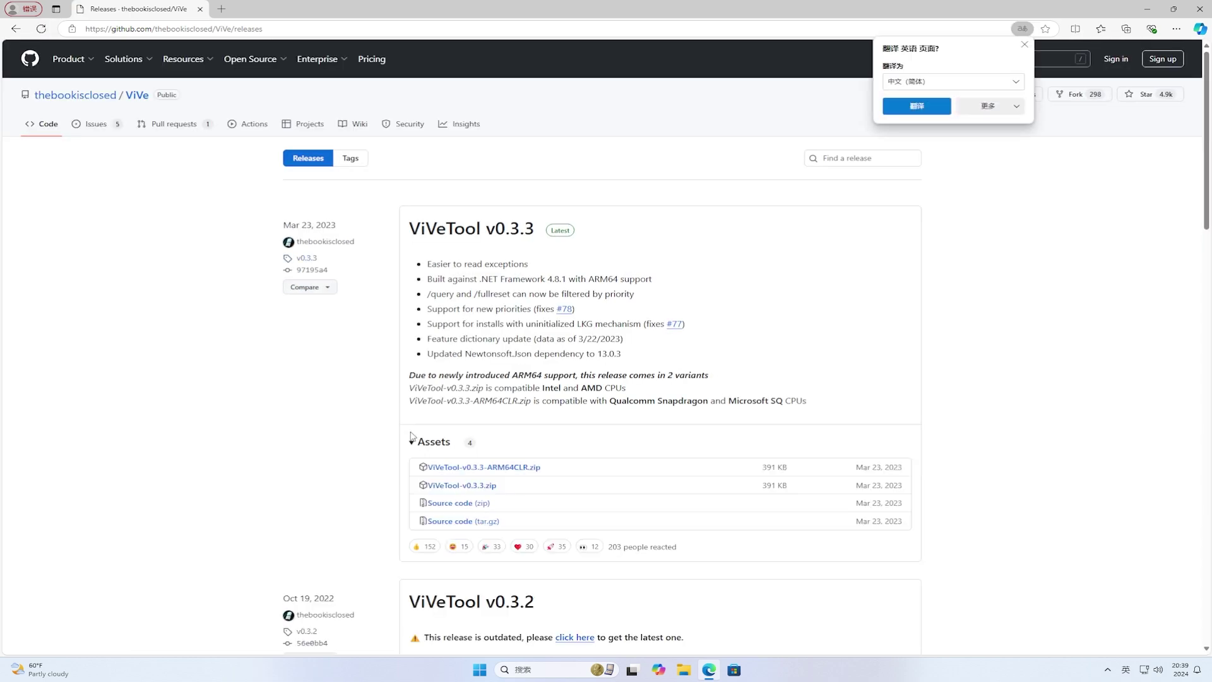
click(451, 486)
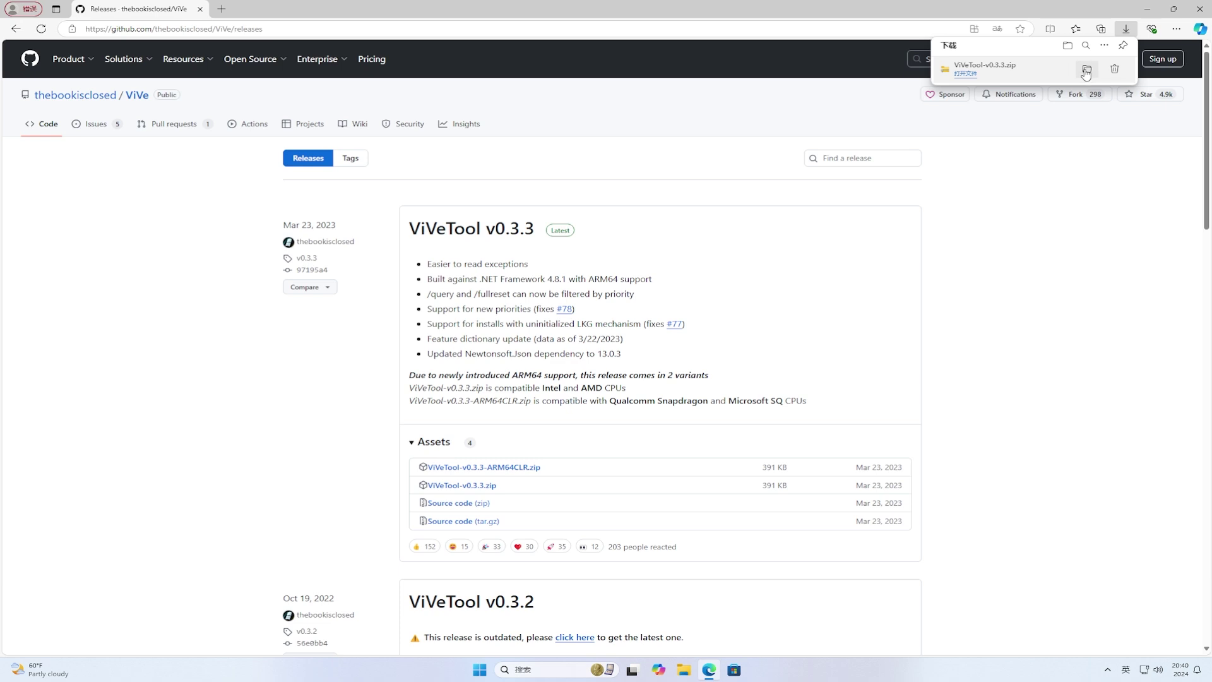
click(1086, 70)
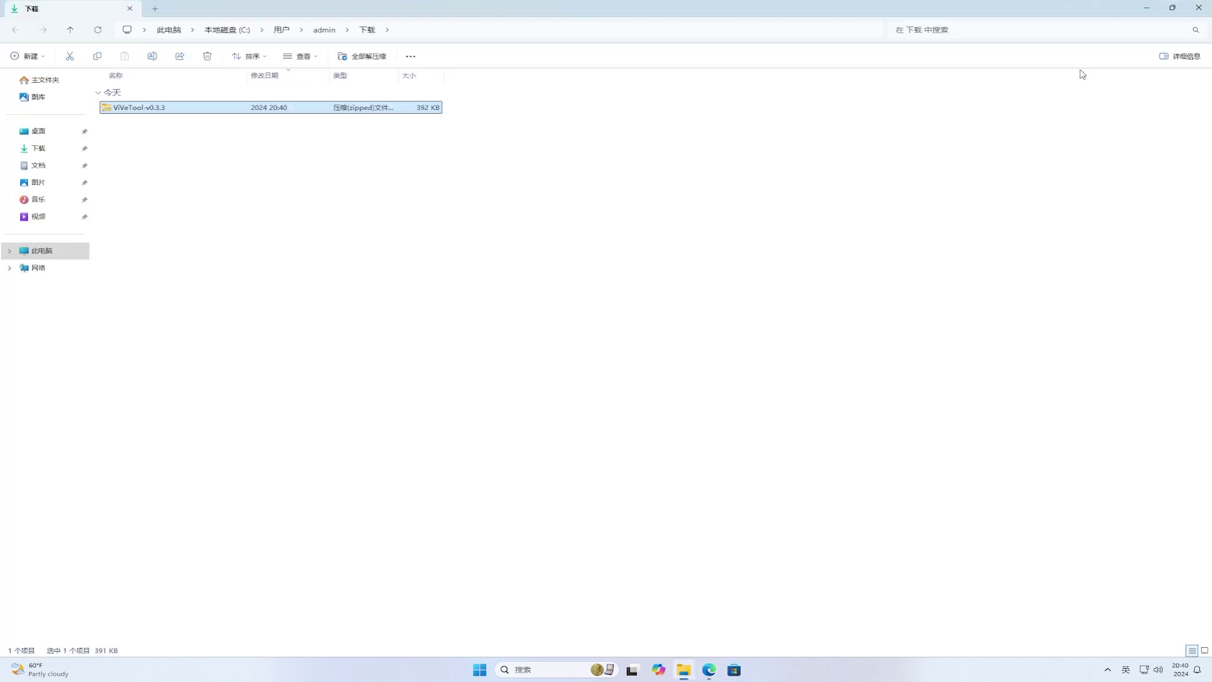
Step: Extract ViVeTool-v0.3.3.zip to the suggested folder and copy that folder's path
right_click(211, 114)
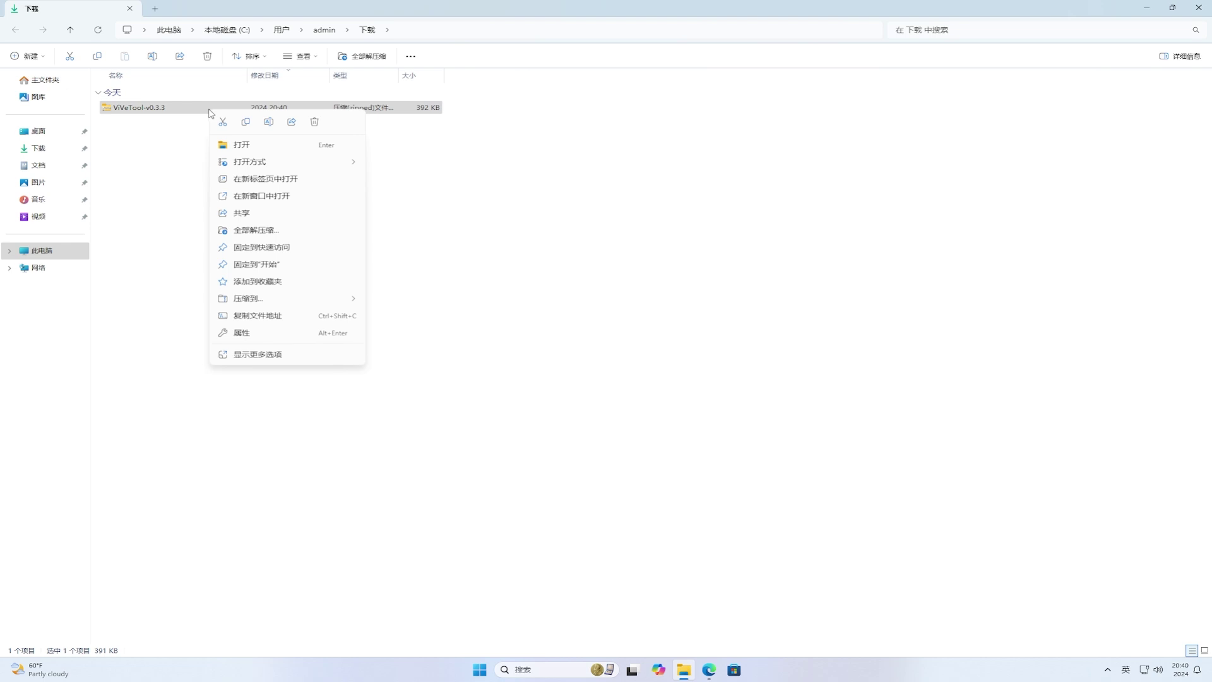
click(256, 230)
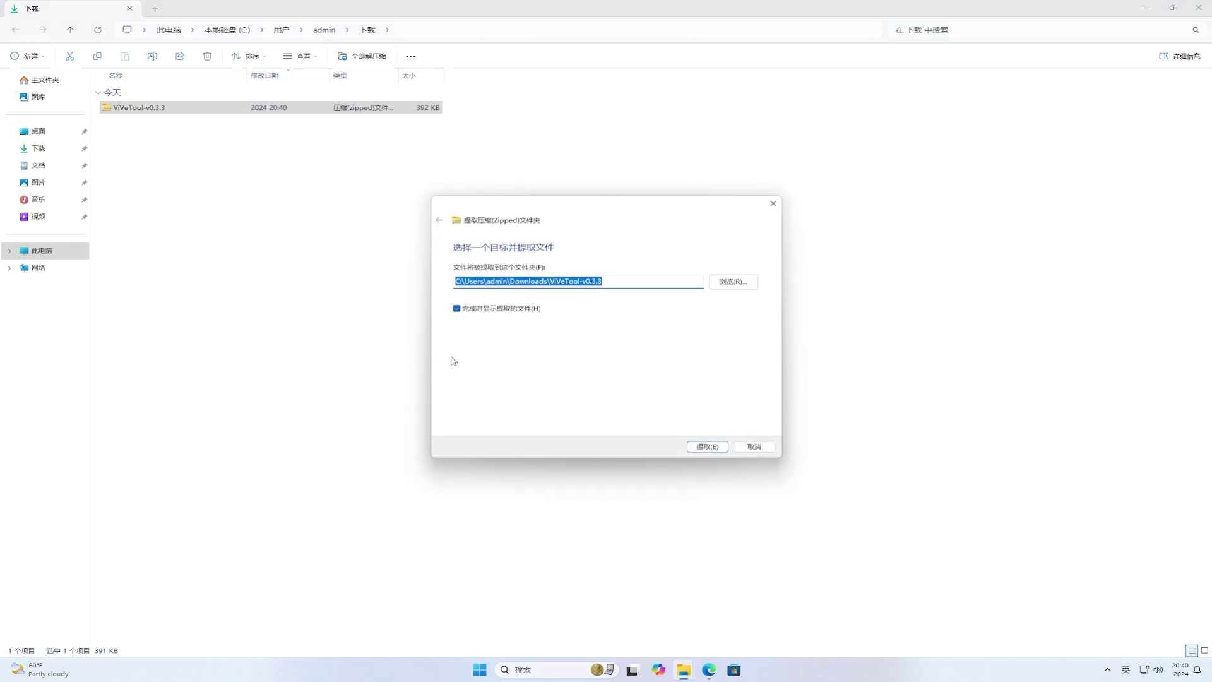
click(701, 447)
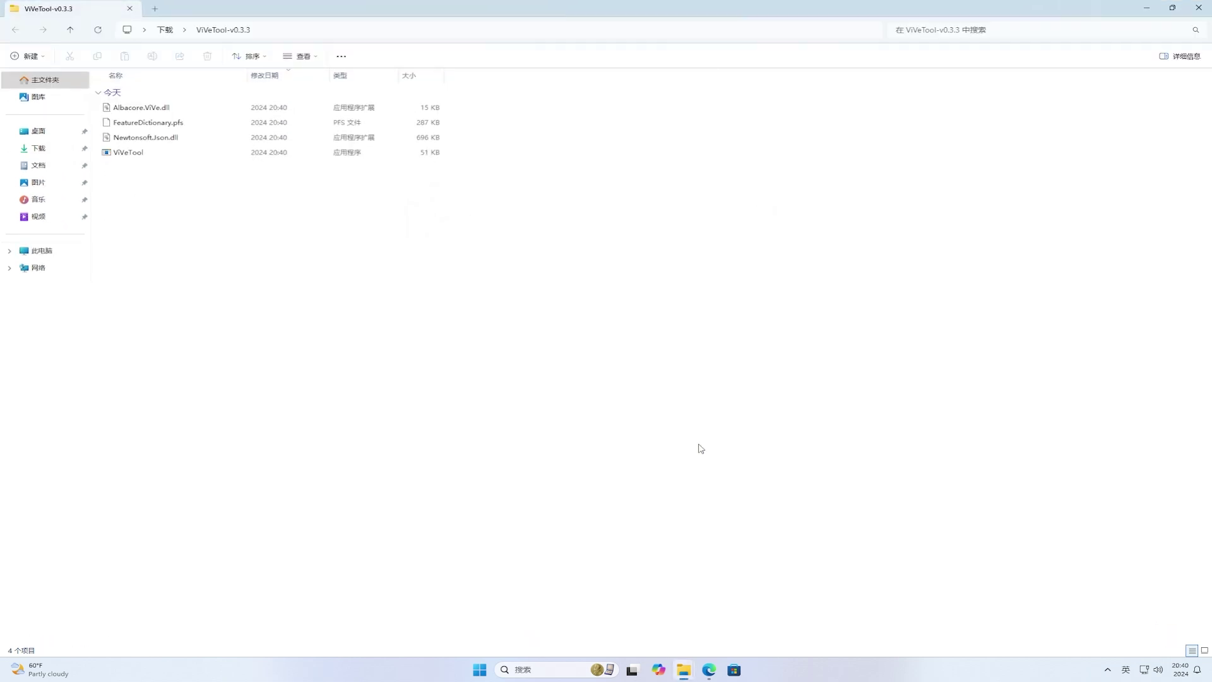
click(565, 33)
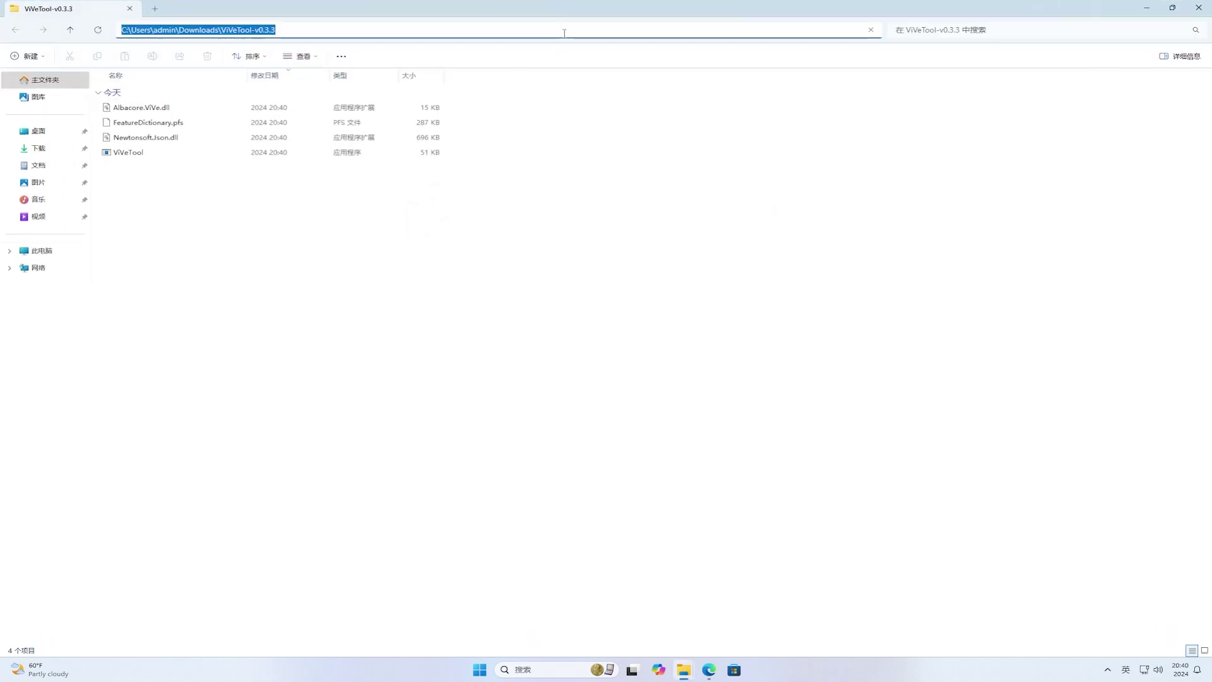
right_click(565, 33)
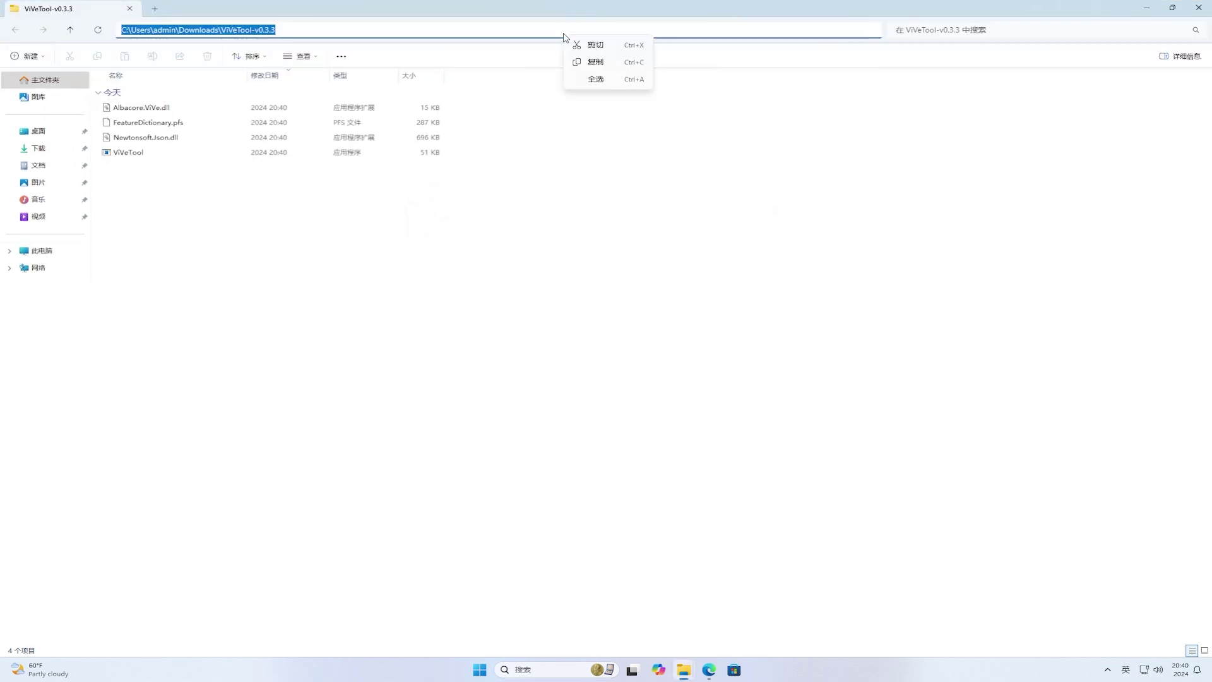
click(592, 63)
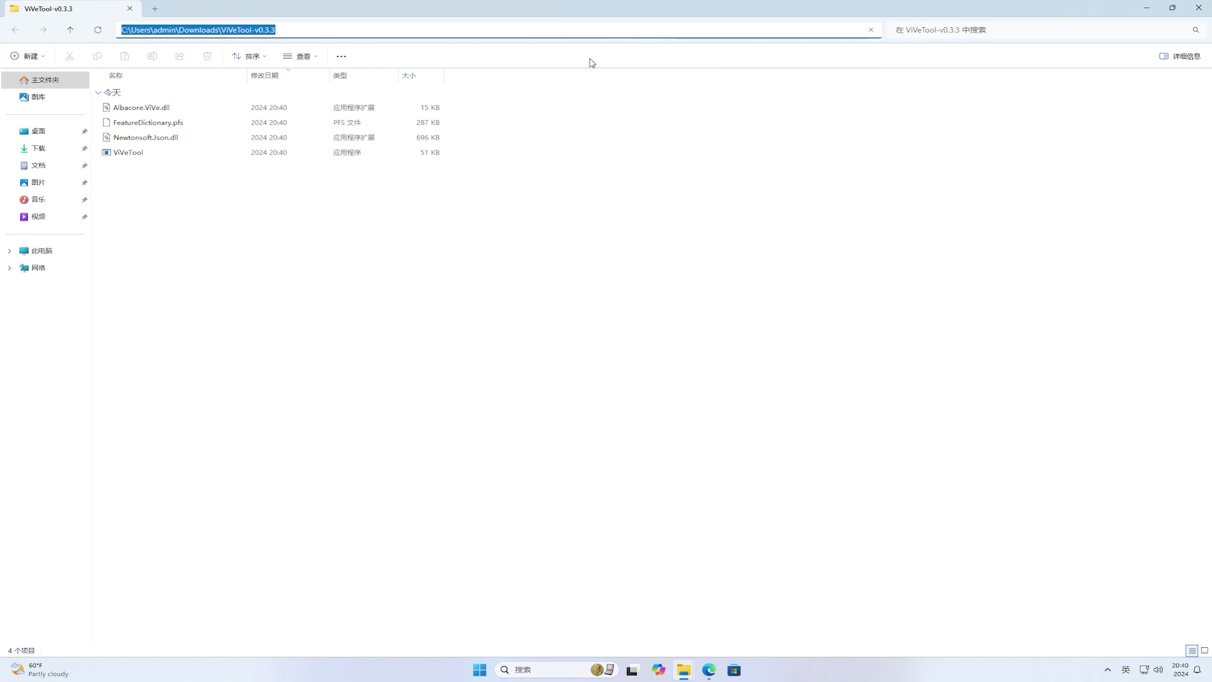
Step: Close the File Explorer and Edge windows from the taskbar
right_click(690, 668)
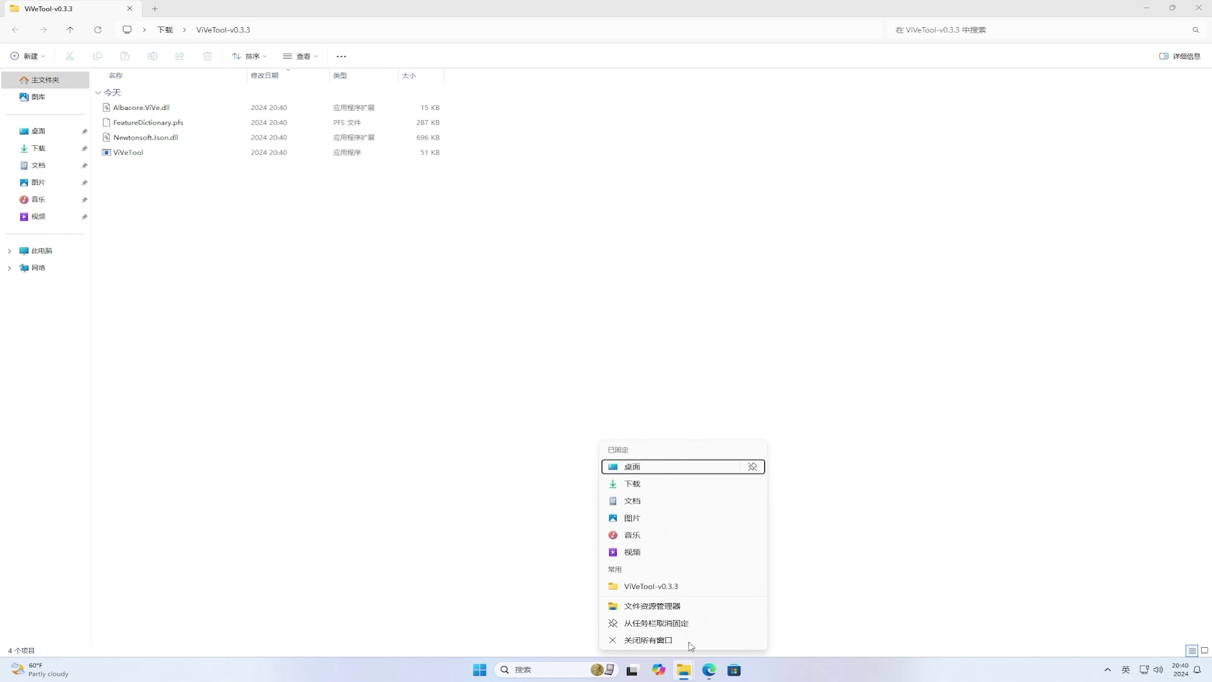
click(692, 642)
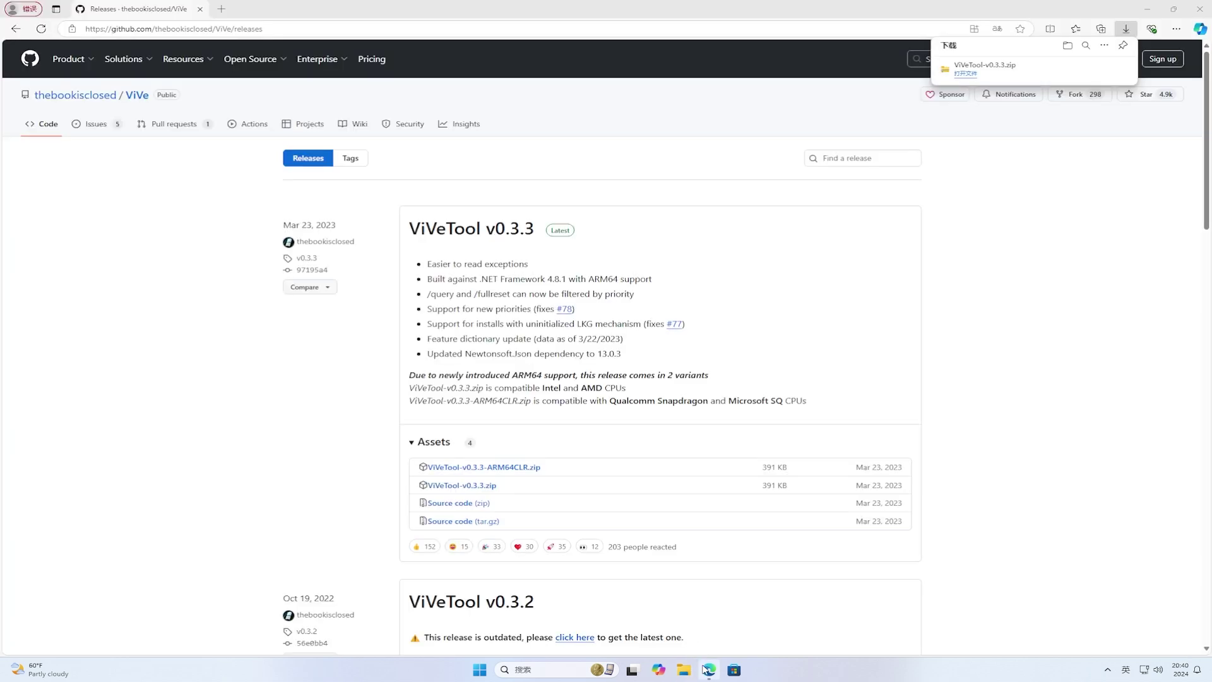
right_click(707, 670)
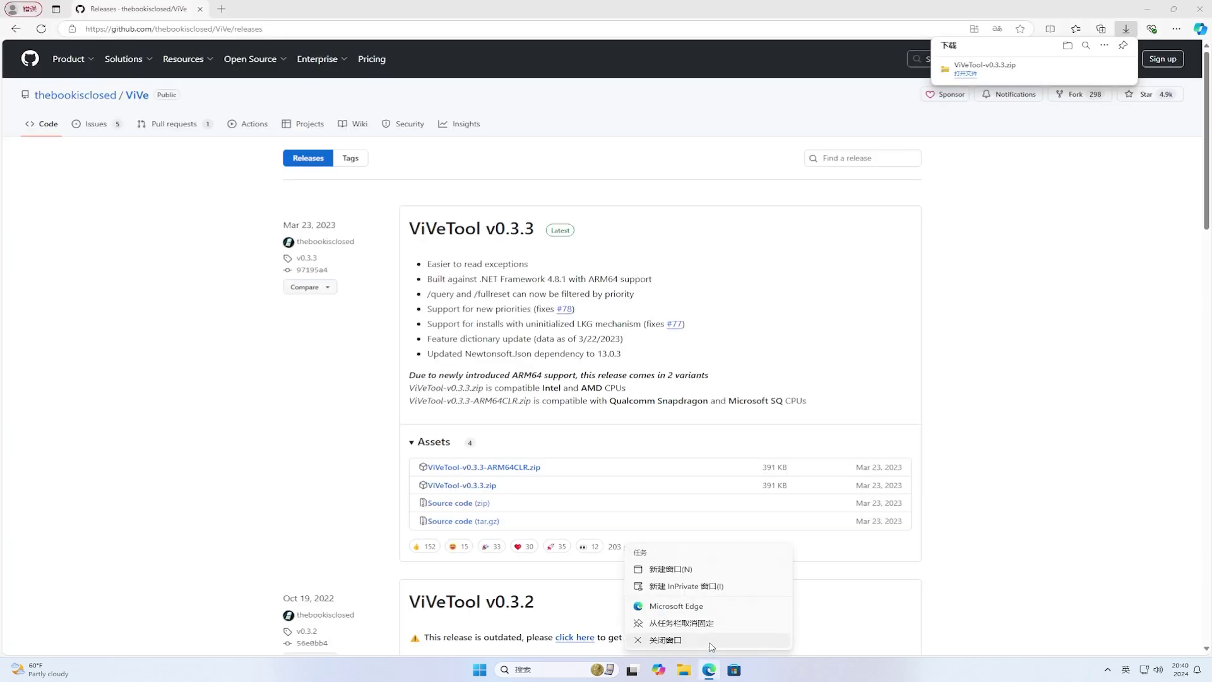
click(710, 640)
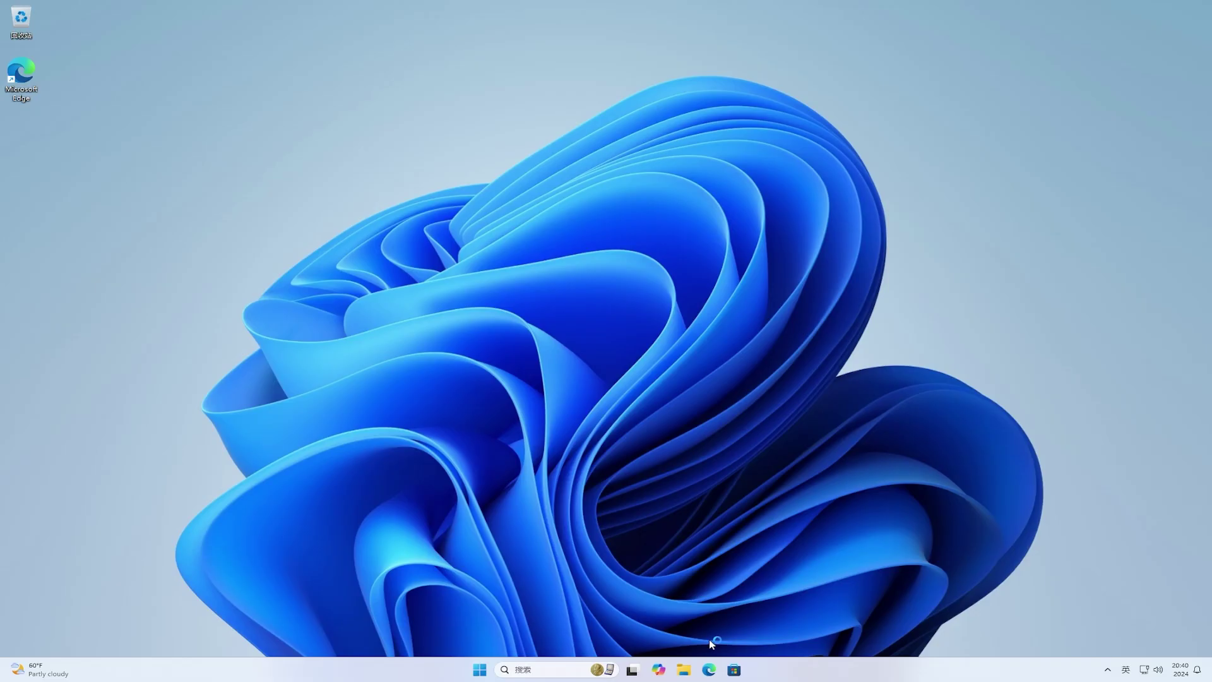
Step: Launch Command Prompt as administrator and center its window
click(480, 673)
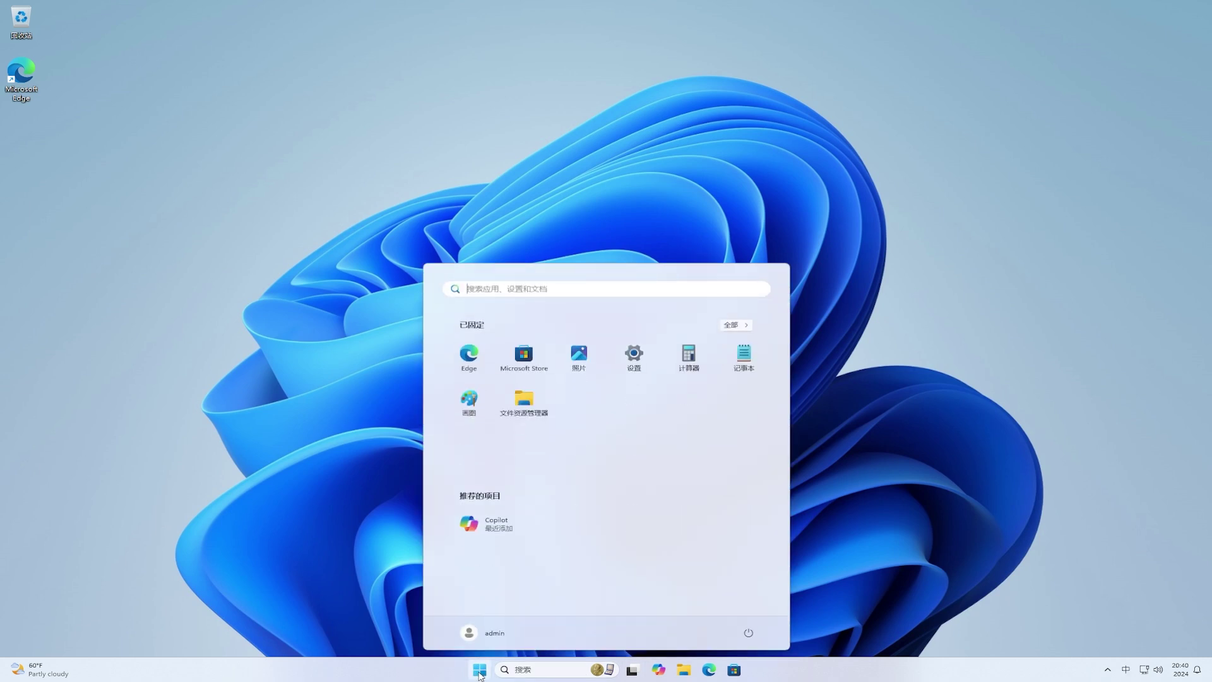
key(shift)
text(cmd)
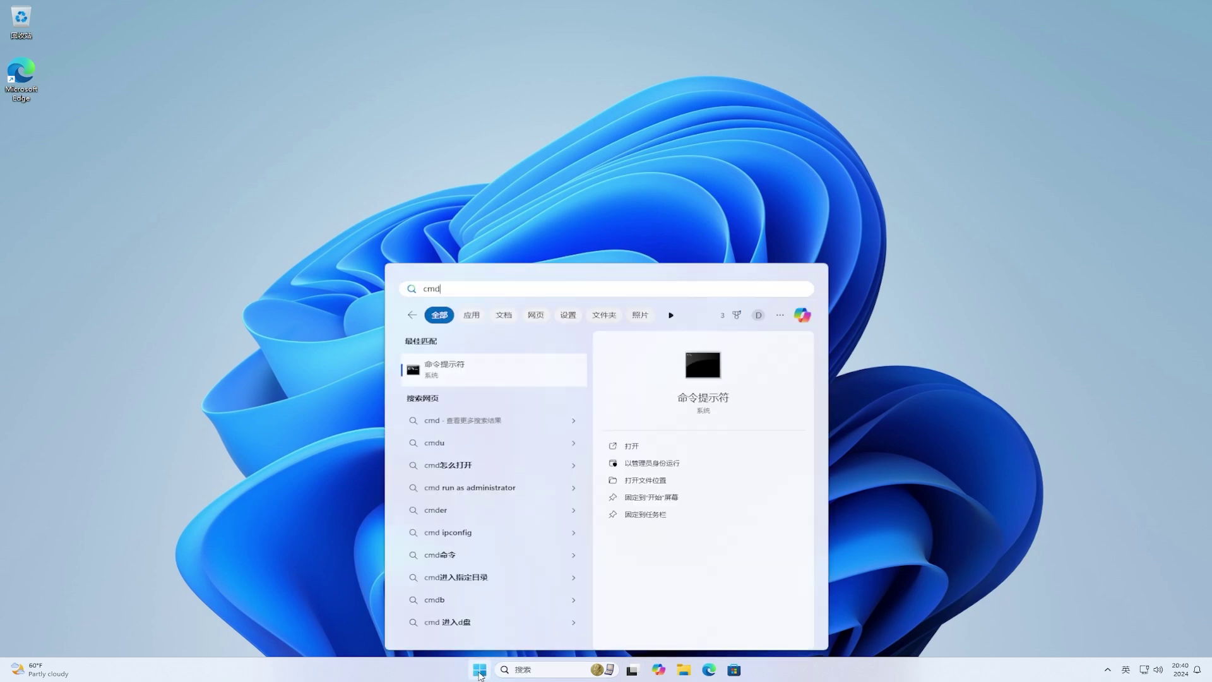
click(613, 465)
click(579, 417)
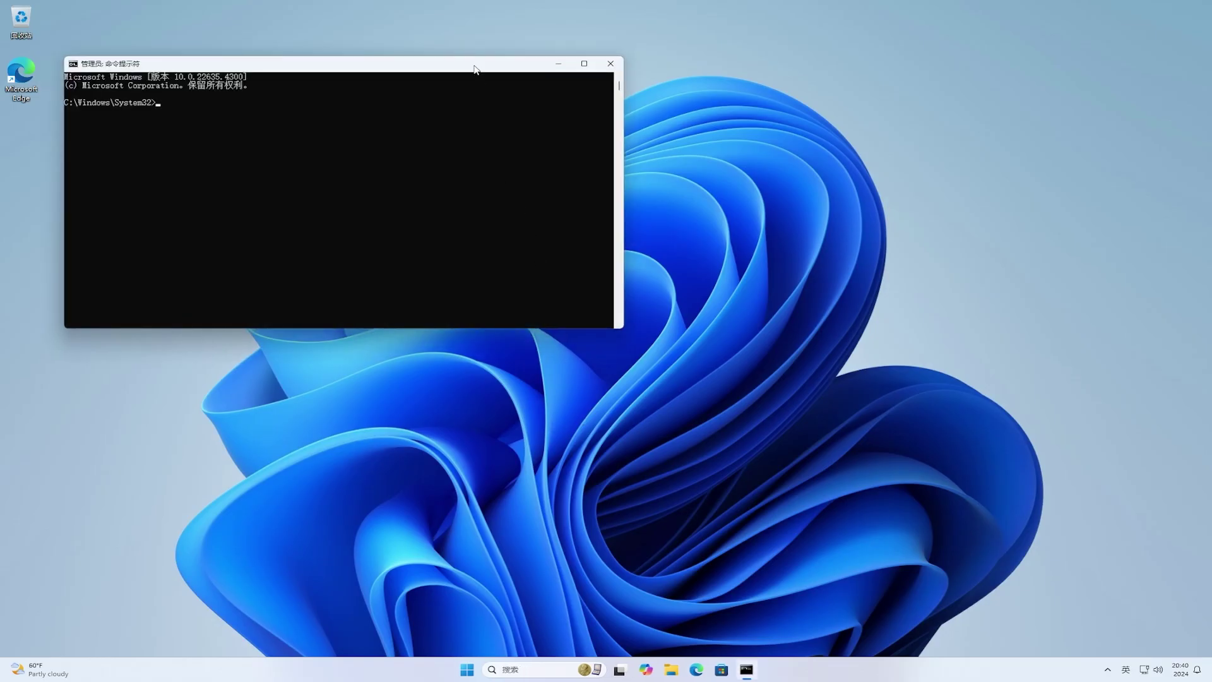
drag(477, 66, 717, 194)
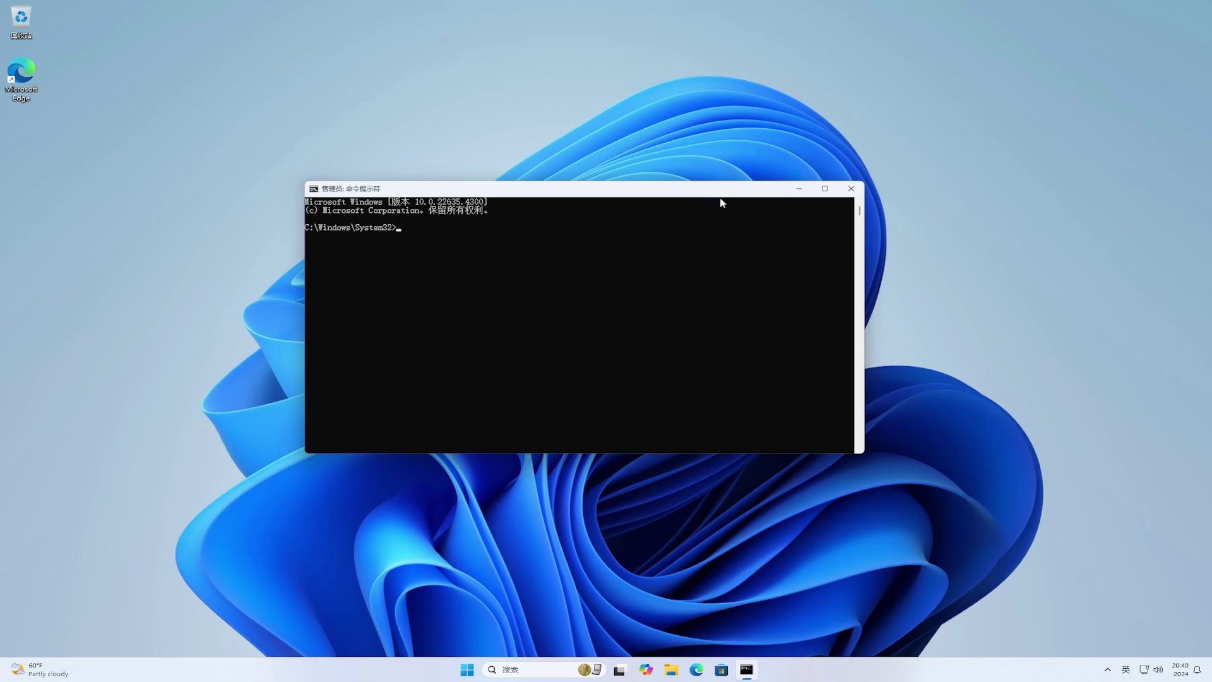
Step: cd into the ViVeTool folder, run vivetool /enable /id:29785184,48433719, then close the window
text(cd)
key(ctrl+v)
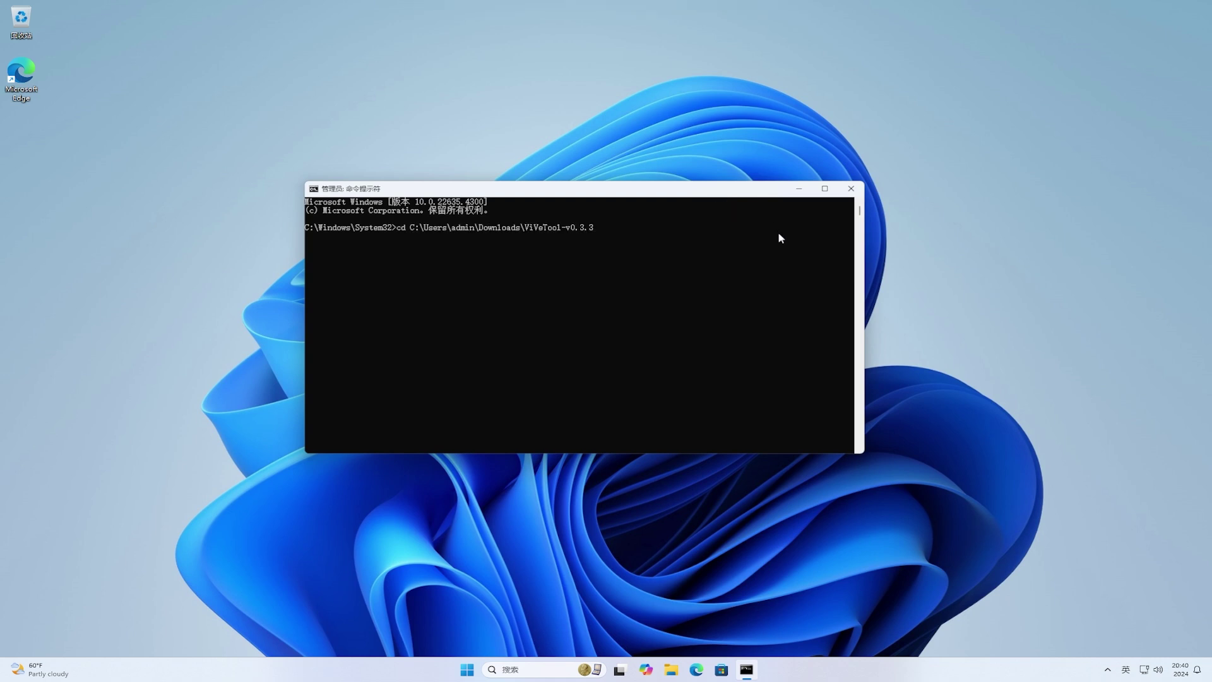
key(Return)
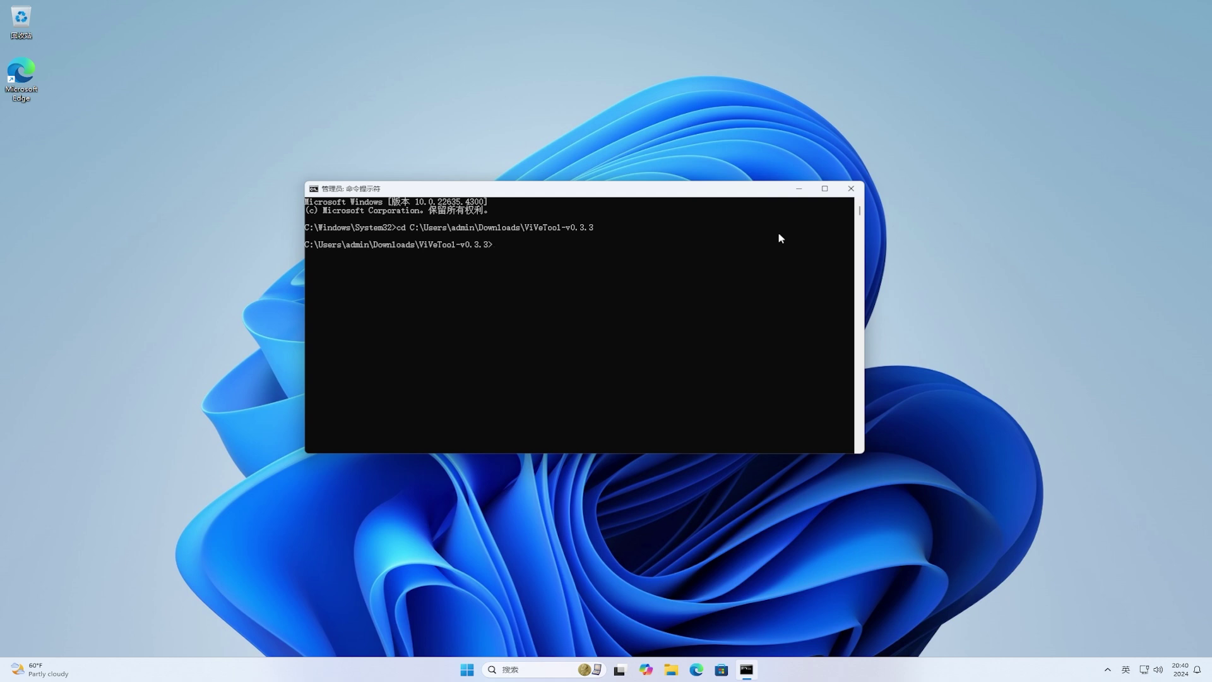
text(vivetool /enable /id:29785184,48)
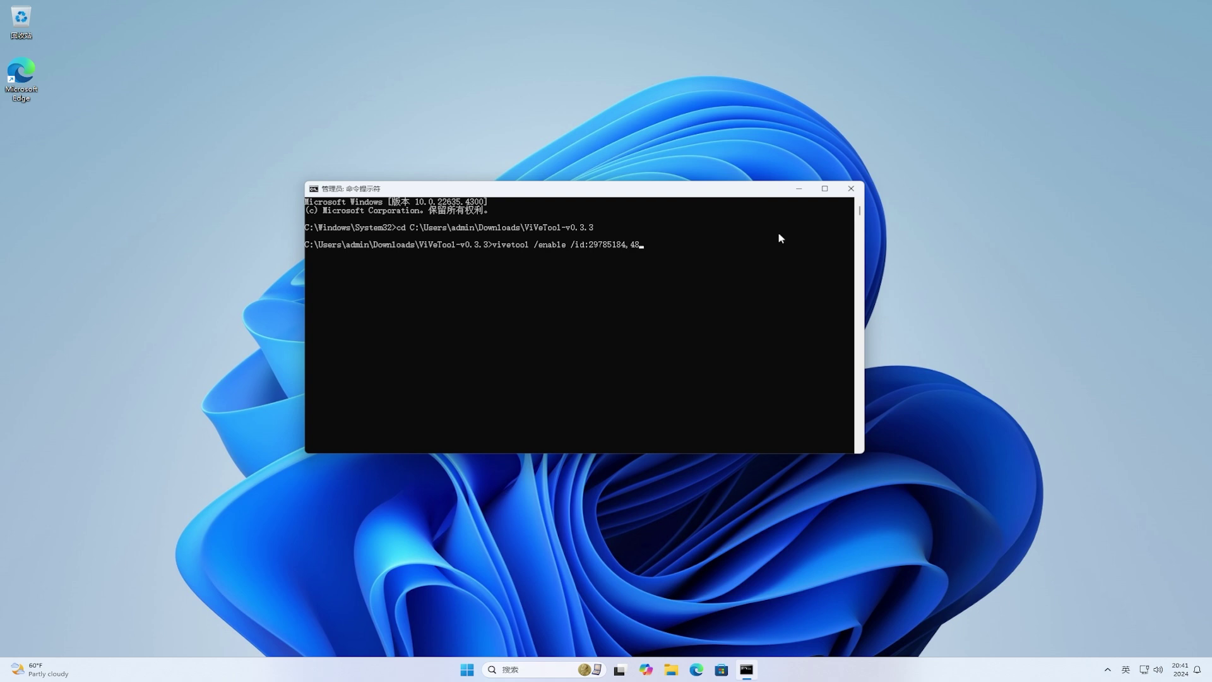
text(433719)
key(Return)
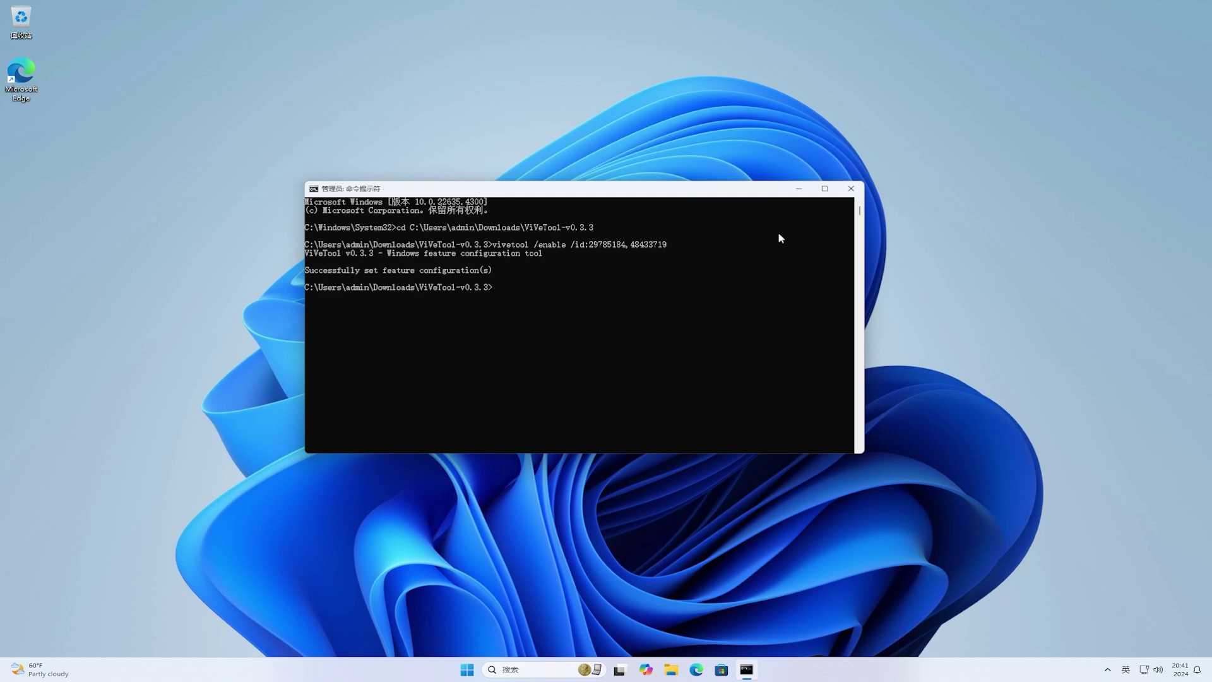
click(852, 189)
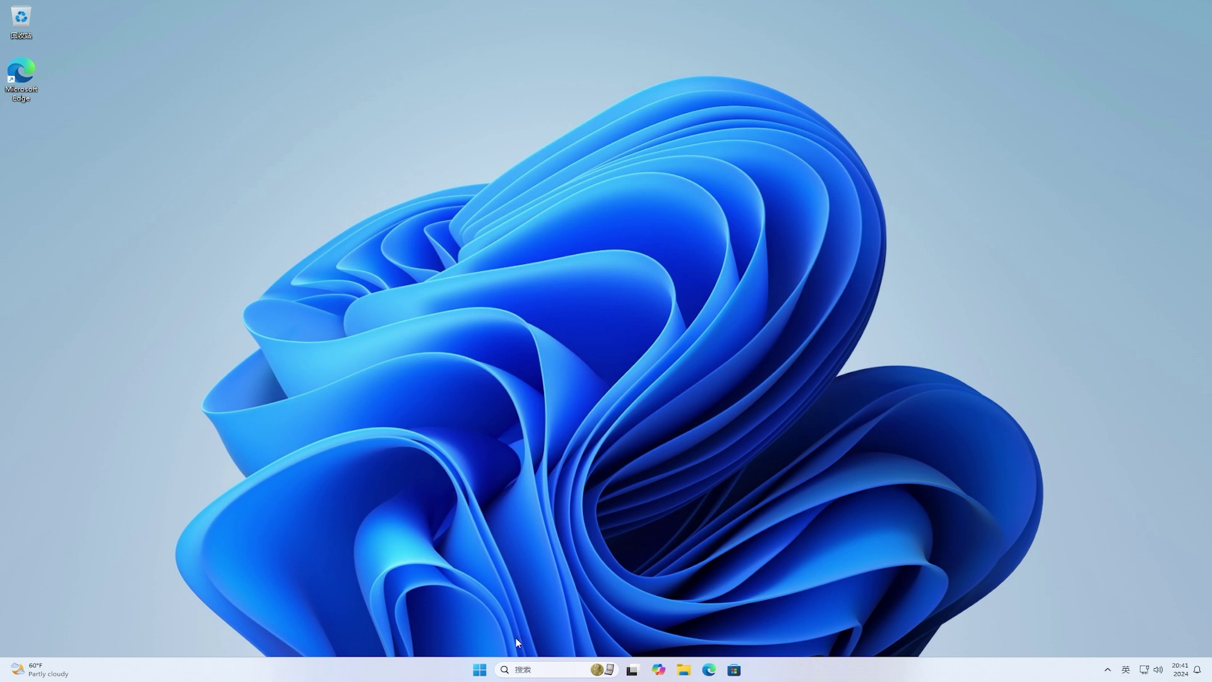
Step: Restart the computer, then open Taskbar settings from the taskbar's context menu
click(480, 670)
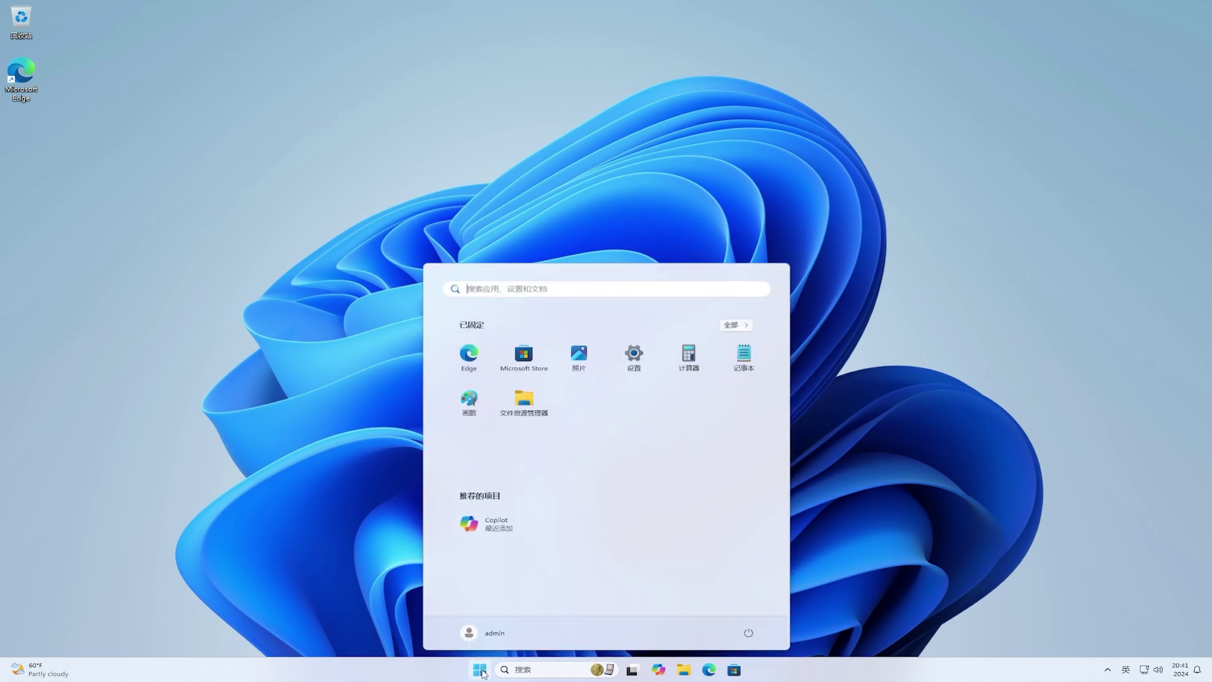
click(759, 638)
click(757, 613)
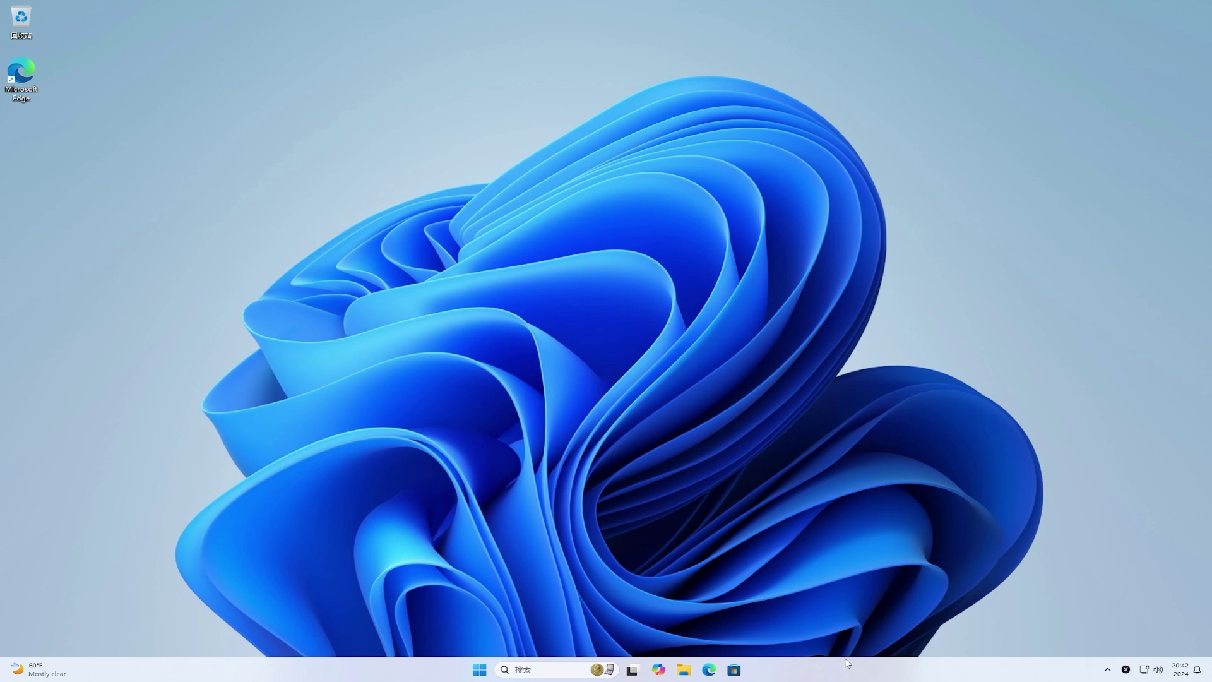
right_click(863, 676)
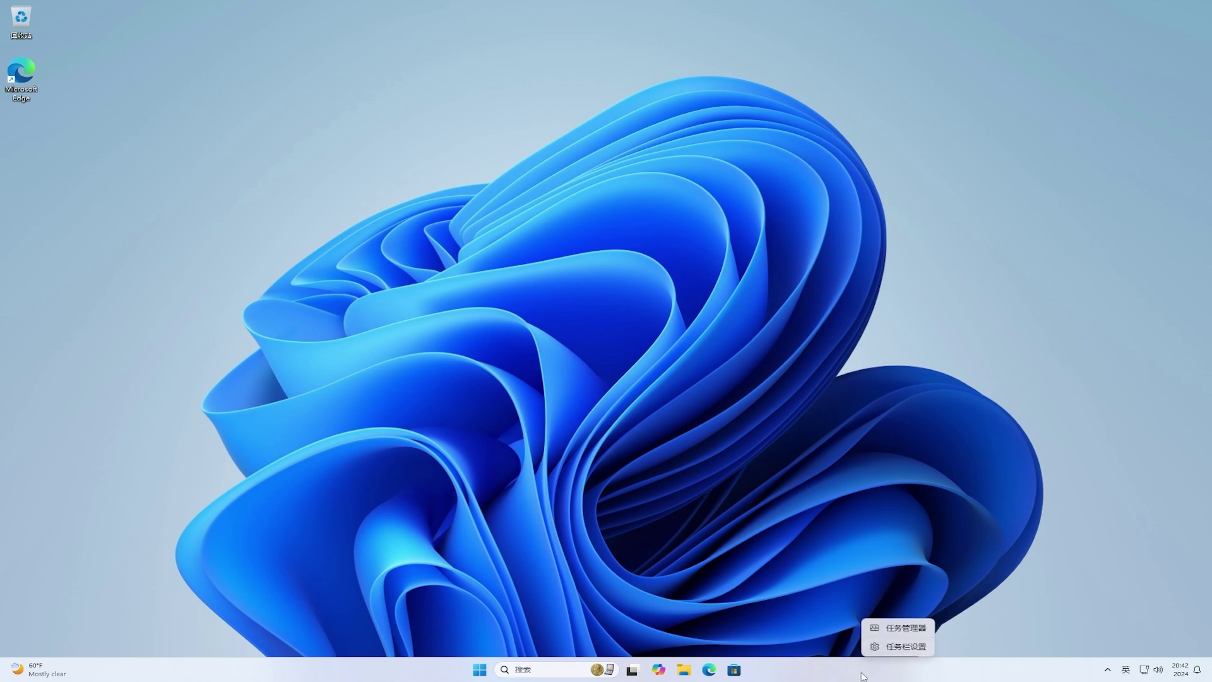
click(907, 648)
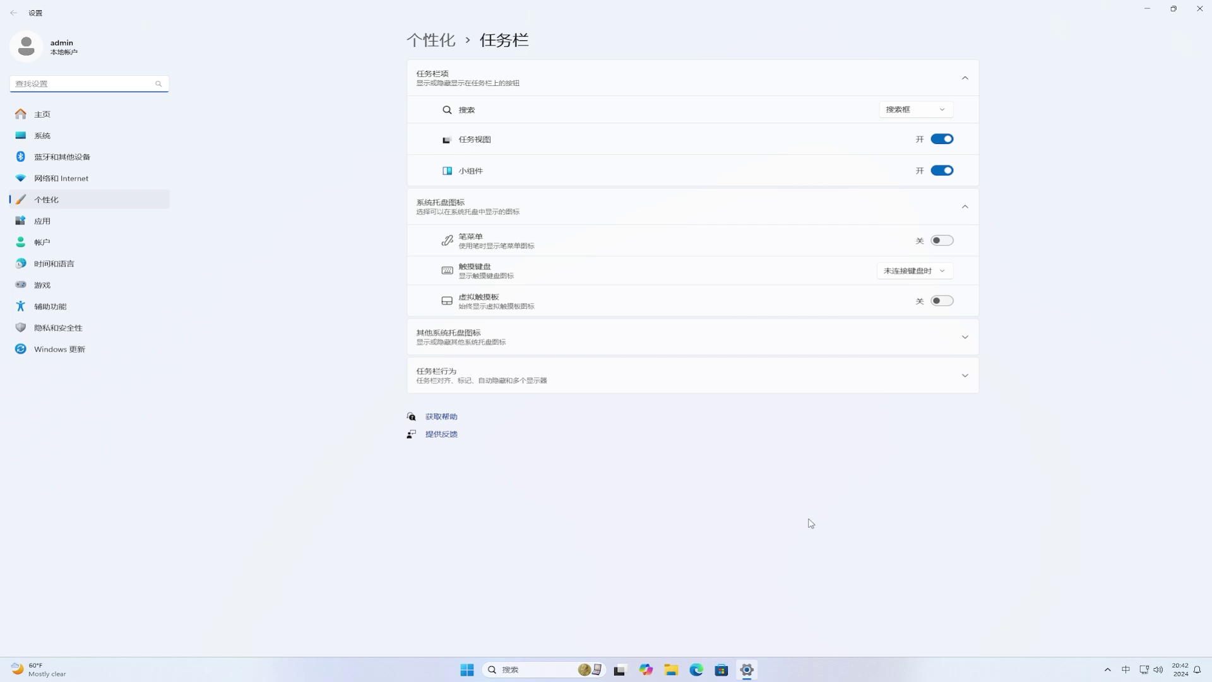
Step: Under Taskbar behaviors, set Show smaller taskbar buttons to Always (after briefly trying Never)
click(736, 387)
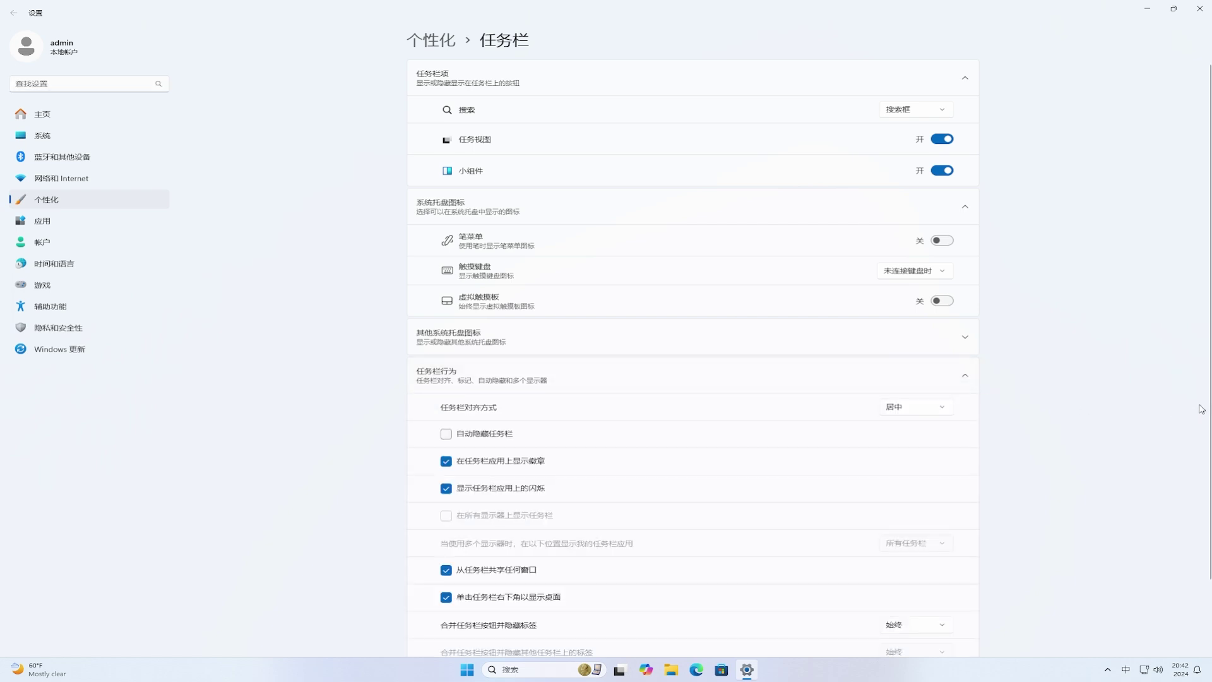
scroll(1201, 409, down, 3)
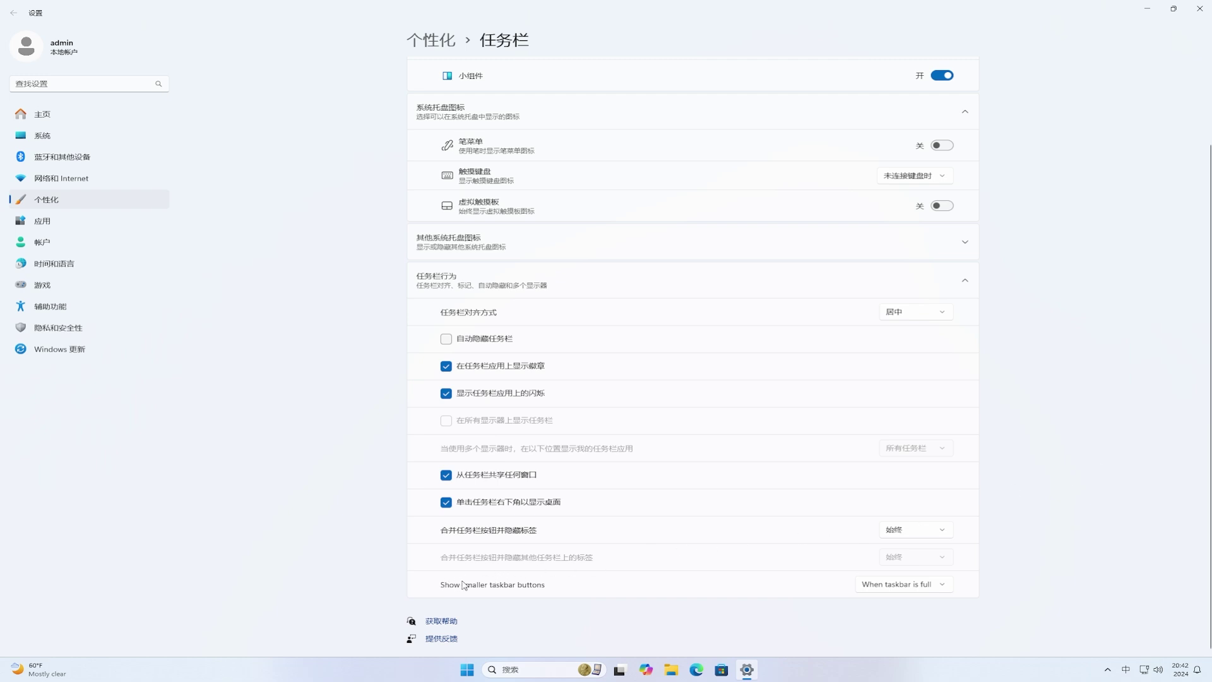
click(926, 587)
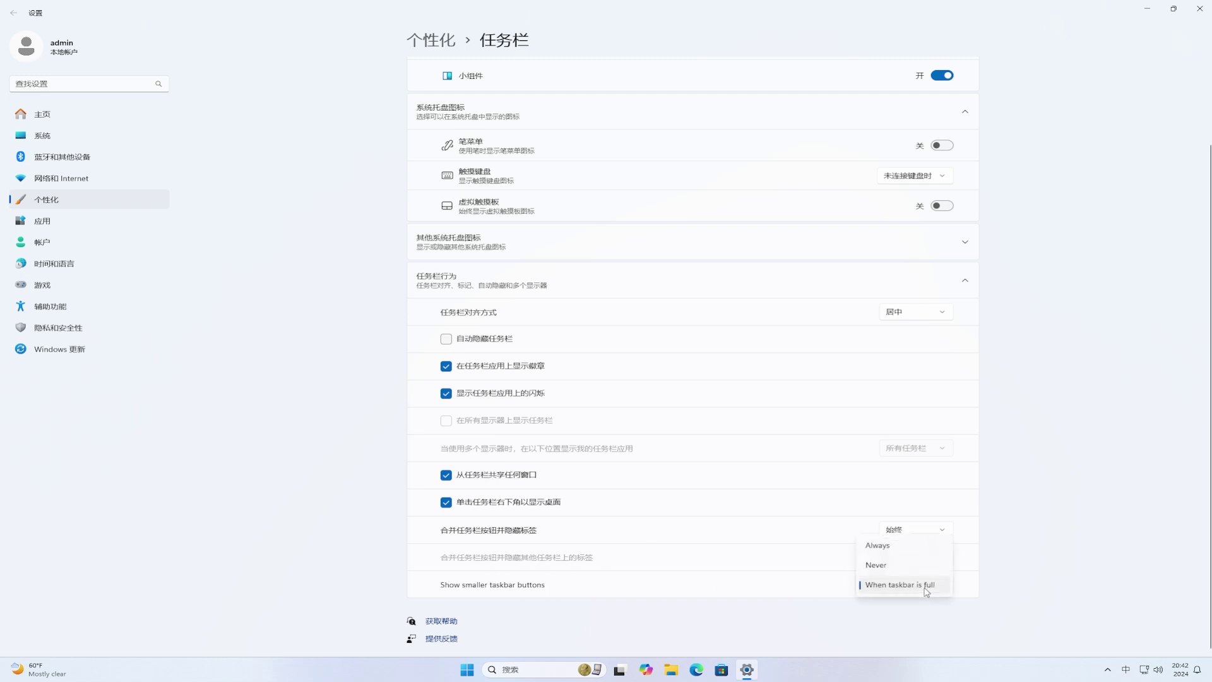
click(913, 547)
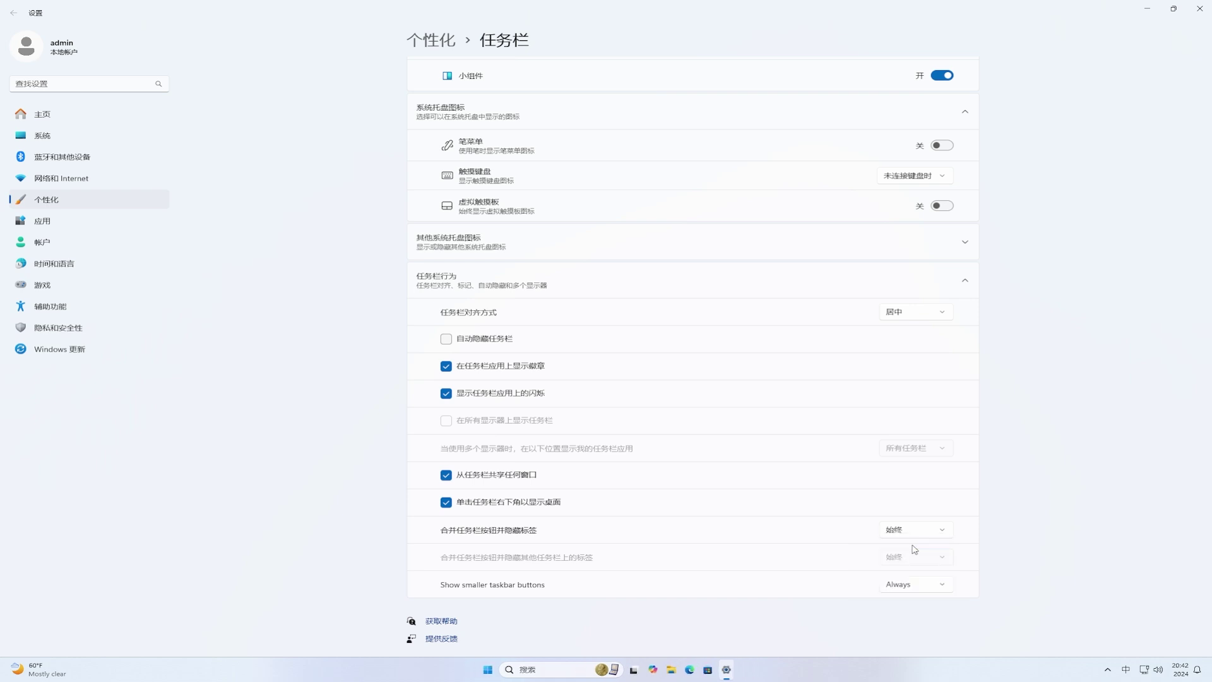
click(923, 584)
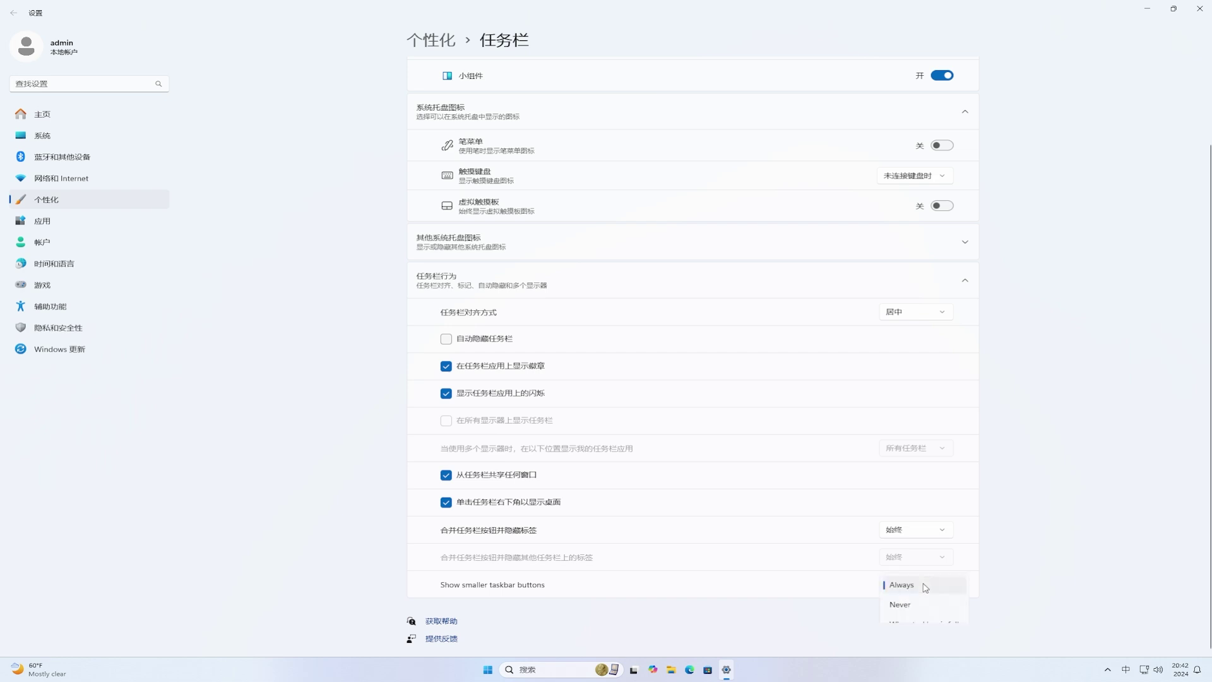
click(931, 606)
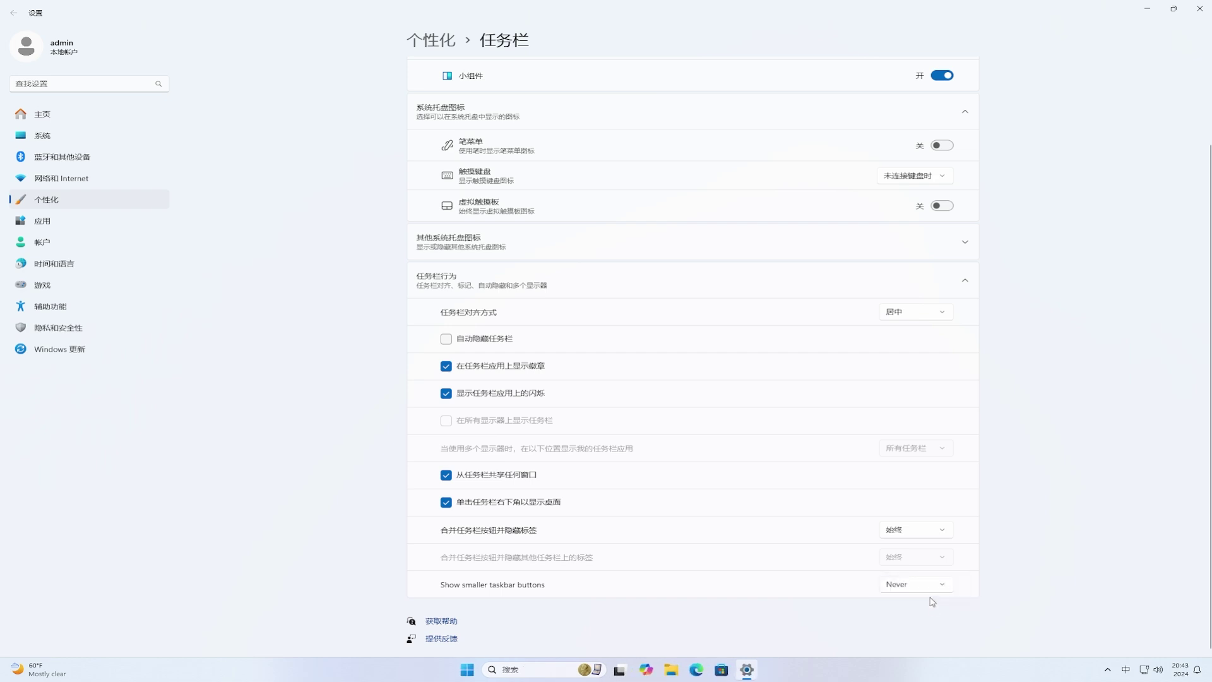
click(931, 589)
click(928, 567)
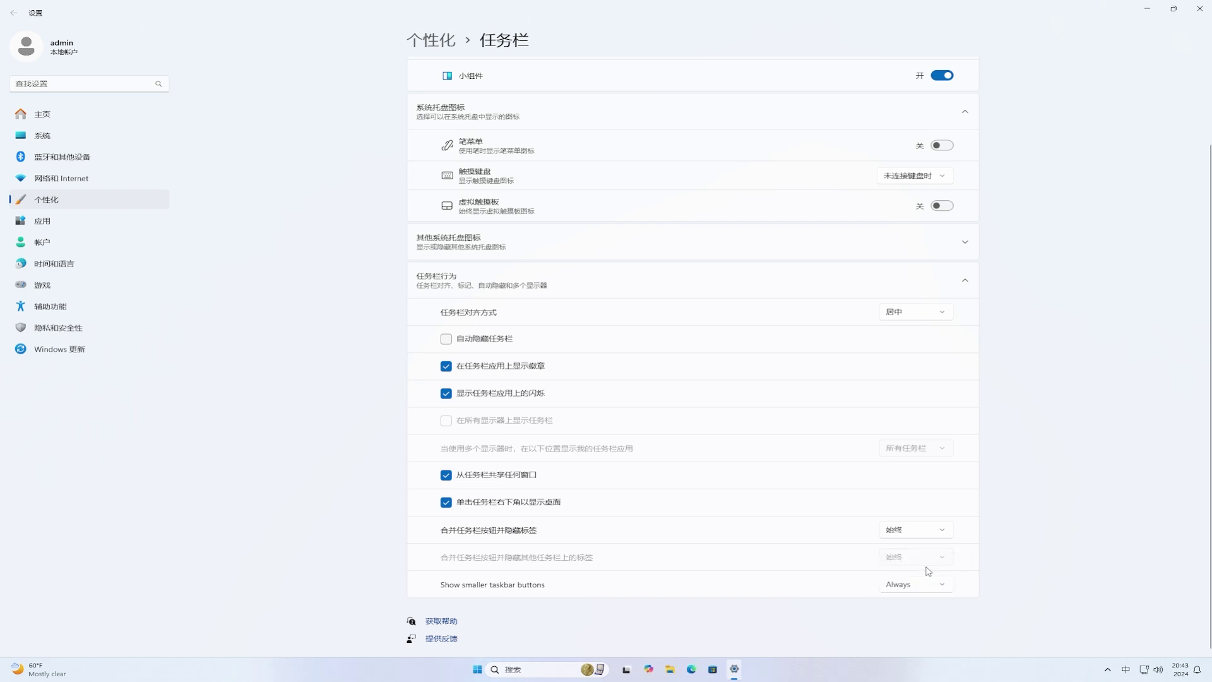